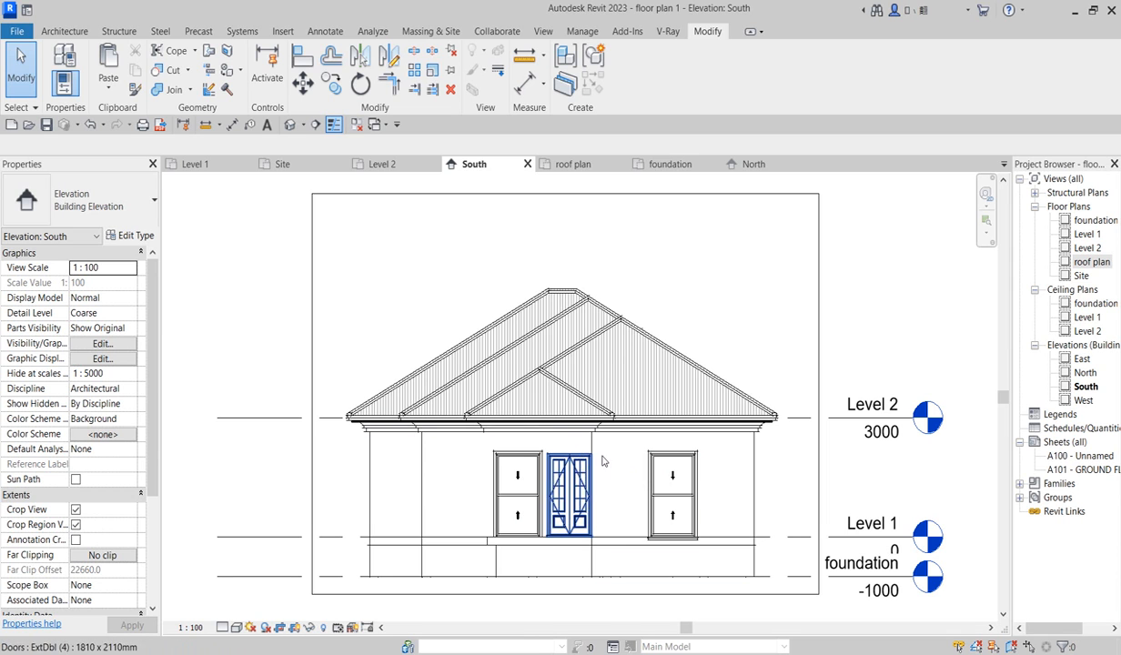
Step: Open the Level 1 floor plan at the entrance porch
double_click(1089, 234)
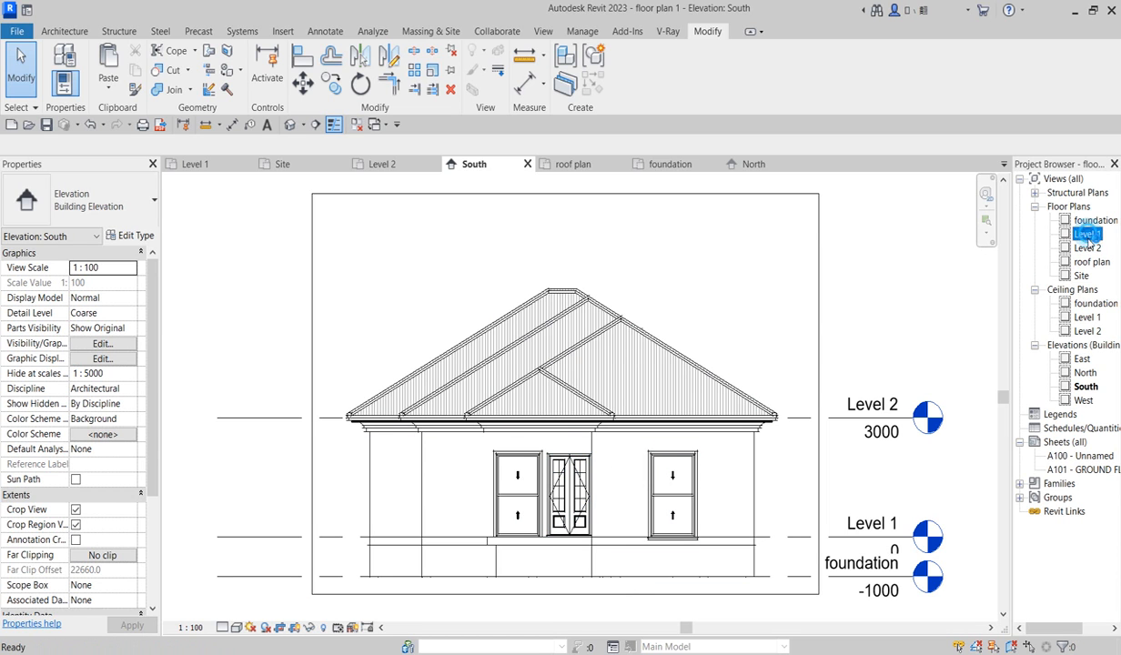
scroll(544, 531, up, 5)
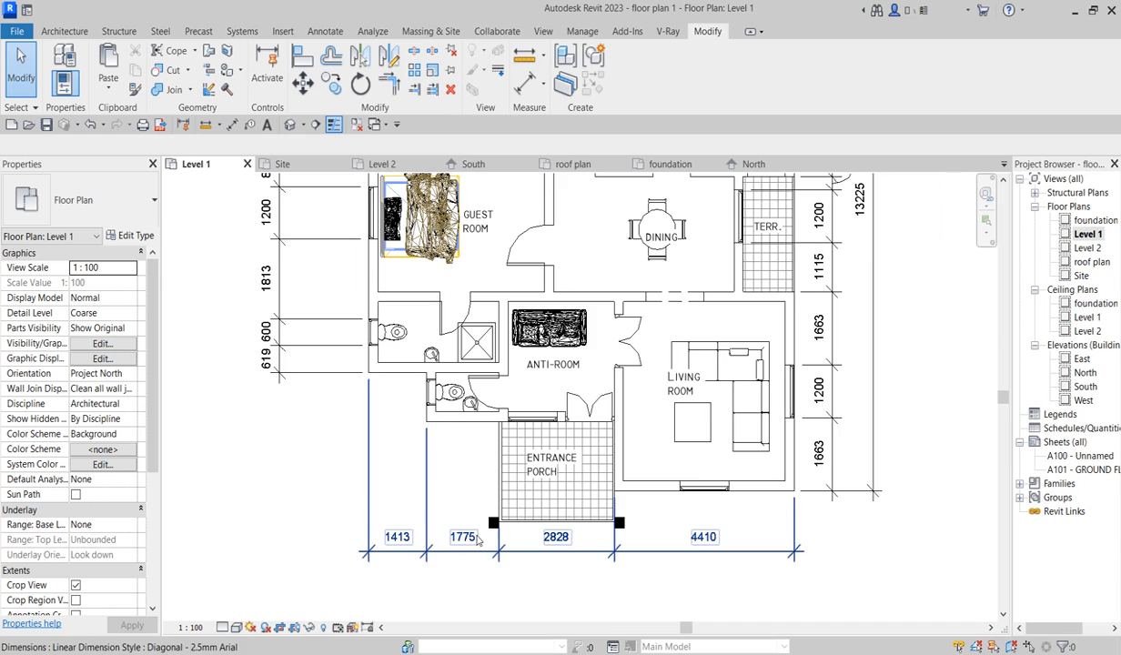
scroll(474, 535, up, 2)
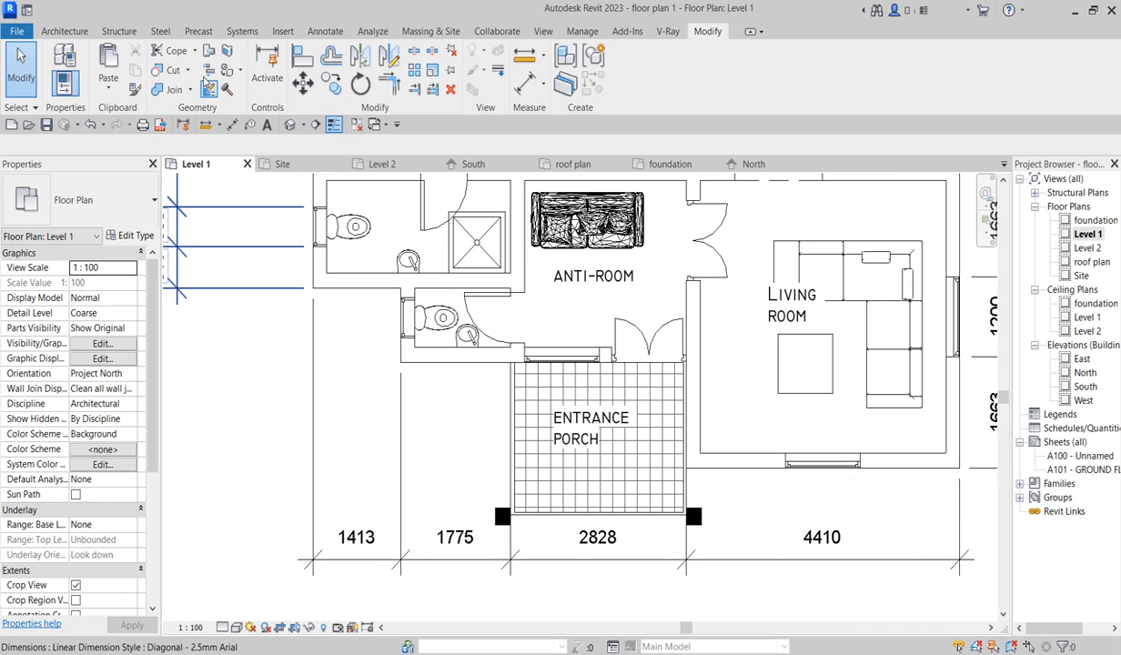
click(63, 31)
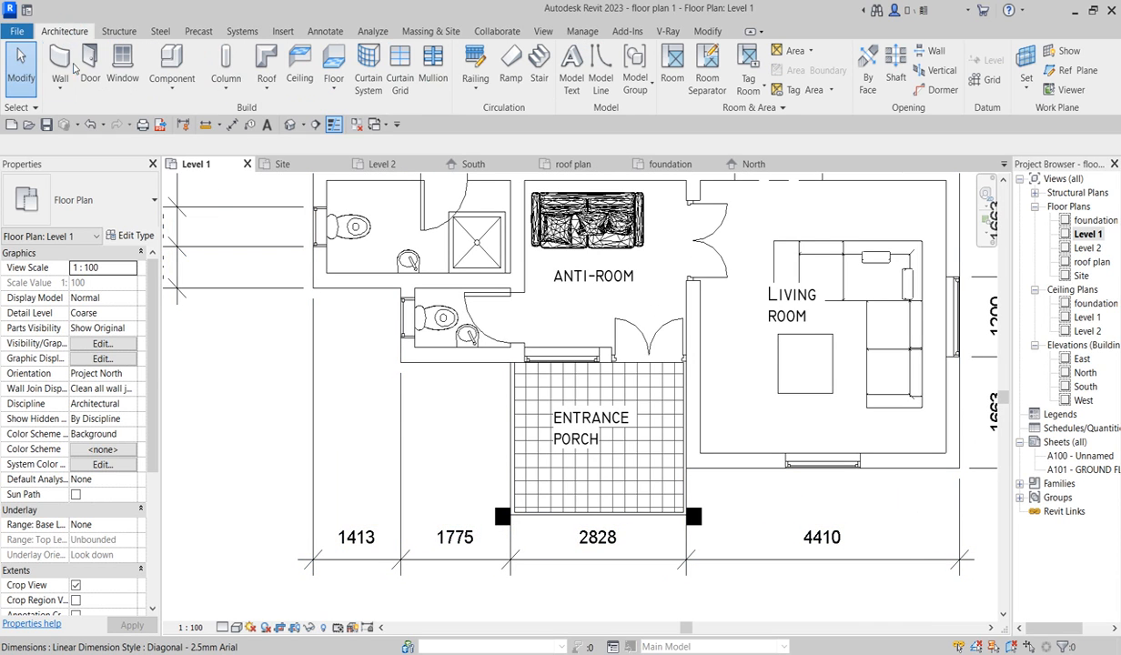
click(224, 61)
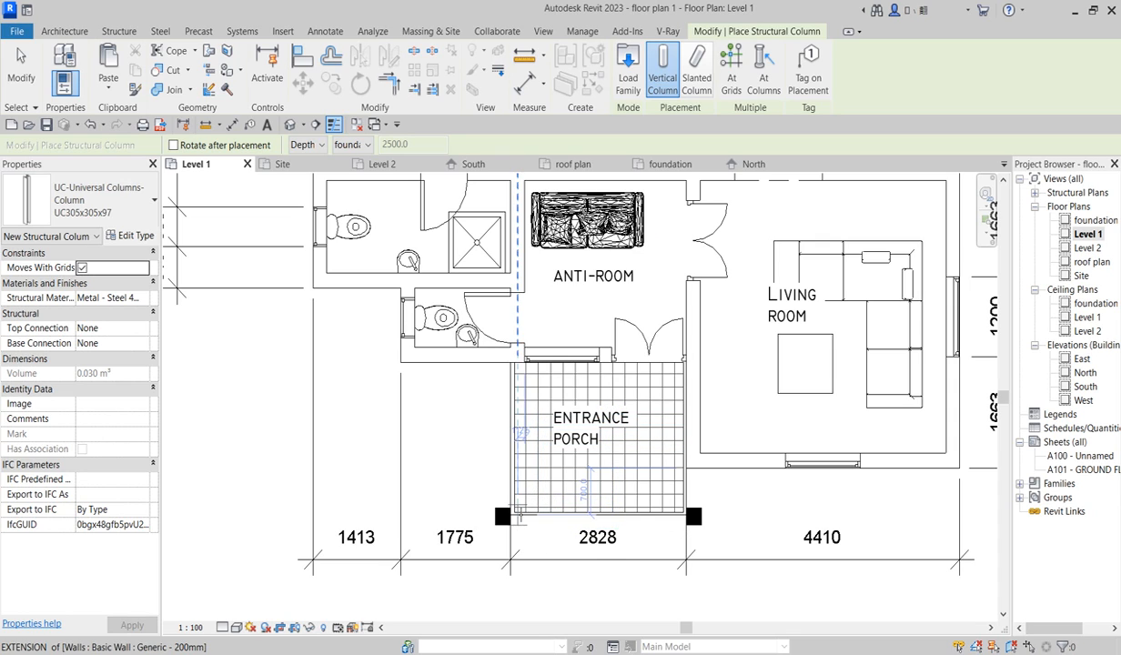
scroll(491, 472, up, 1)
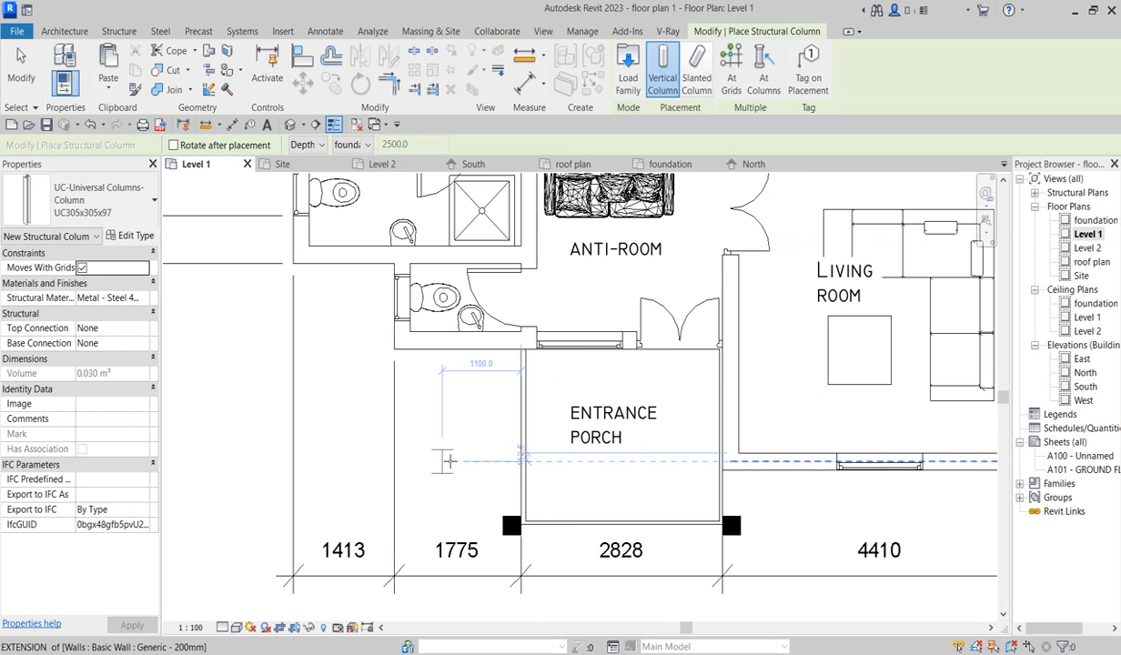
right_click(434, 452)
click(469, 236)
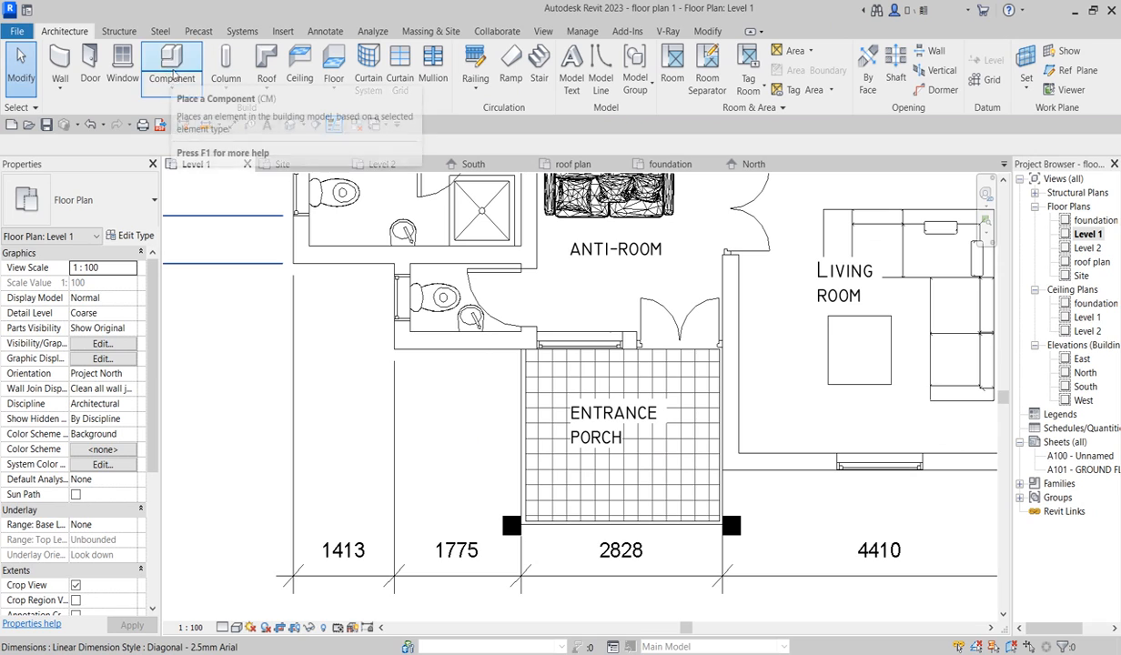
Step: Start an architectural column as an in-place model named Columns 1
click(226, 62)
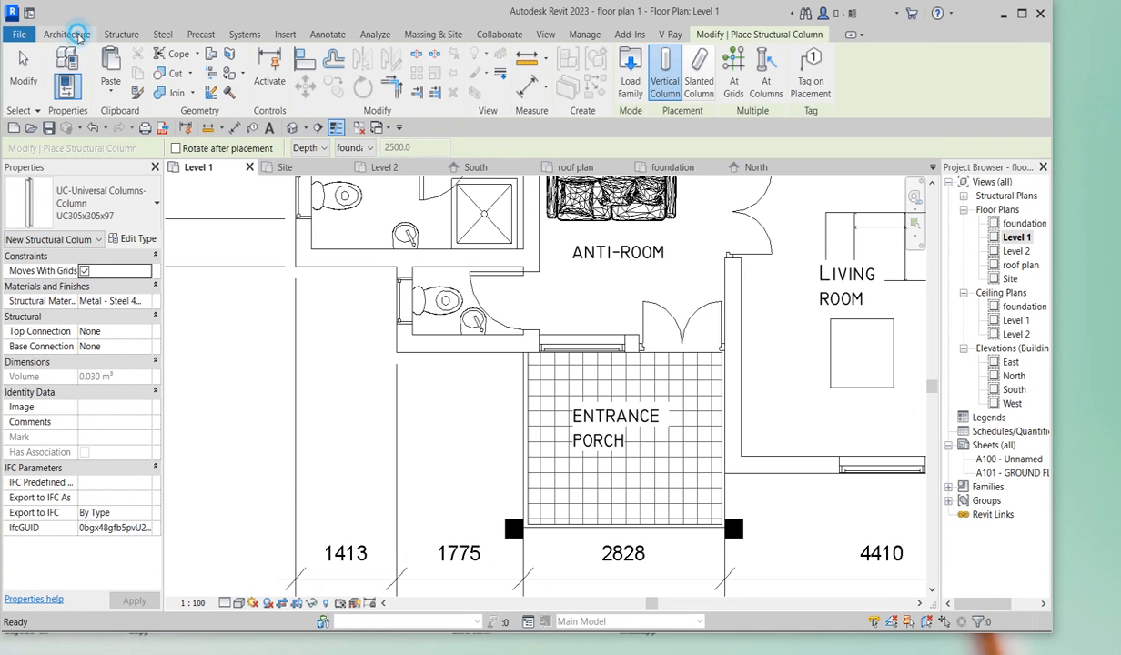
click(73, 34)
click(228, 87)
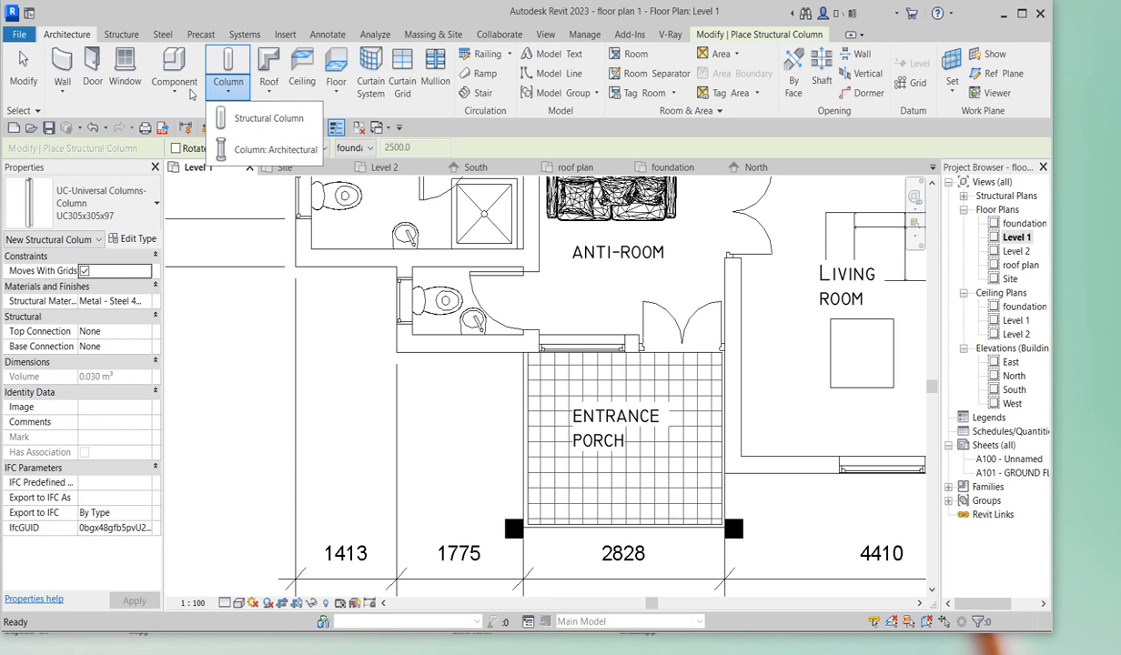
click(254, 151)
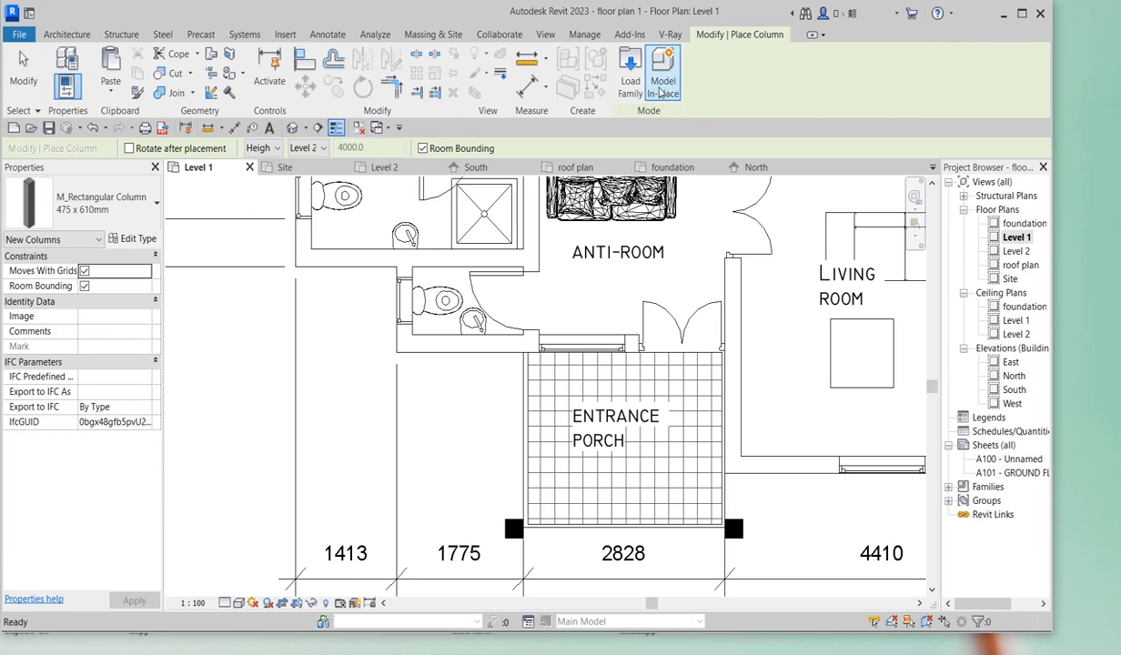
click(512, 530)
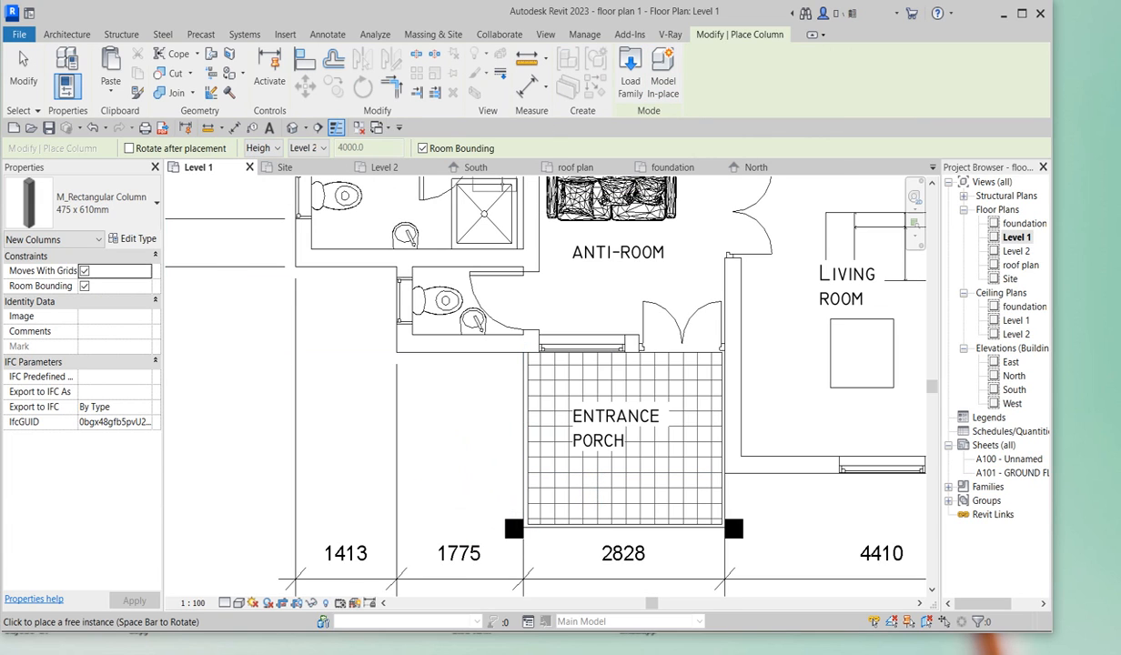
click(141, 220)
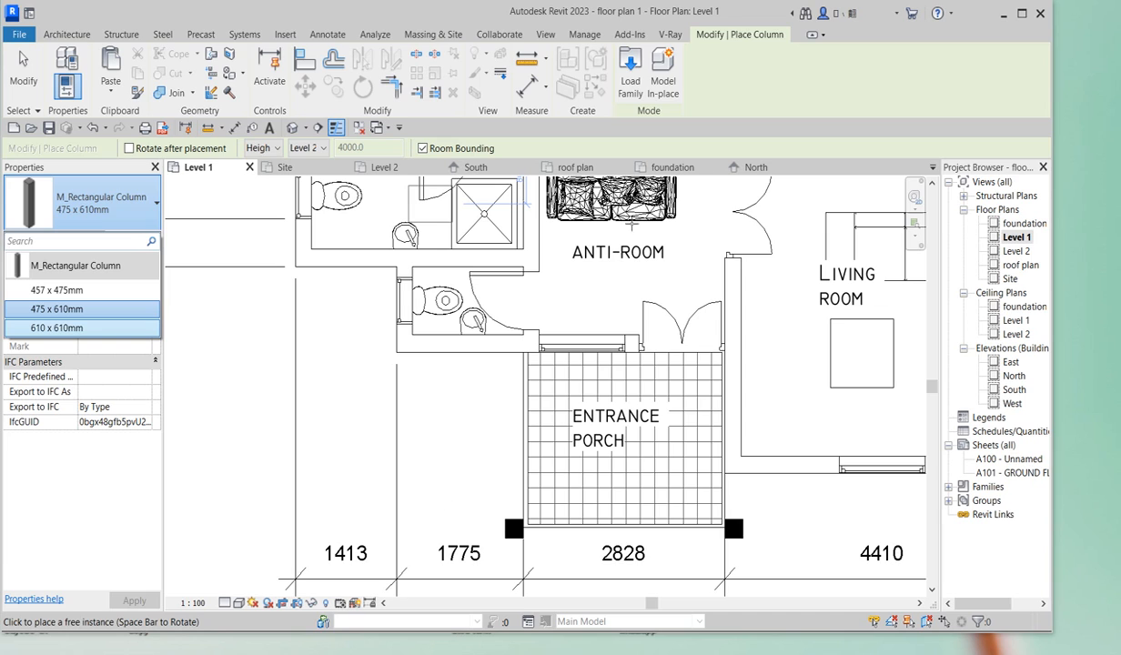
click(664, 73)
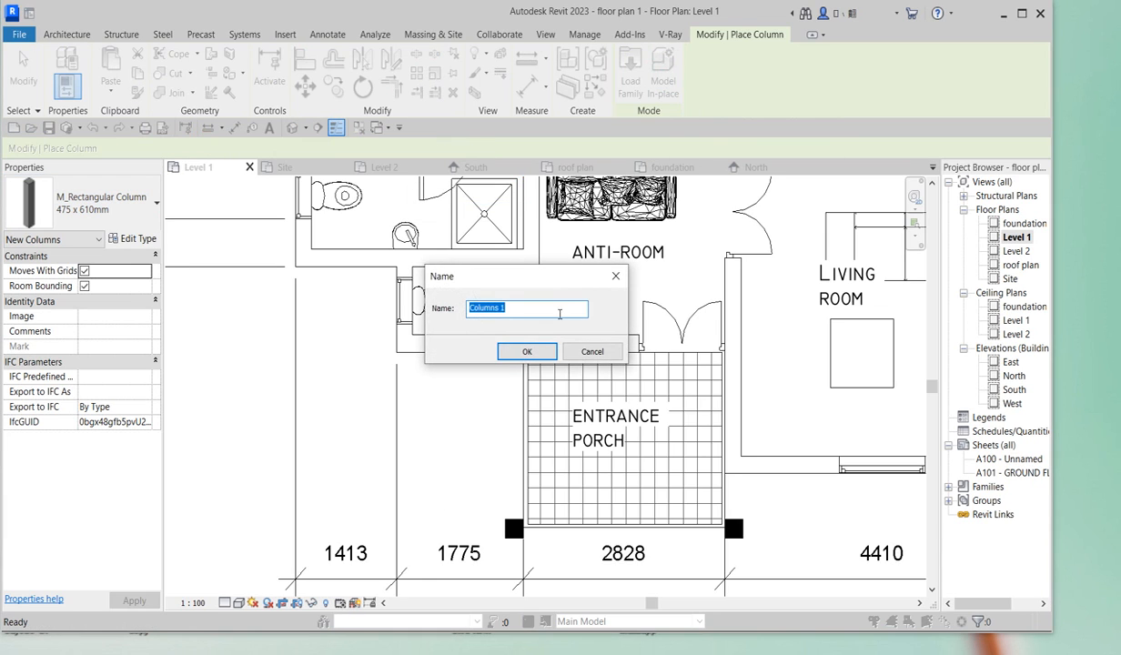
click(528, 351)
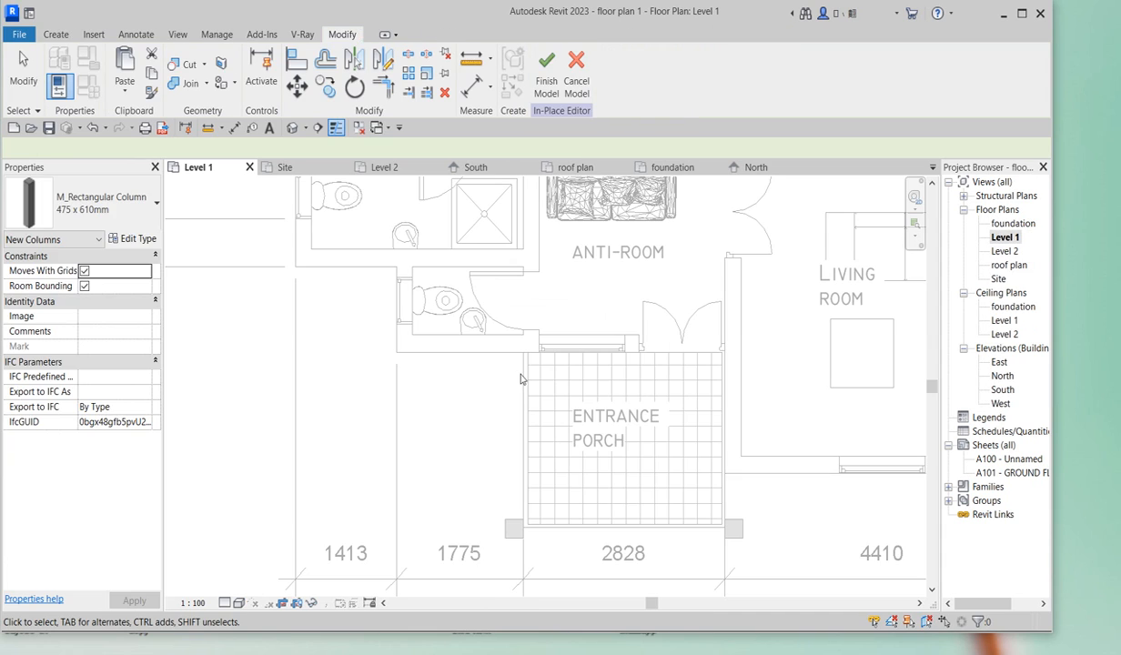
Step: Start a solid extrusion and sketch a 250 x 250 mm rectangle over the filled square at the porch's left front corner
click(55, 35)
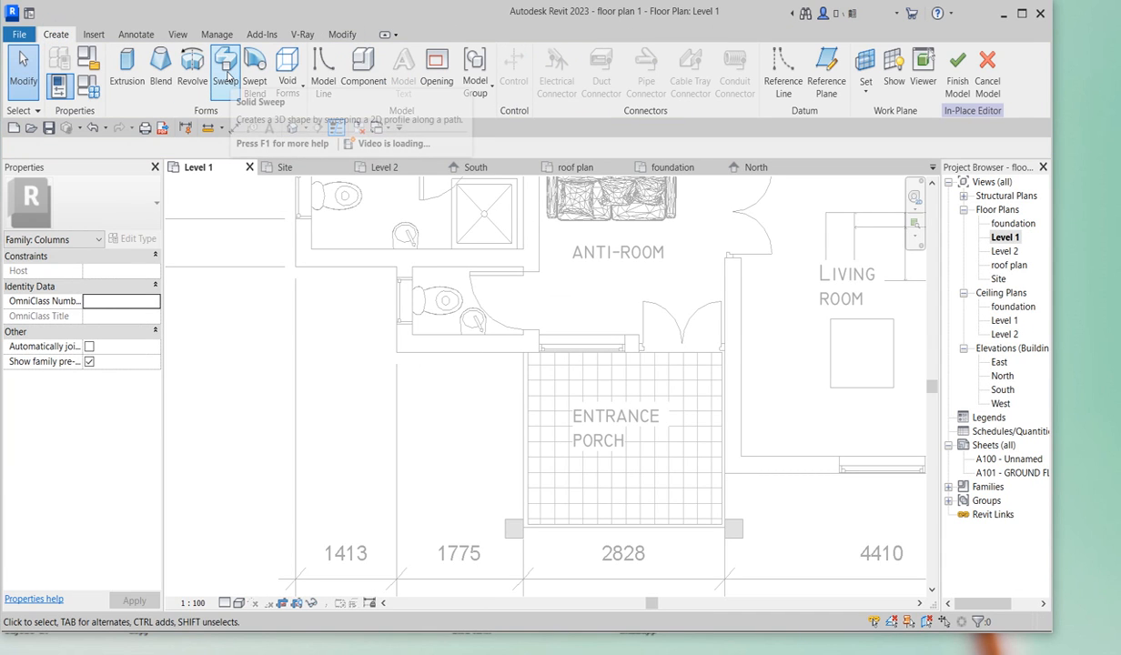
click(132, 78)
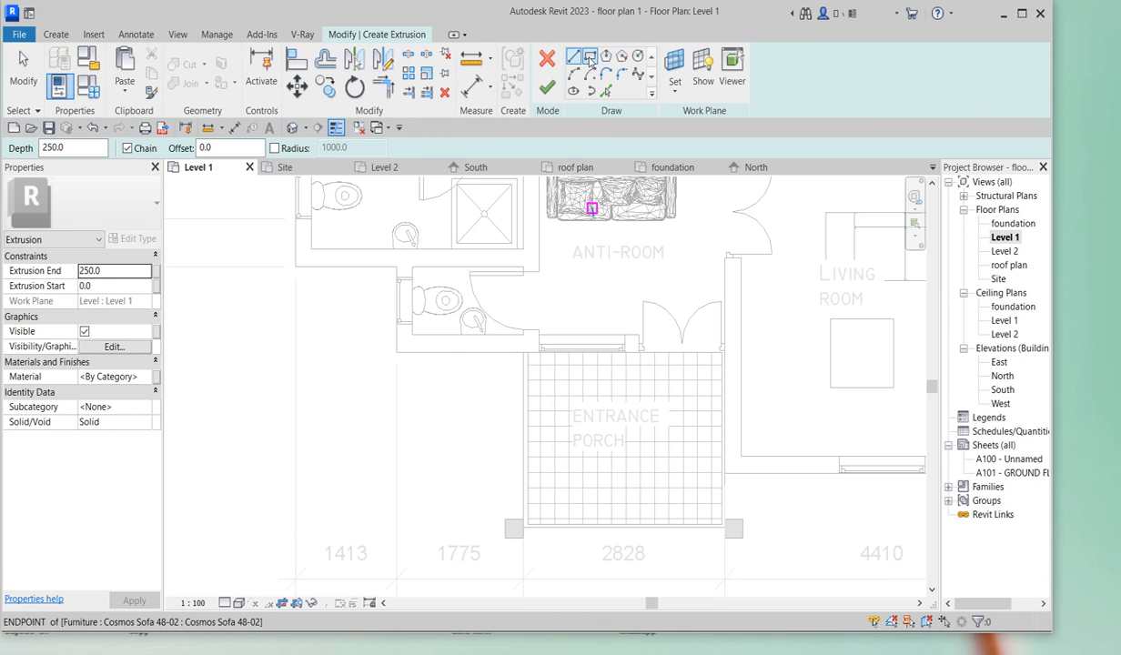
click(589, 57)
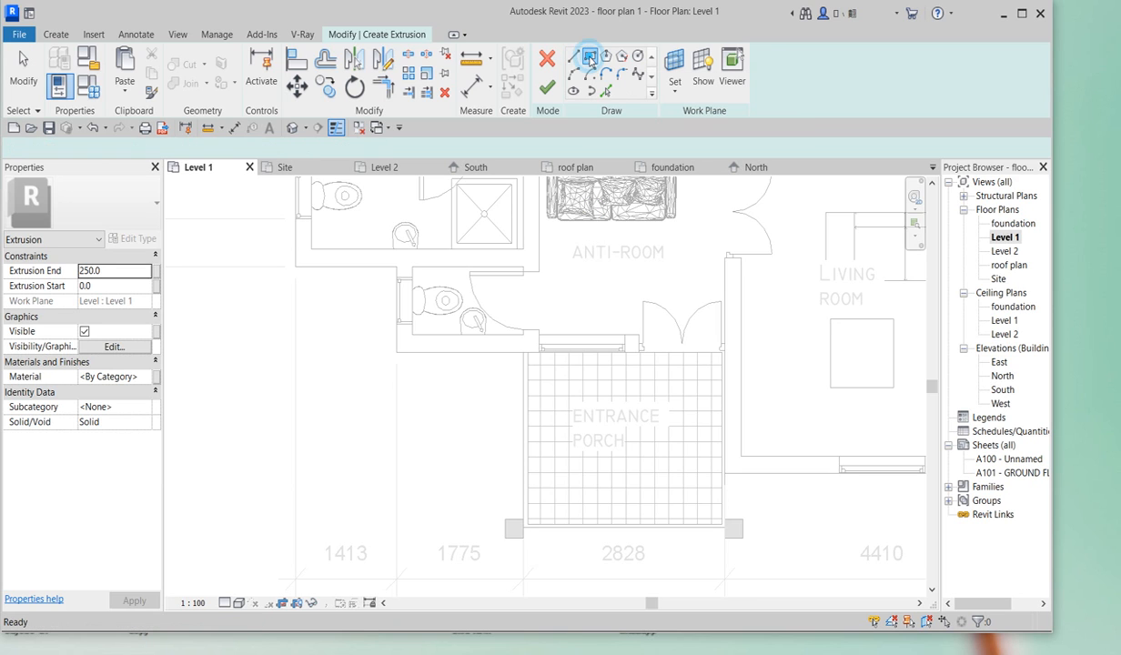
scroll(512, 536, up, 5)
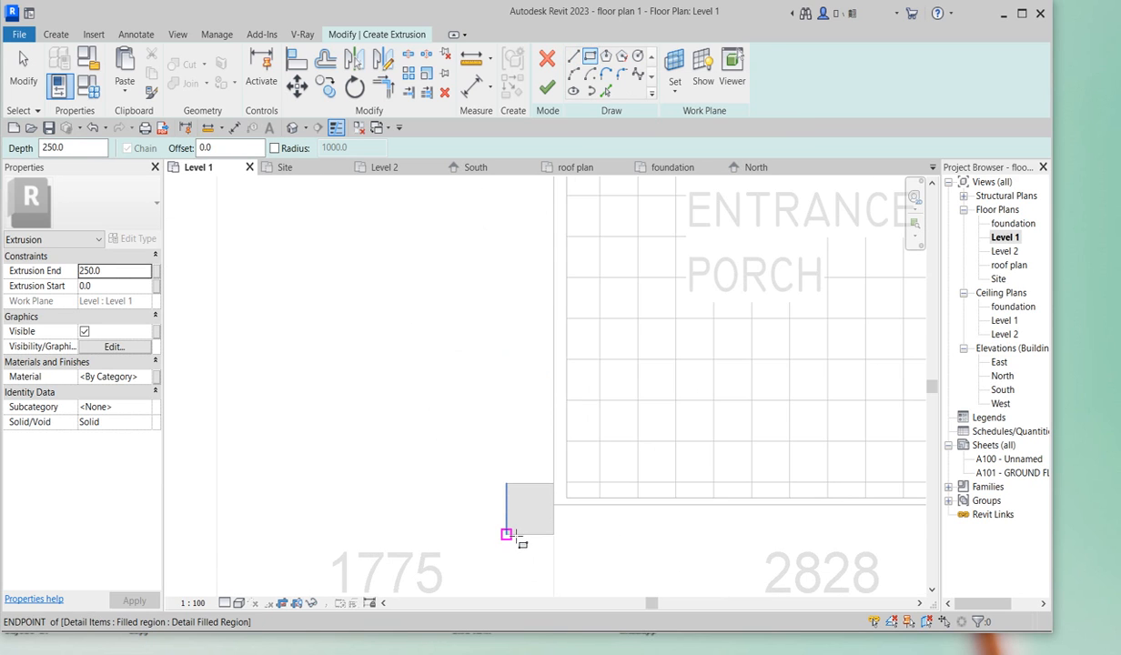
click(553, 483)
click(506, 534)
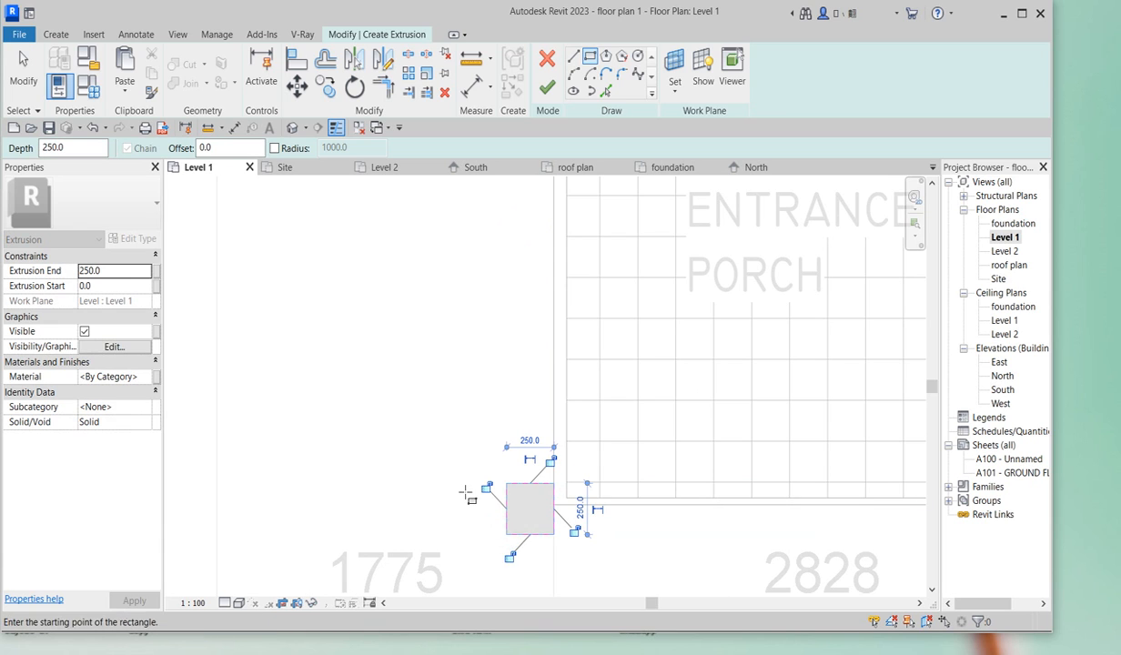
Step: Sketch a second 250 x 250 mm rectangle over the filled square at the porch's right front corner and finish the extrusion sketch
scroll(462, 485, down, 3)
scroll(794, 484, up, 2)
click(799, 483)
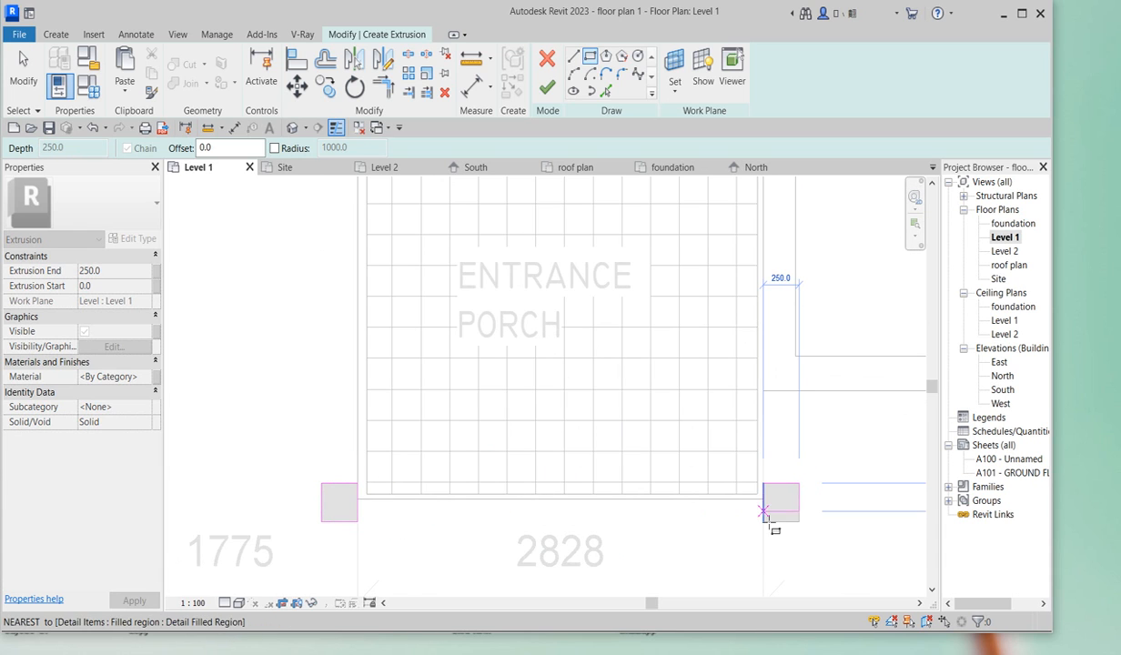
click(763, 520)
right_click(502, 478)
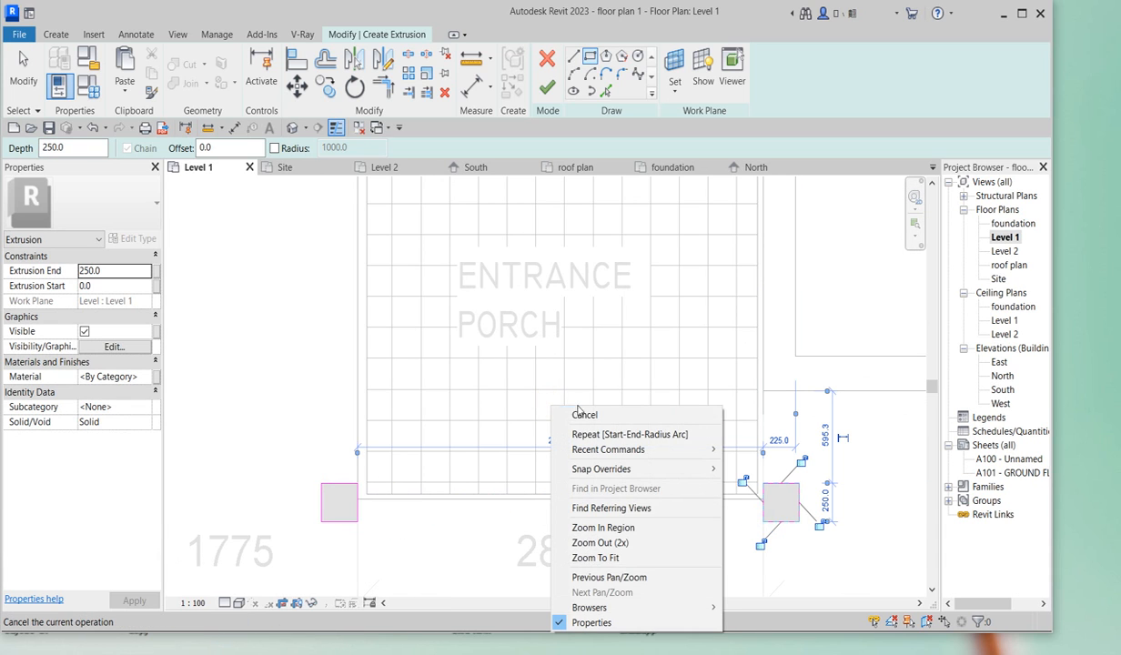
click(515, 486)
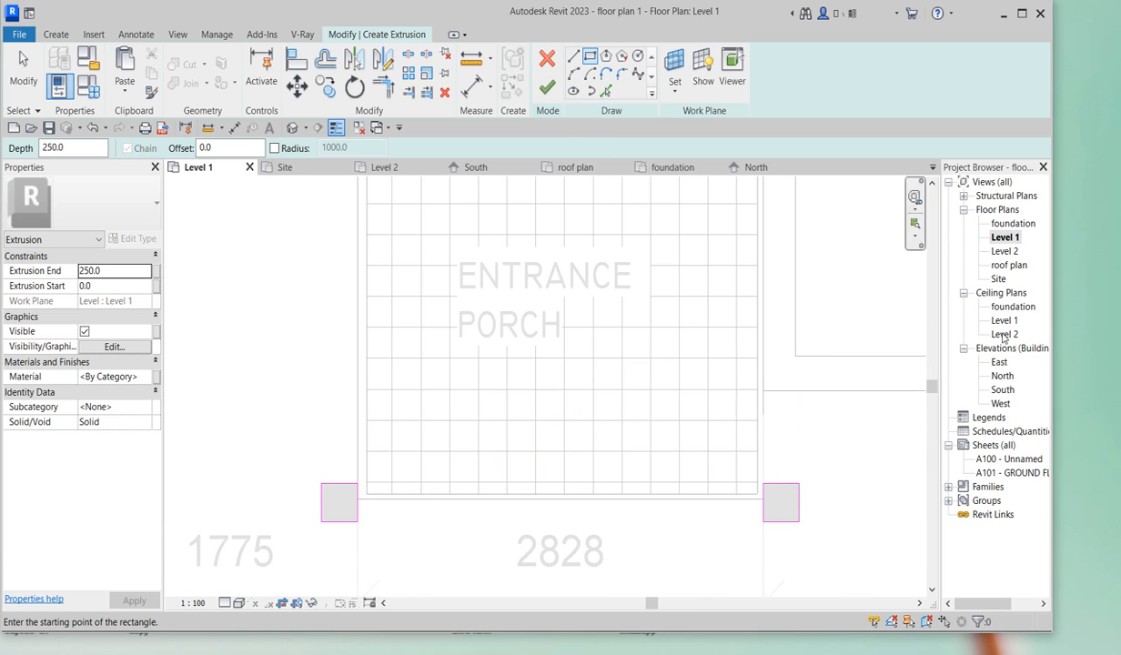
click(548, 85)
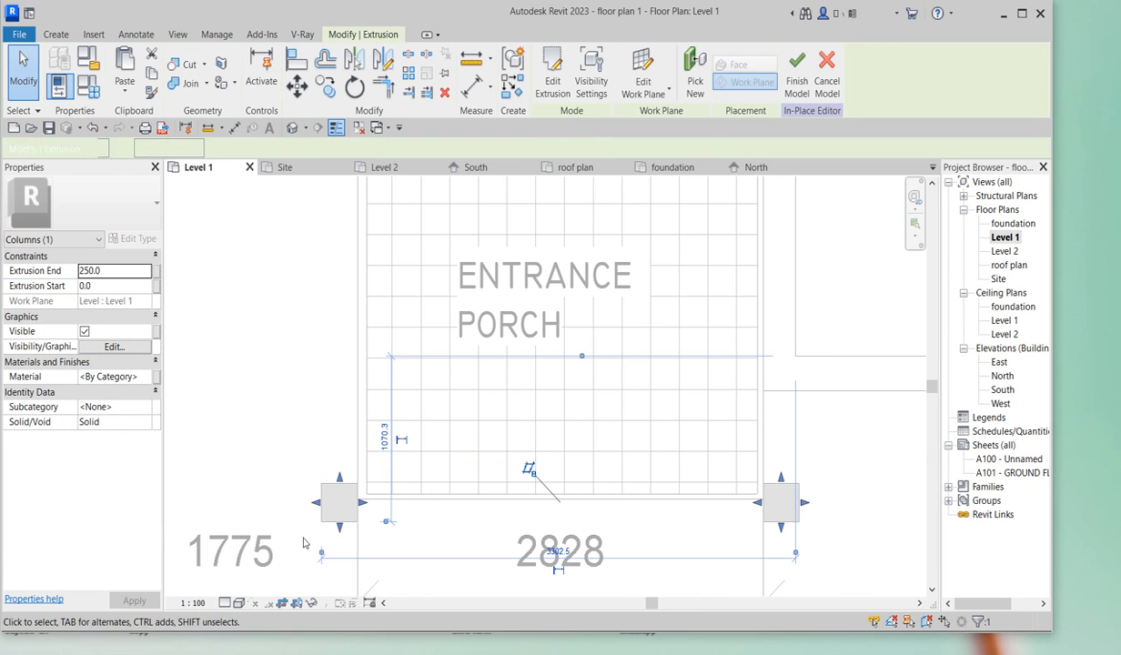
Step: In the South elevation, stretch the column extrusion down to the foundation level at -1000 and up to 2640 under the eaves
double_click(1002, 390)
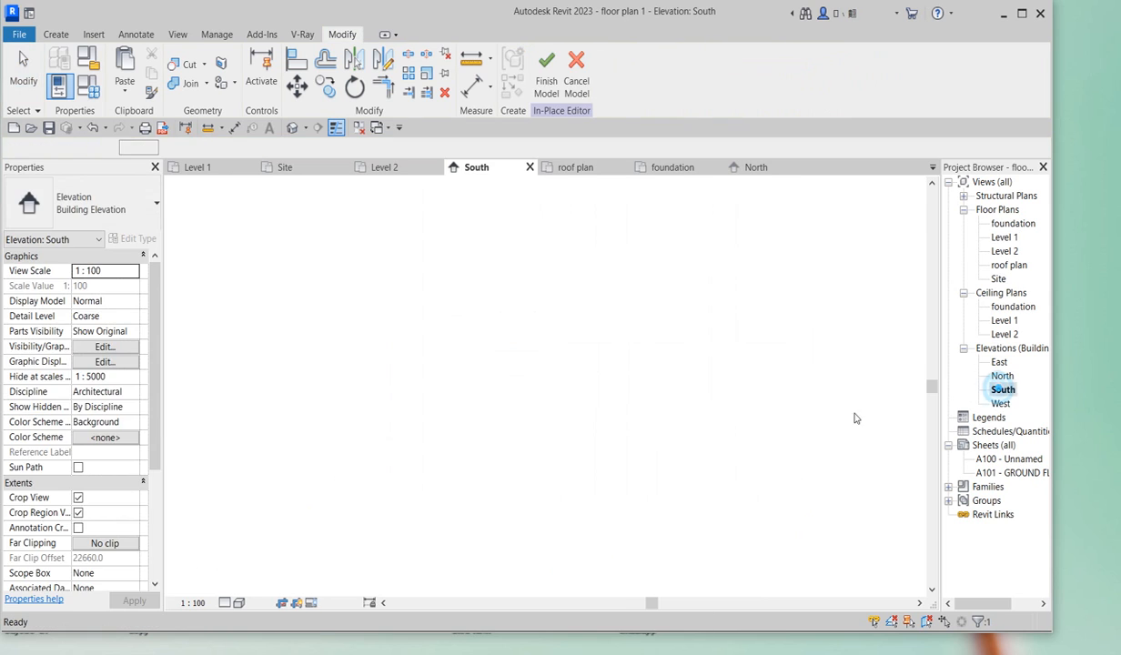
scroll(551, 496, up, 2)
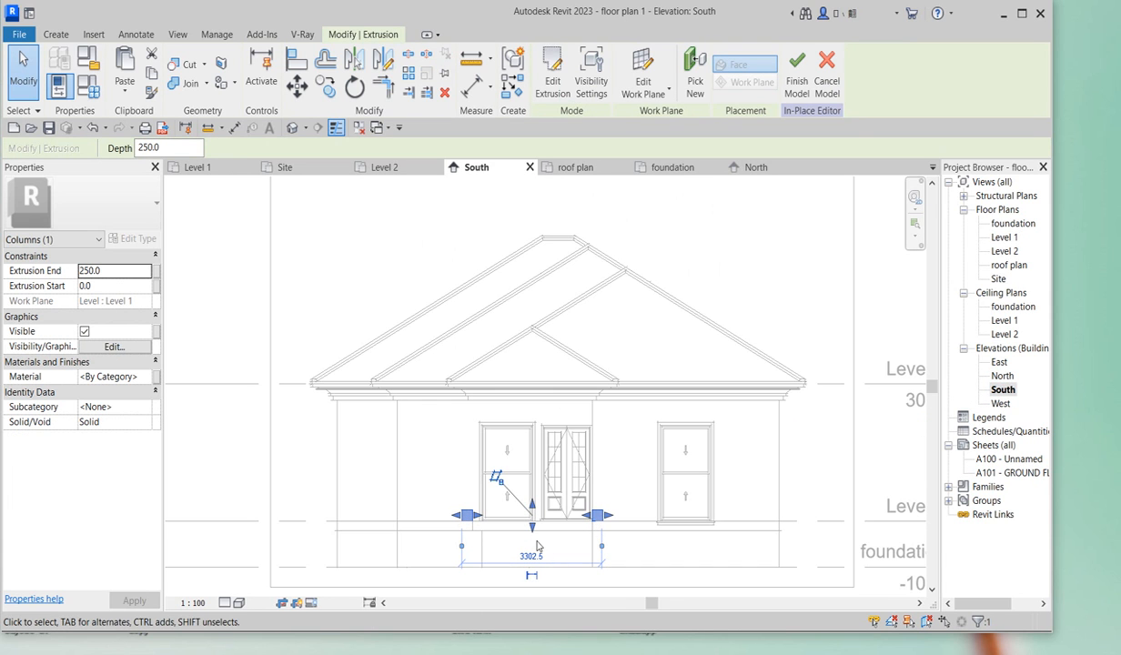
drag(536, 568, 532, 566)
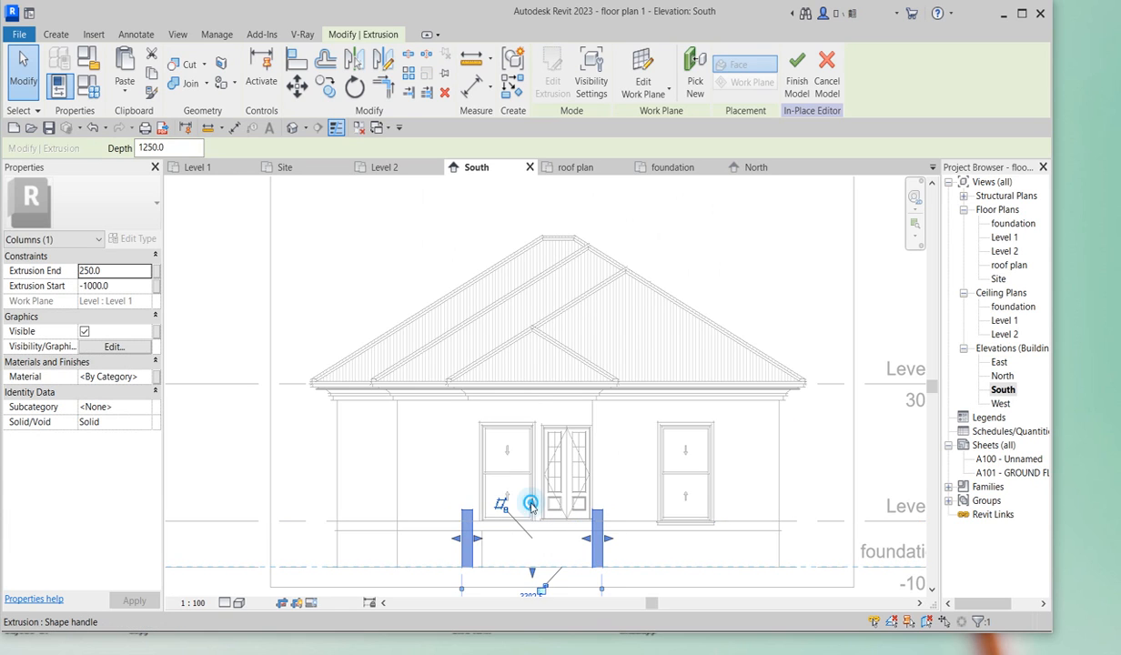
drag(532, 397, 533, 397)
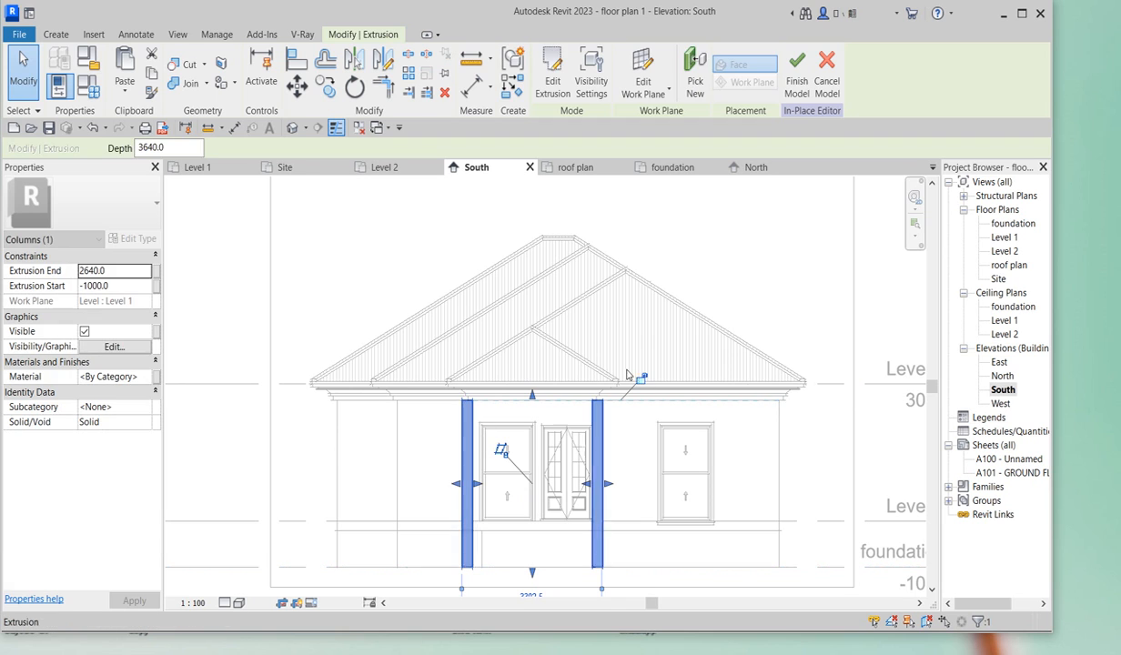
click(720, 258)
Step: Examine how the two porch columns meet the eaves and the foundation level in the South elevation
scroll(650, 370, up, 2)
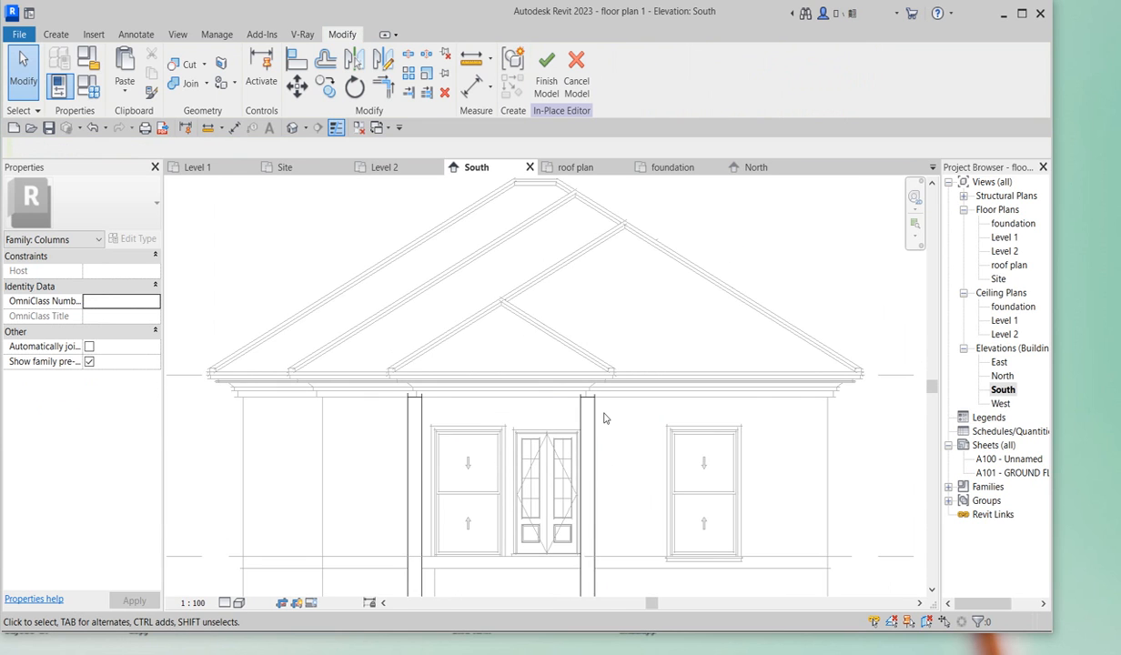
scroll(601, 425, down, 3)
scroll(454, 569, up, 1)
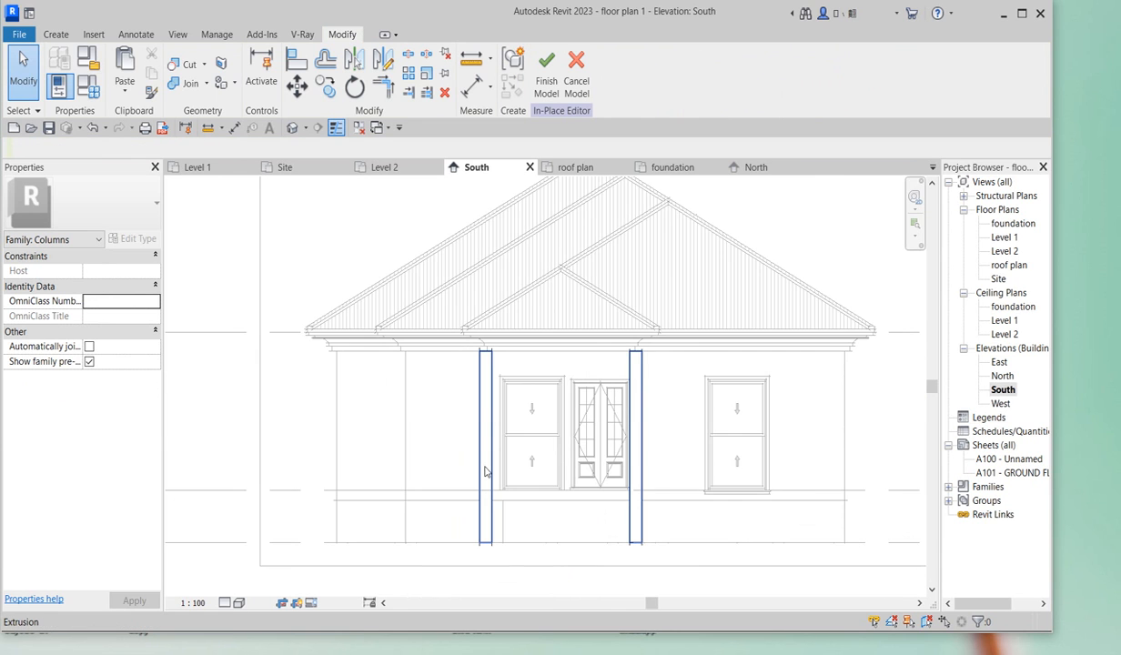
scroll(492, 360, up, 2)
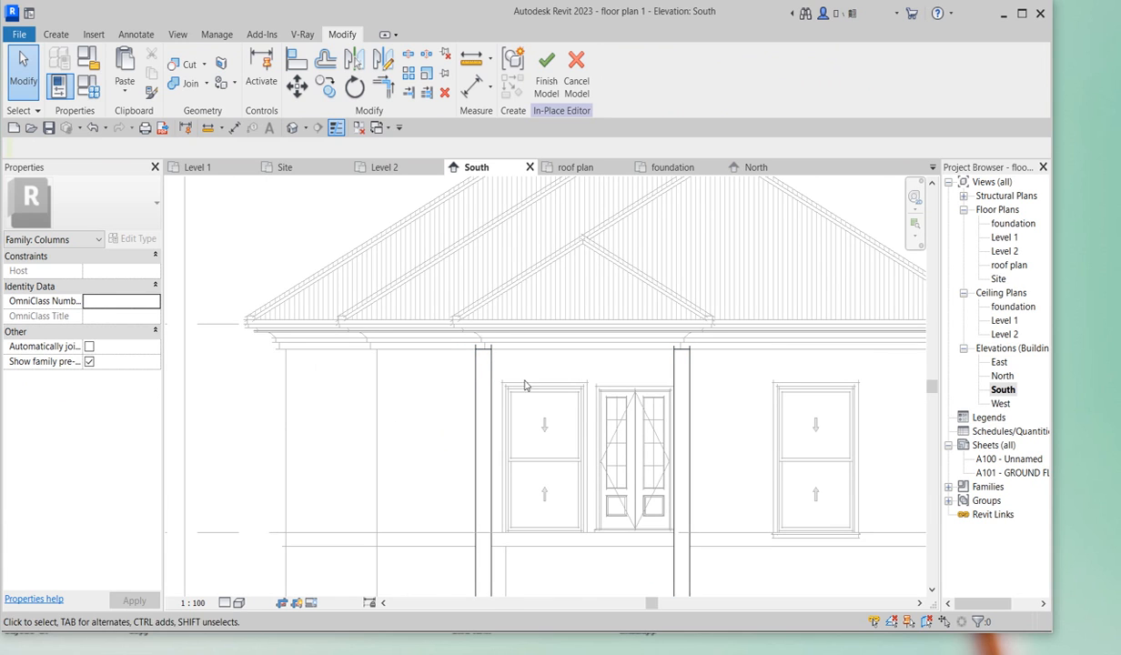
scroll(680, 379, up, 2)
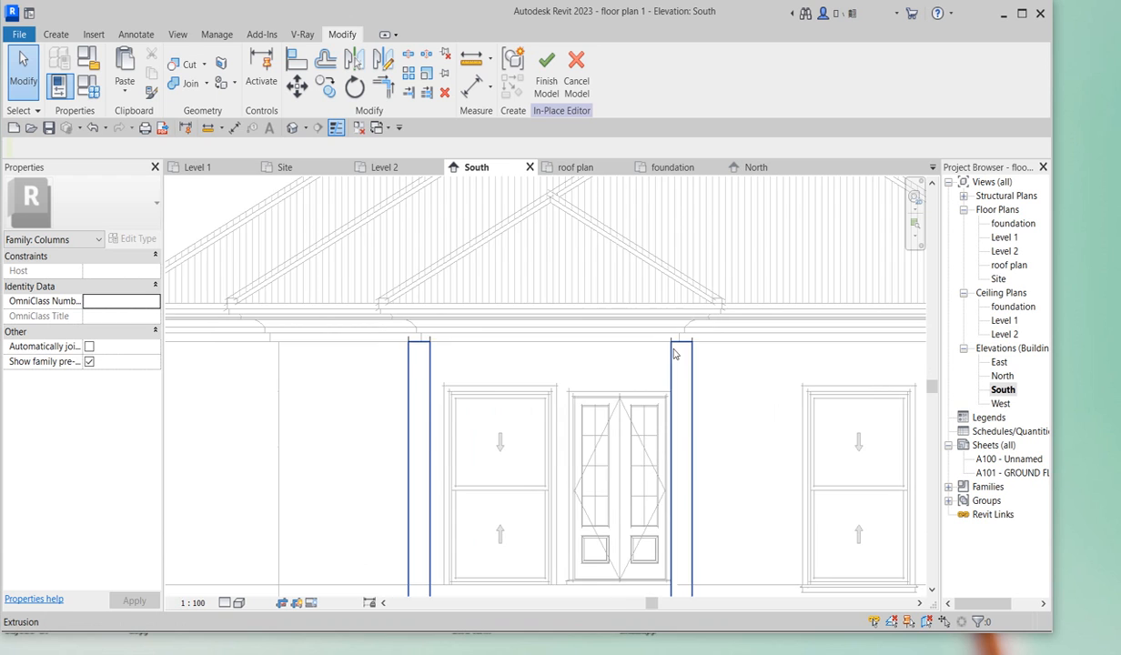
scroll(674, 353, down, 4)
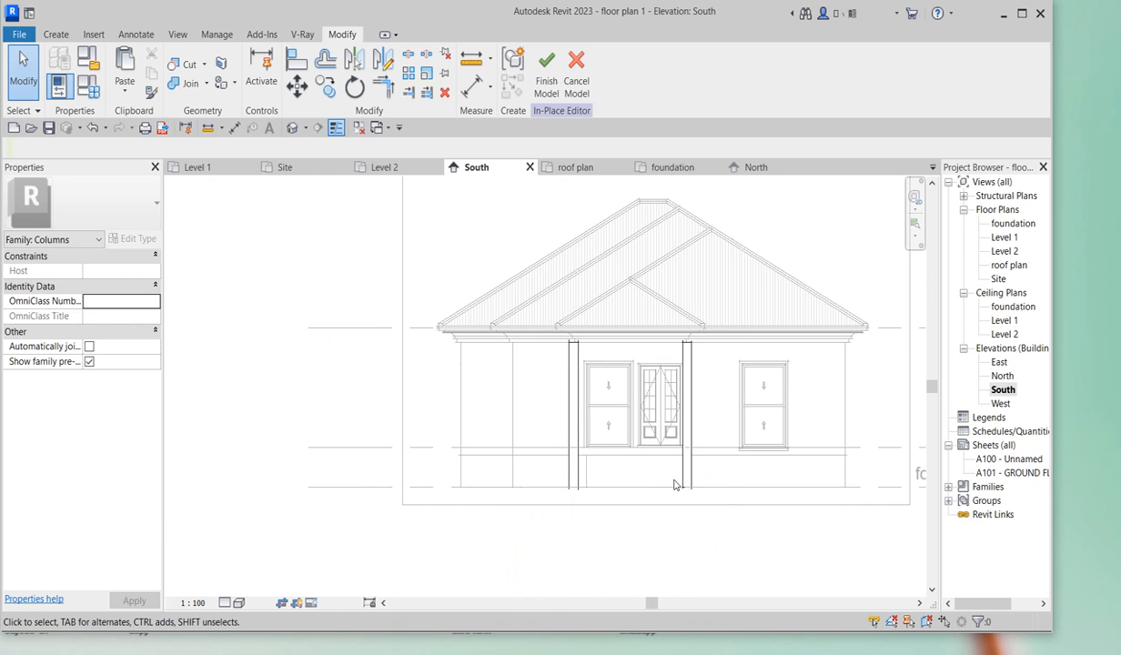
scroll(674, 485, up, 1)
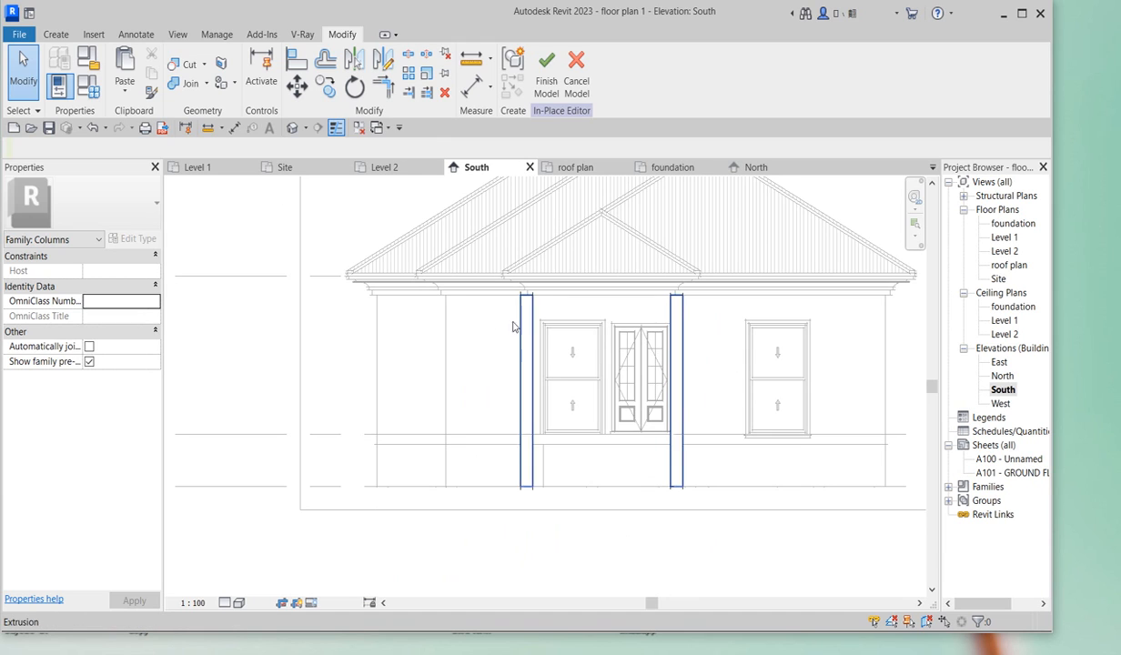
scroll(483, 383, down, 1)
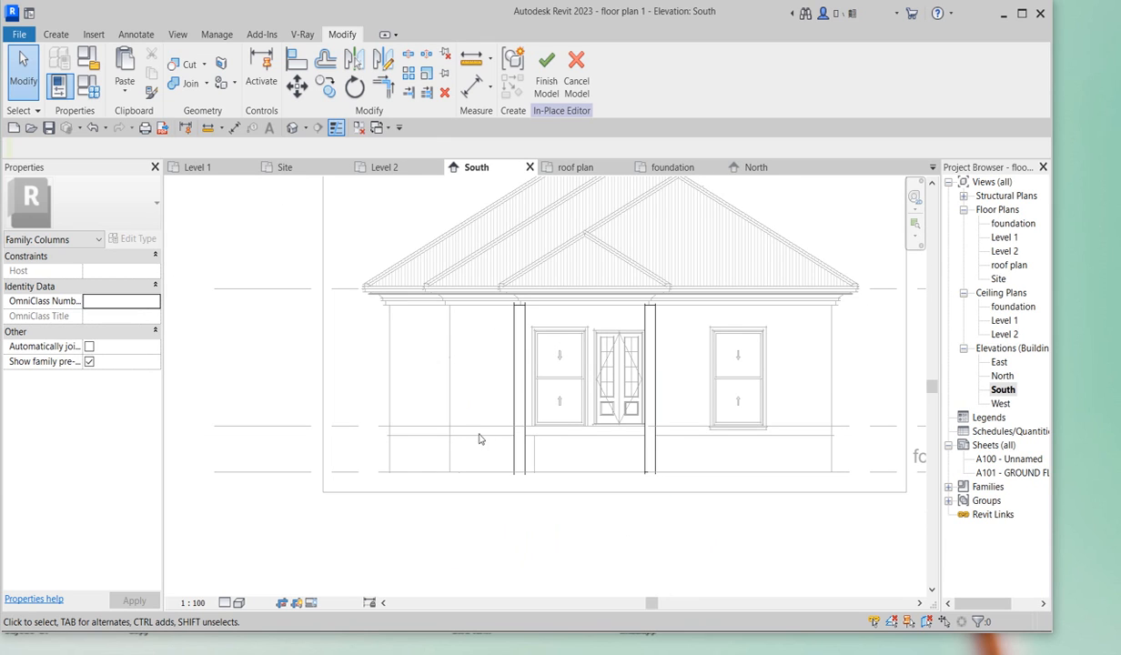
Step: Select the two-column extrusion and copy it 1 mm sideways in the Level 1 floor plan
click(525, 374)
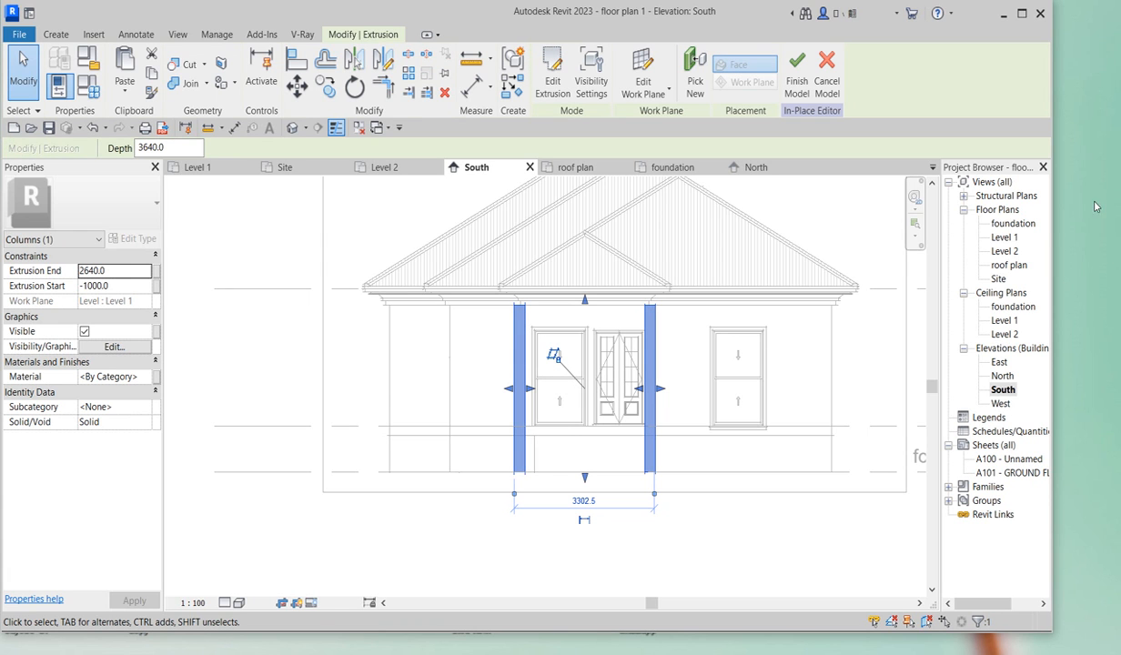
double_click(1004, 238)
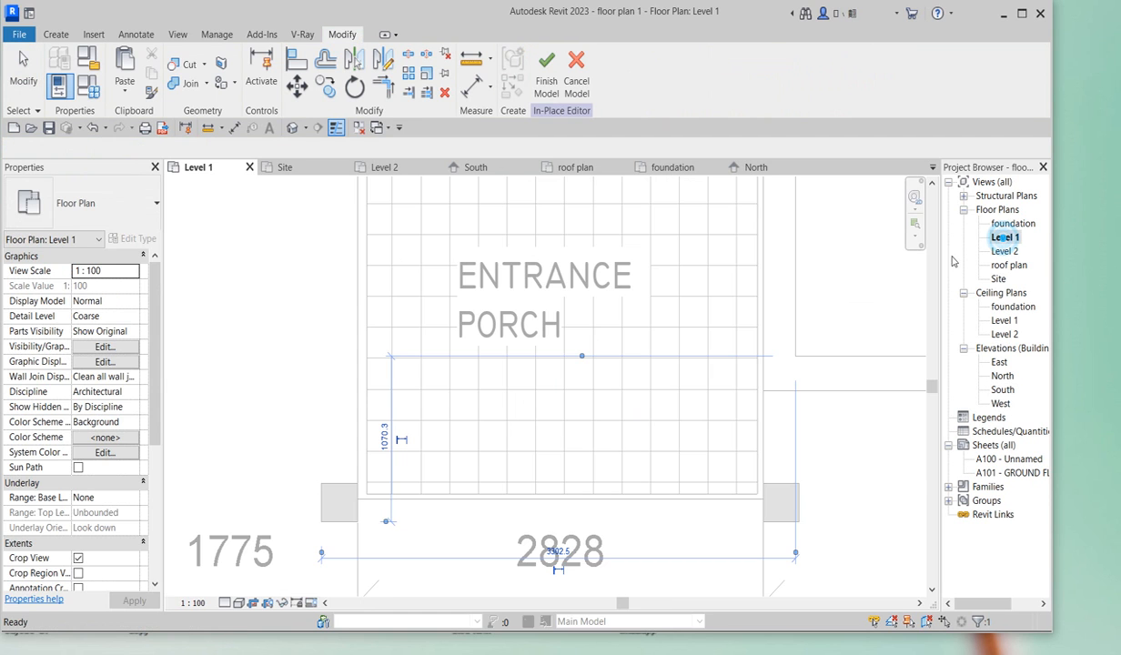
click(326, 87)
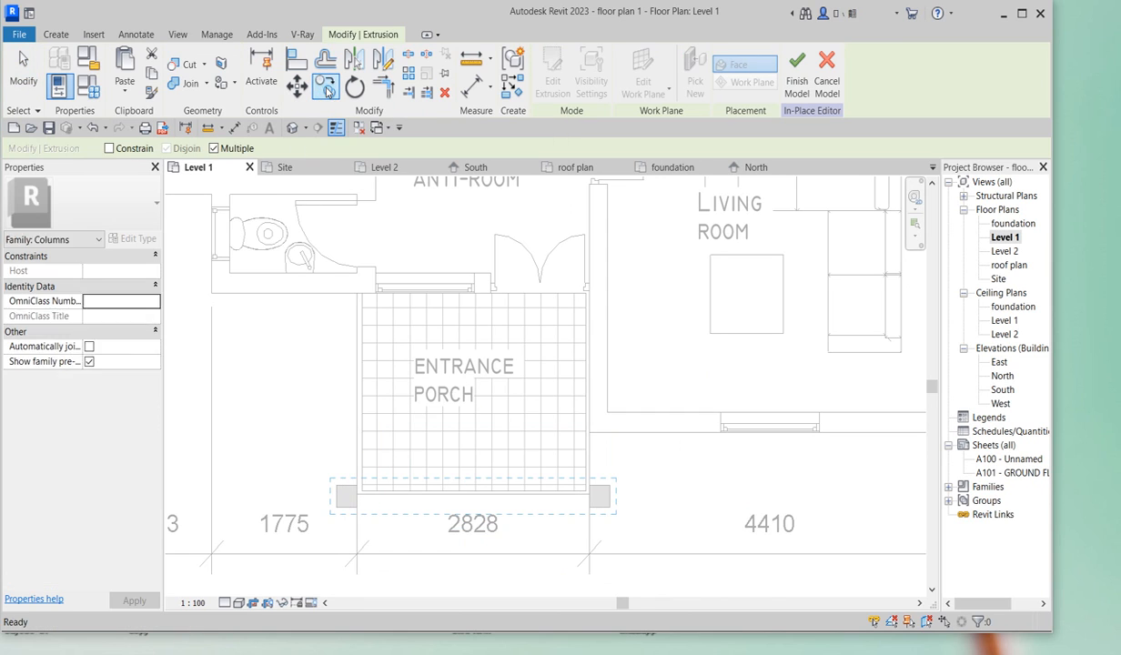
scroll(354, 464, up, 3)
click(331, 443)
text(1)
key(Return)
key(Escape)
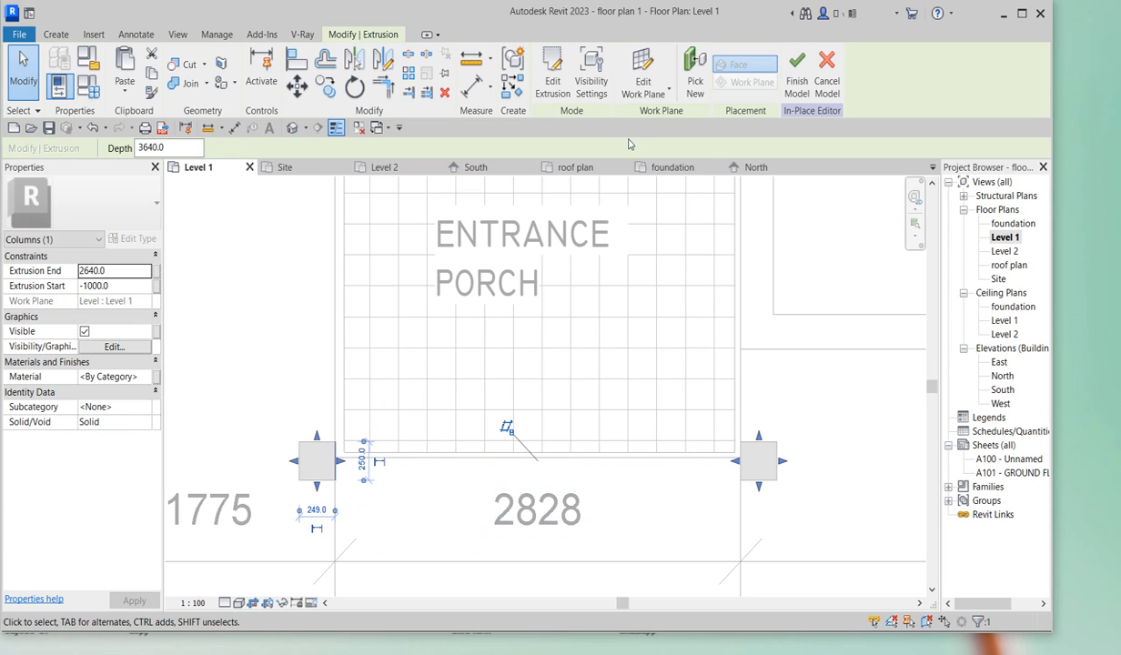
Step: Edit the copied extrusion's sketch and add a 450 x 450 mm rectangle offset 100 mm around the left column square
click(553, 73)
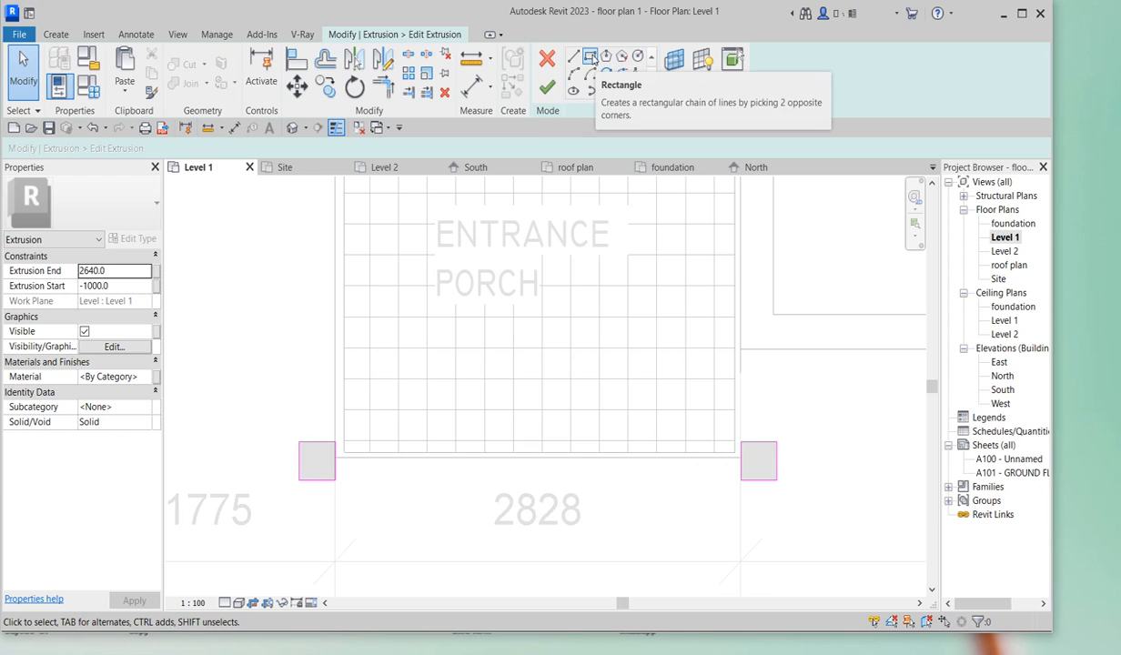
click(589, 57)
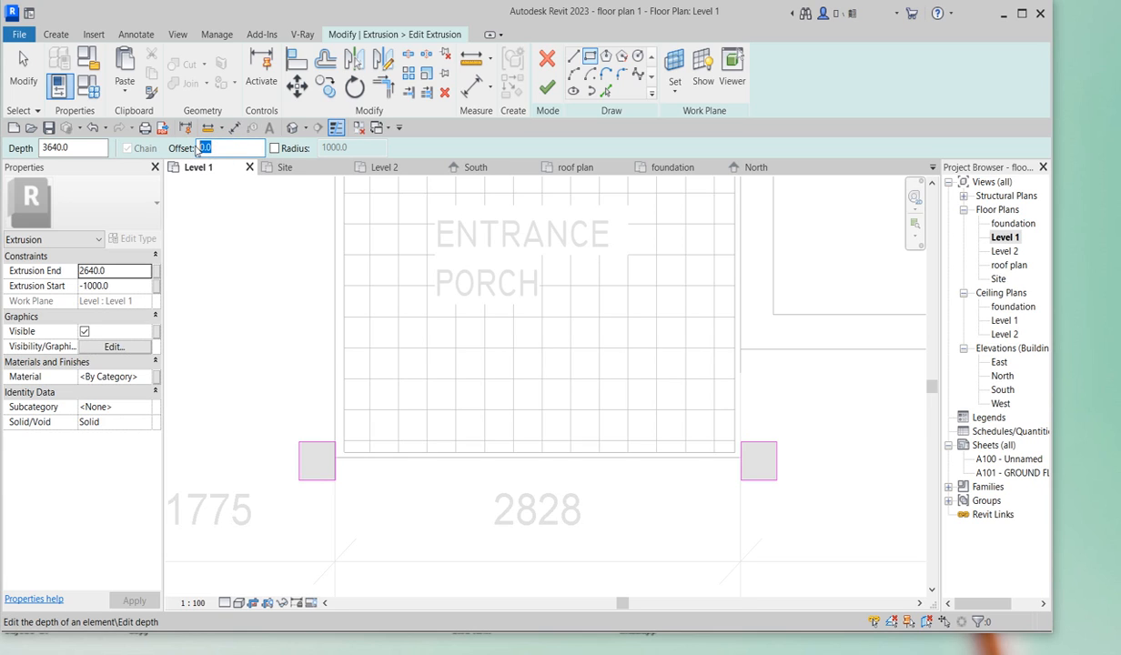
text(100)
click(300, 445)
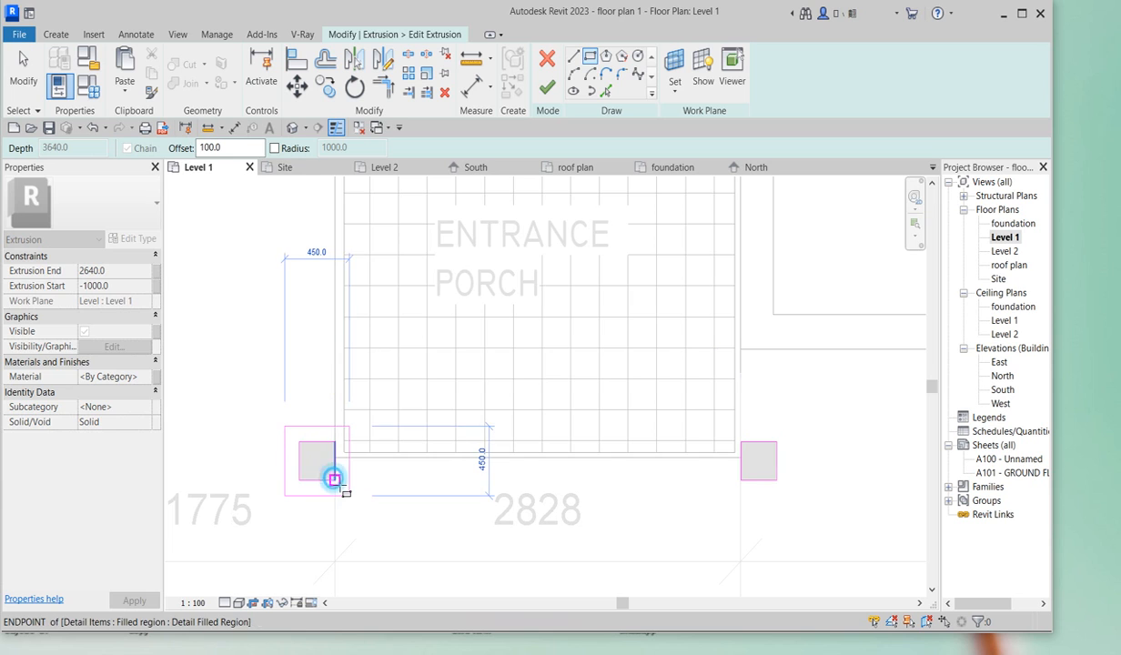
click(334, 480)
Step: Add a matching rectangle offset 100 mm around the right column square and finish the extrusion sketch
click(741, 443)
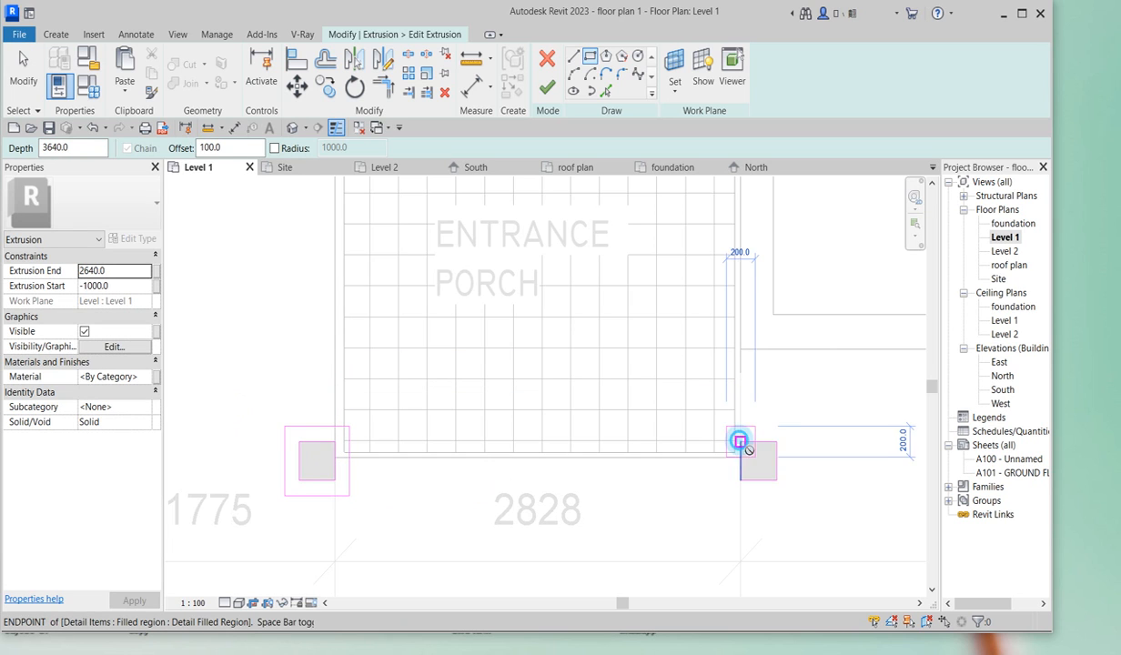
click(776, 480)
click(547, 88)
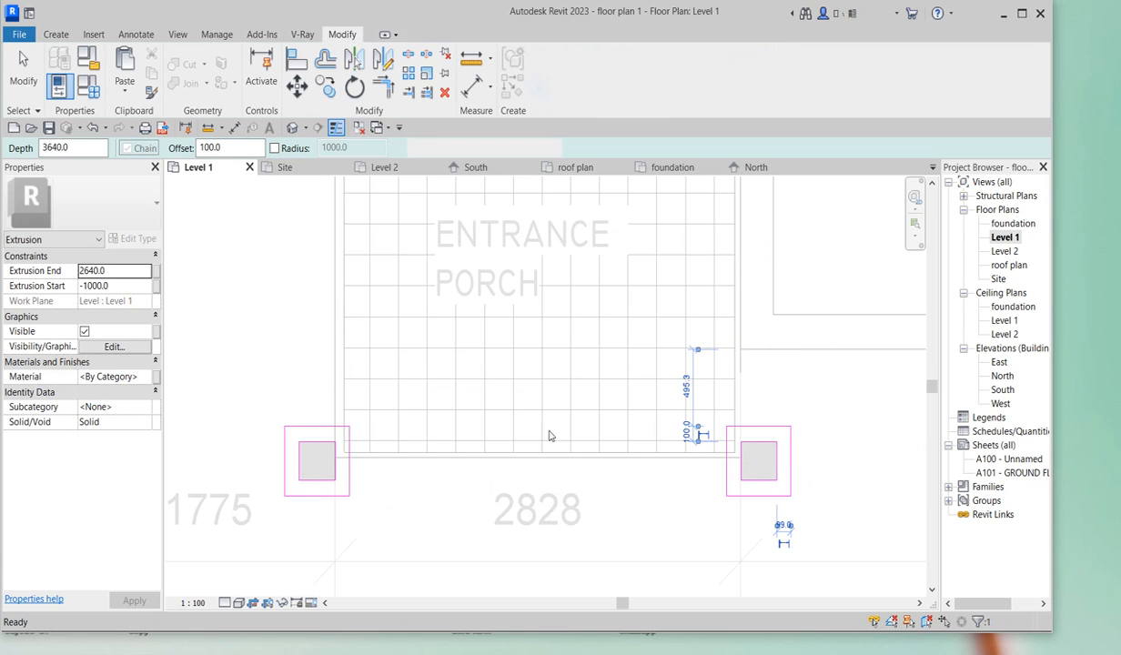
Step: In the South elevation, lower the top of the wider column-base extrusion to an extrusion end of 645.5
double_click(1003, 390)
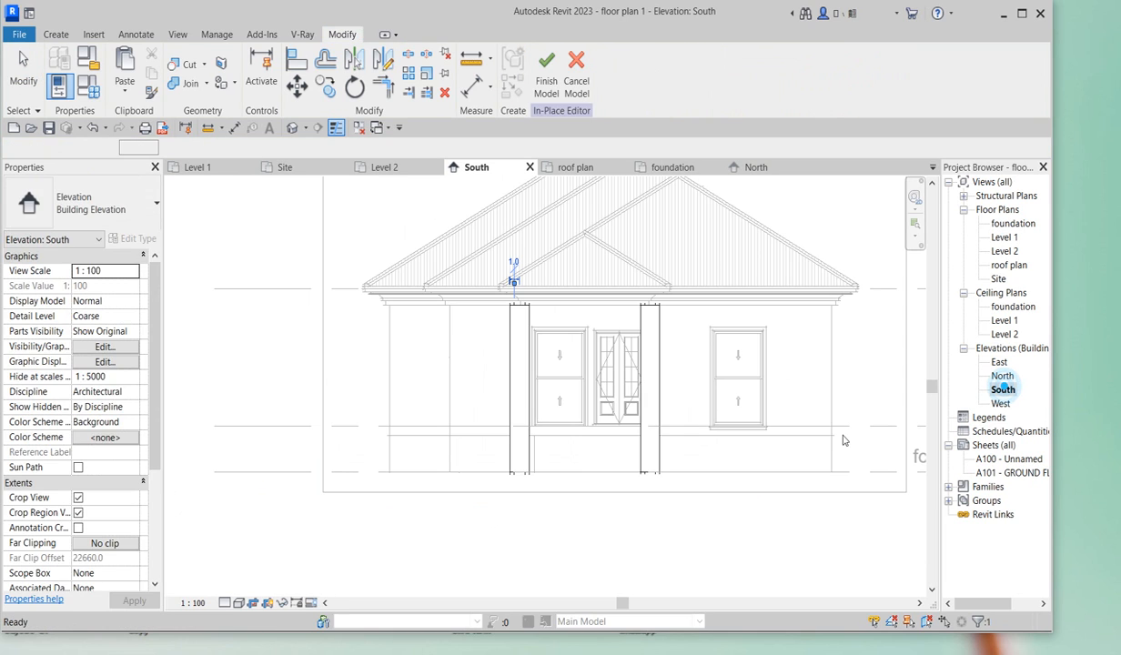
drag(600, 403, 602, 430)
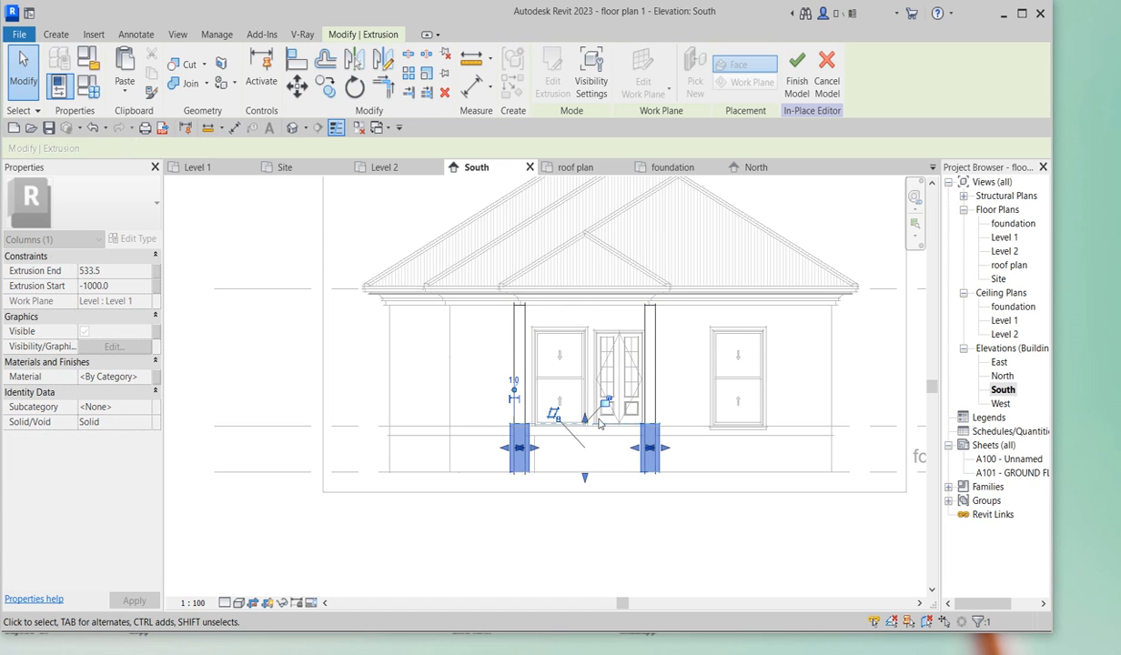
scroll(570, 449, up, 2)
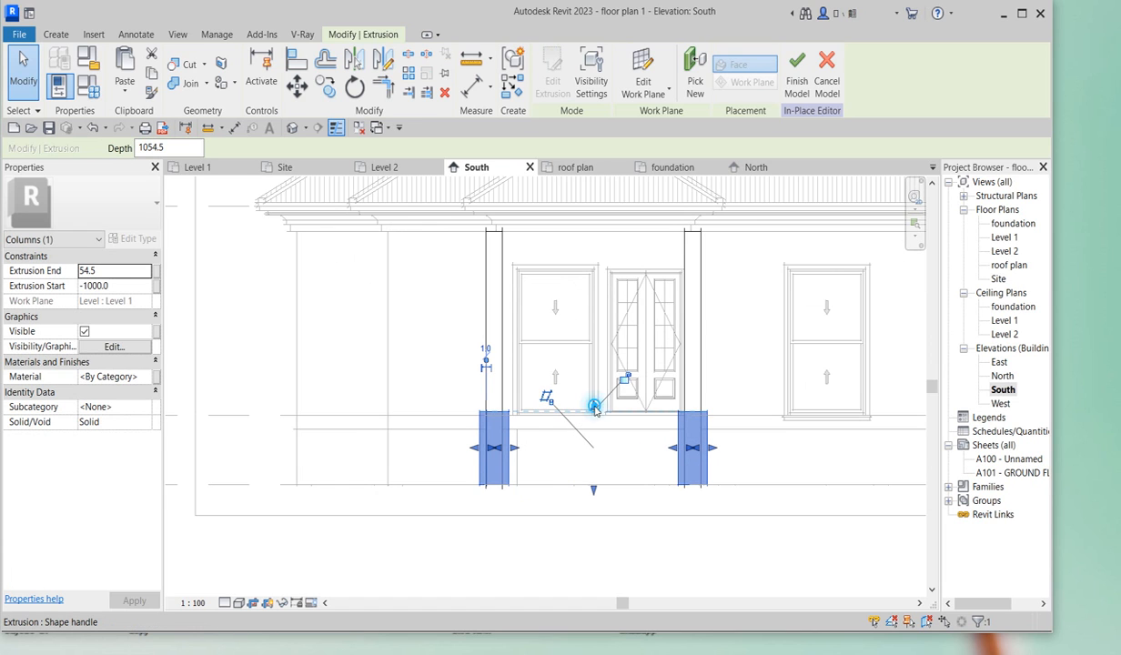
drag(597, 378, 597, 368)
click(738, 343)
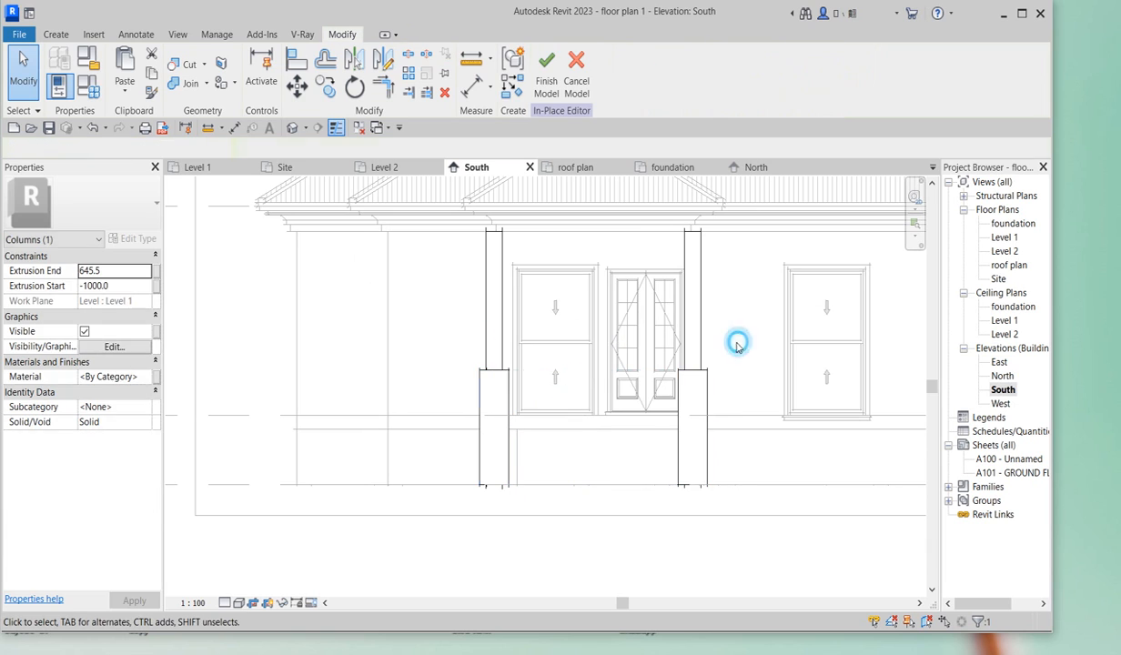
Step: Examine the wider bases and the slender shafts of both porch columns in the South elevation
scroll(717, 409, down, 2)
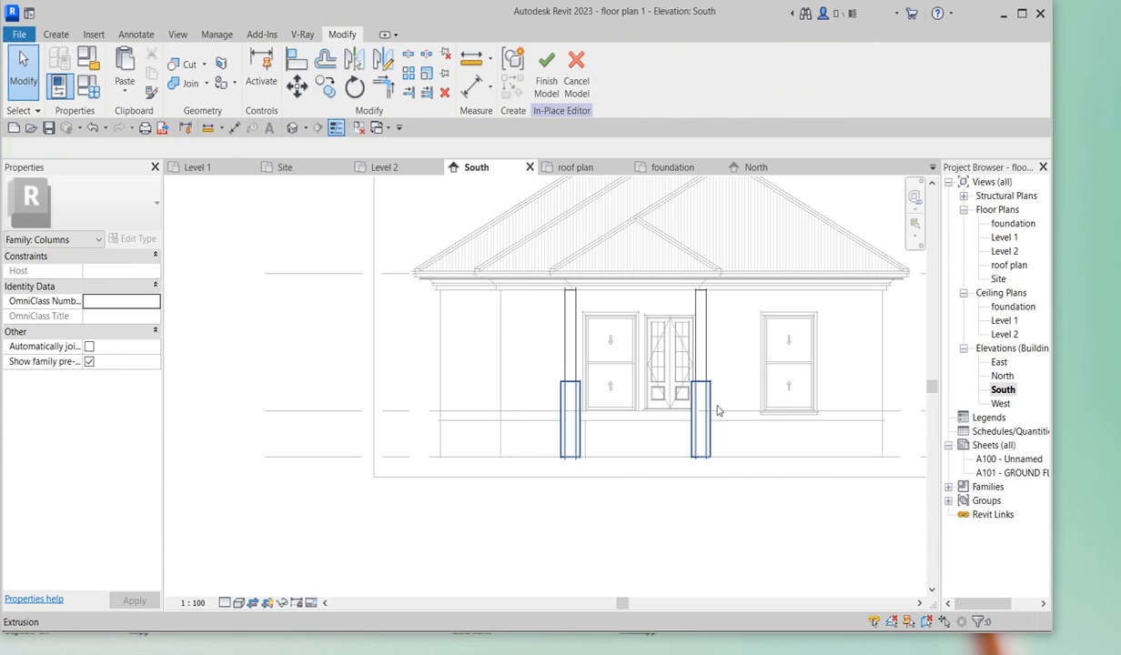
click(719, 412)
scroll(707, 425, up, 1)
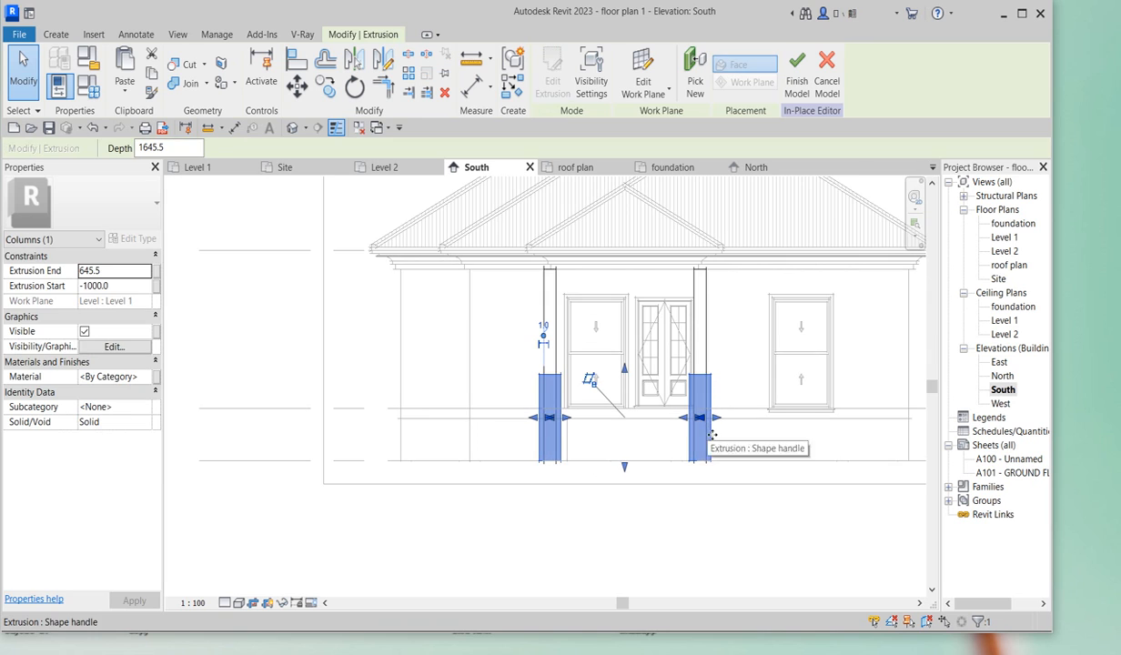
click(504, 321)
scroll(510, 359, up, 2)
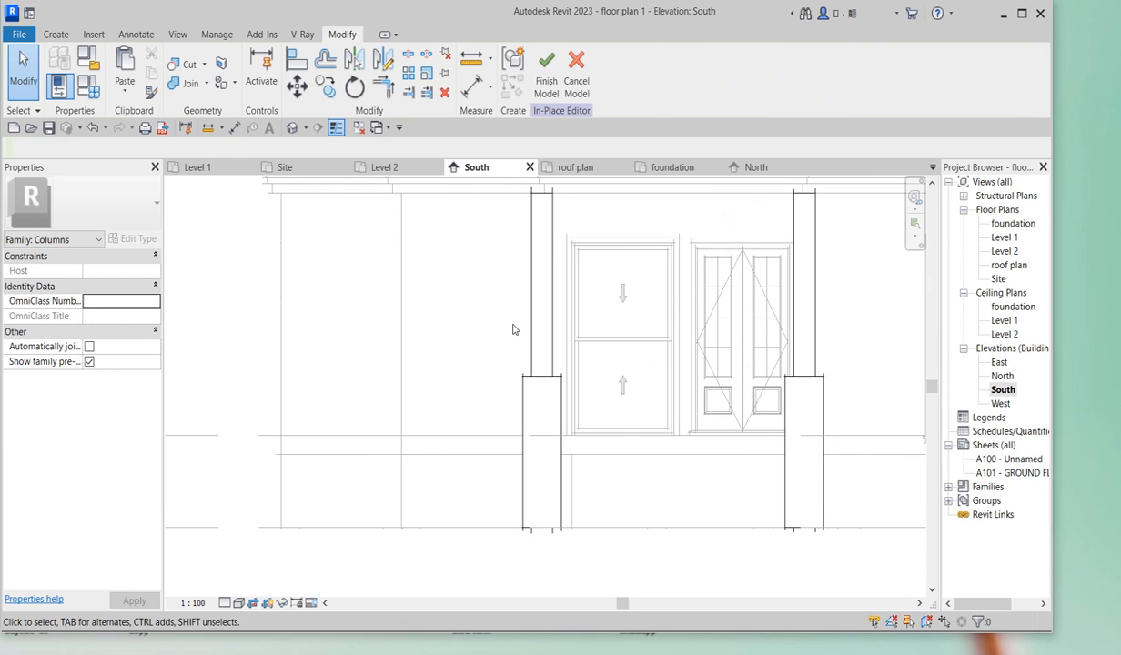
scroll(564, 328, down, 2)
scroll(743, 248, up, 1)
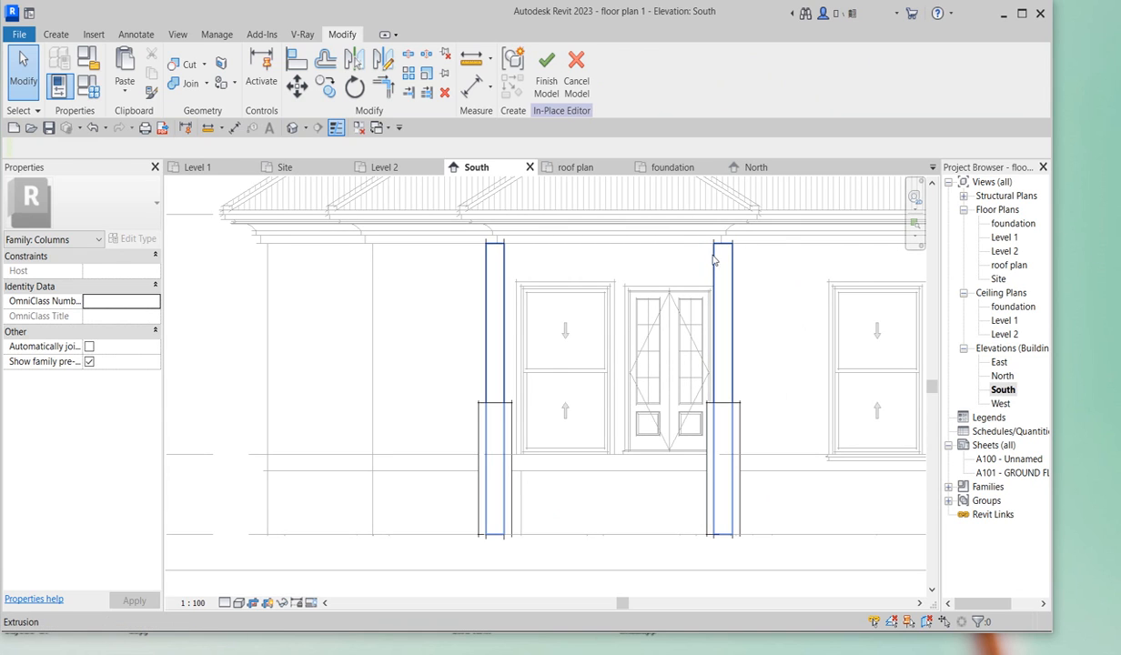
scroll(688, 252, up, 1)
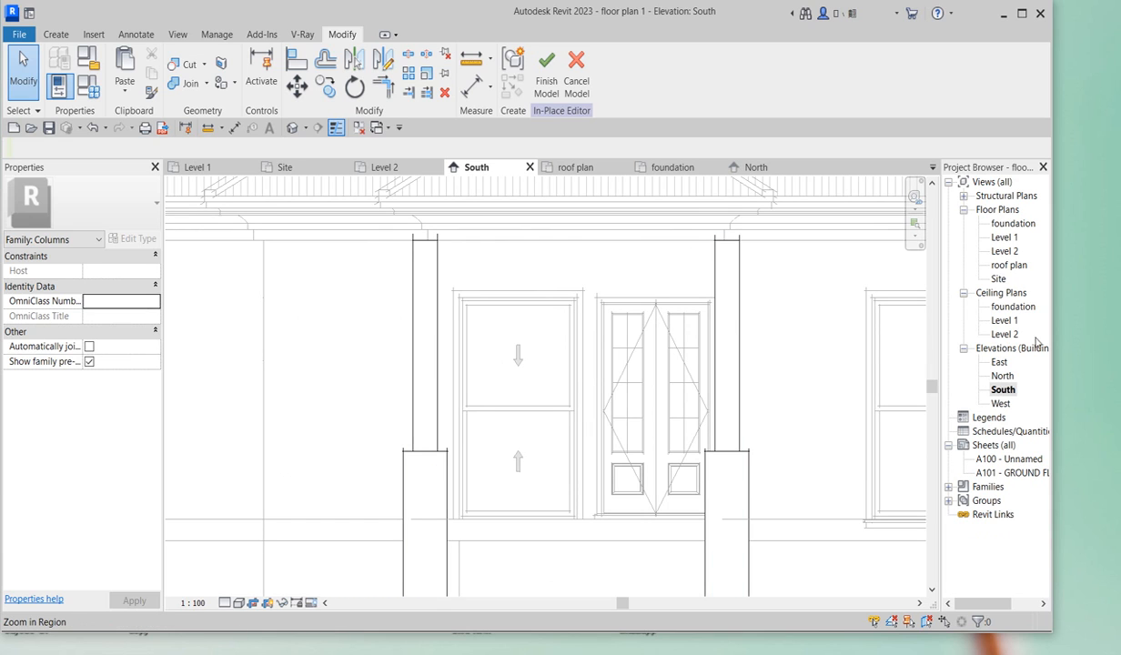
Step: Start a sweep in the Level 1 plan, sketch a 249 x 250 mm rectangular path around the left column square, and finish the path
double_click(1001, 239)
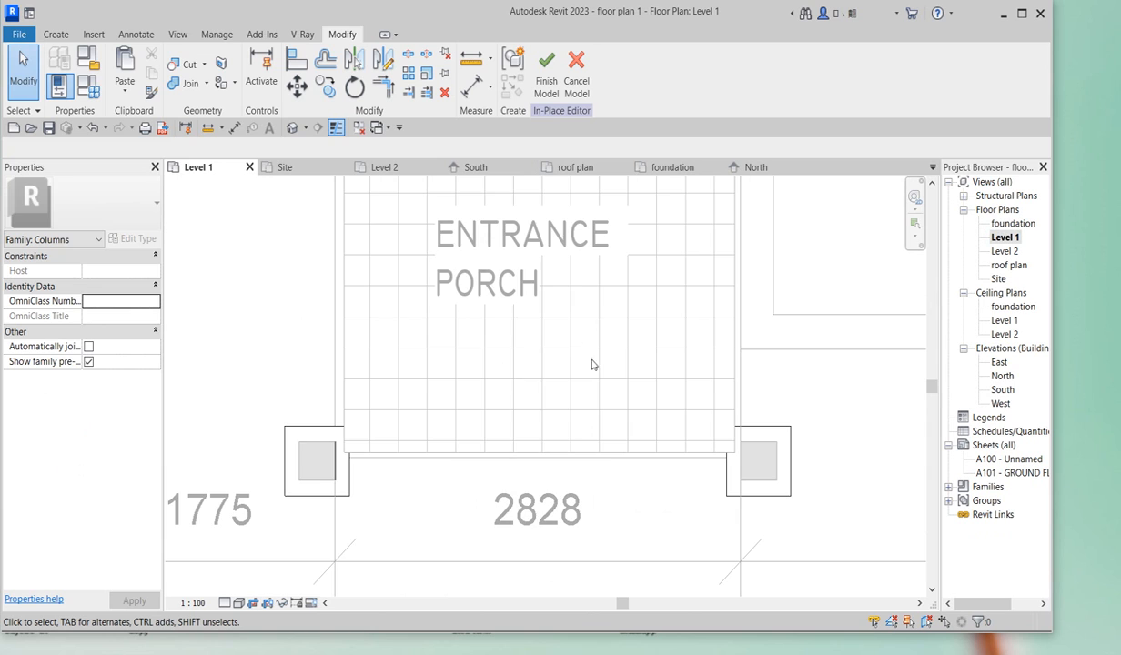
scroll(591, 444, down, 2)
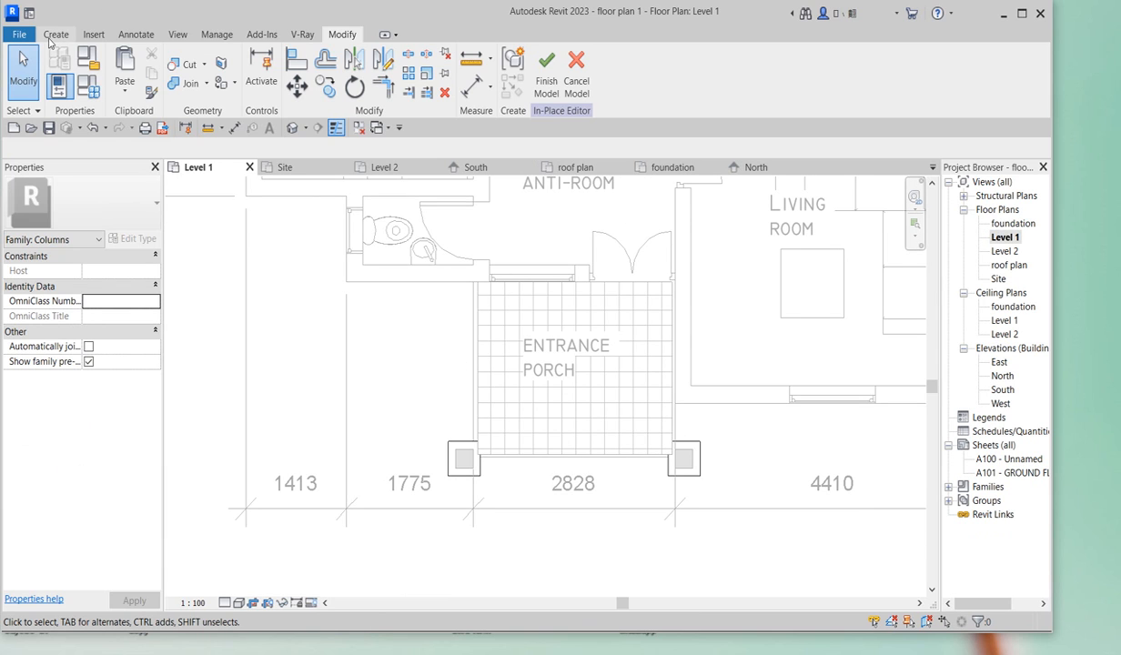
click(52, 36)
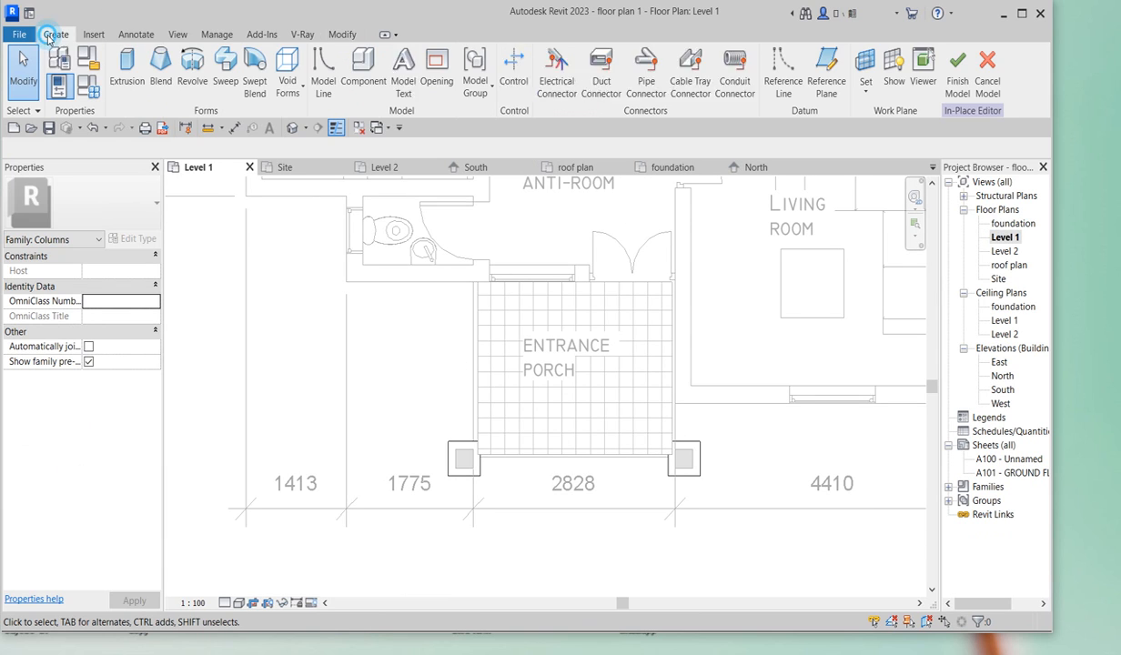
click(226, 73)
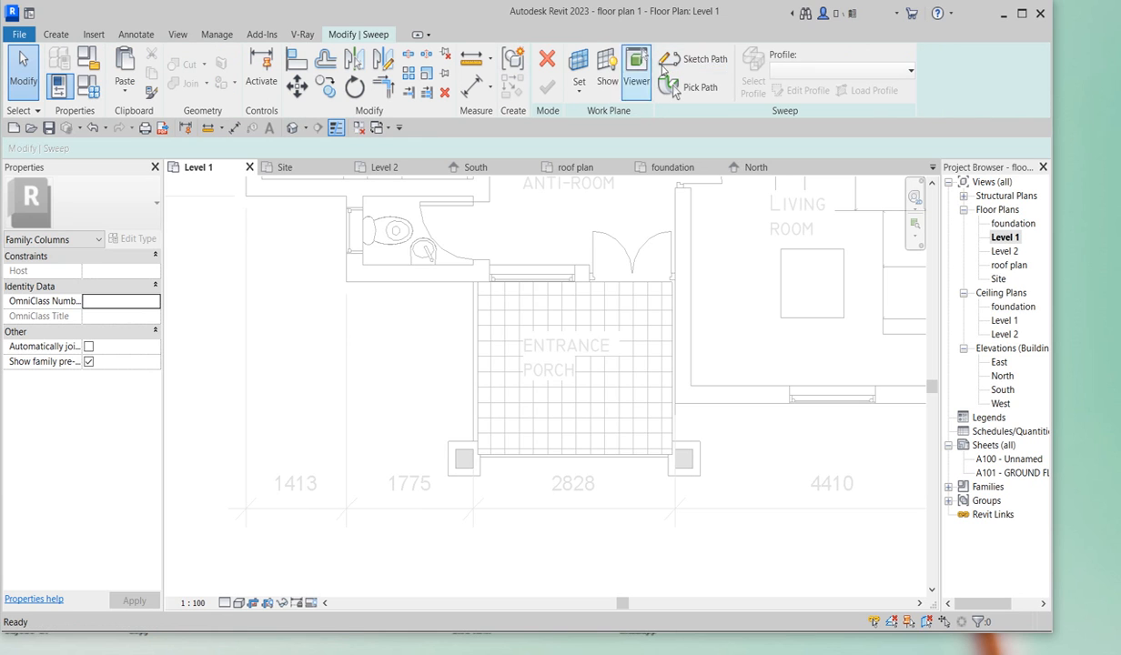
click(697, 64)
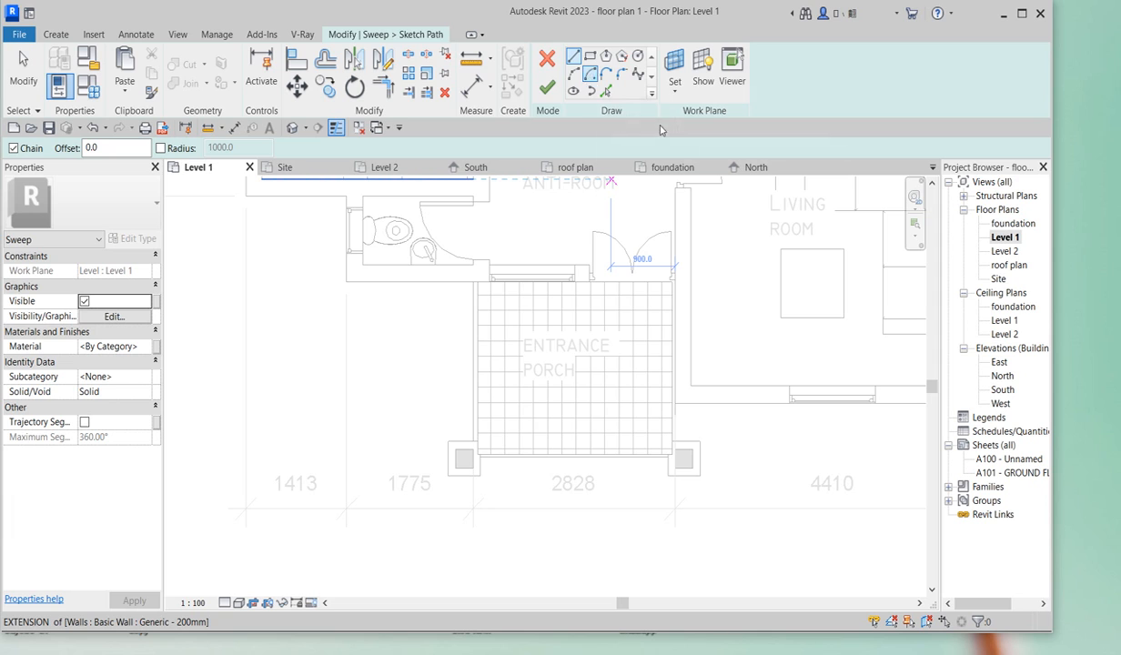
click(589, 57)
scroll(475, 481, up, 5)
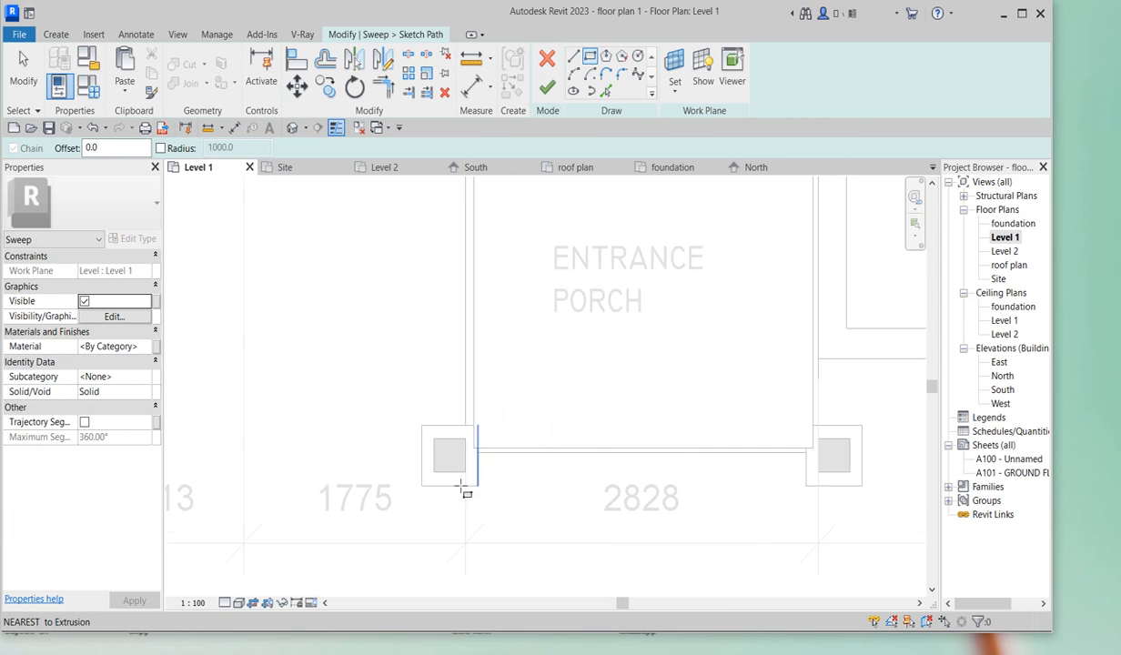
click(404, 439)
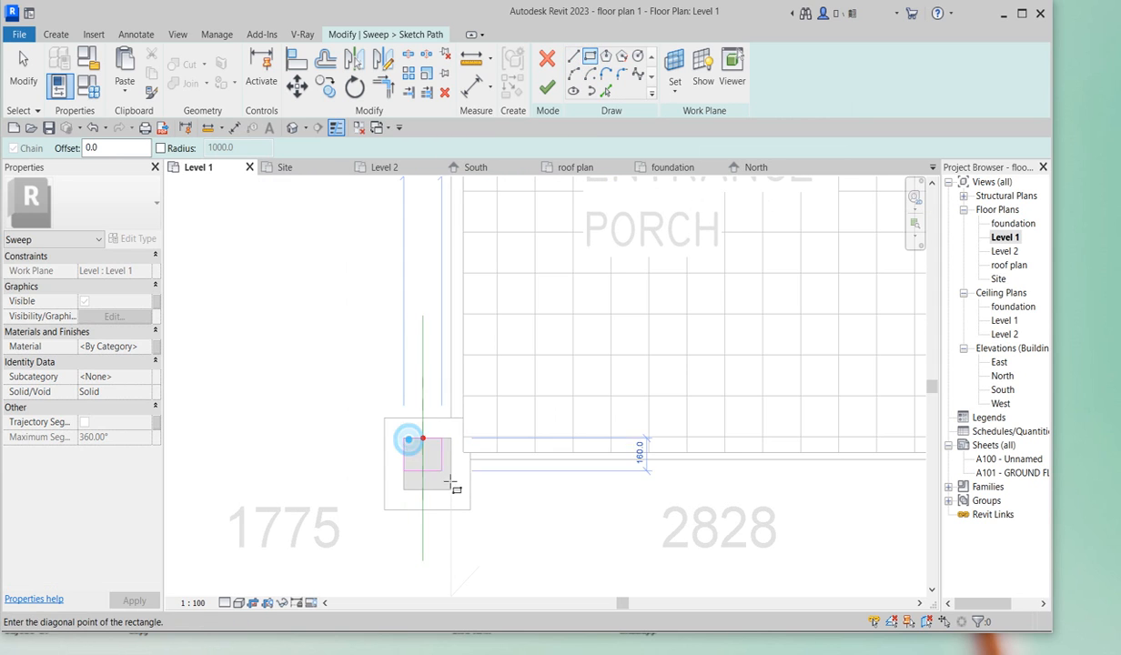
click(451, 489)
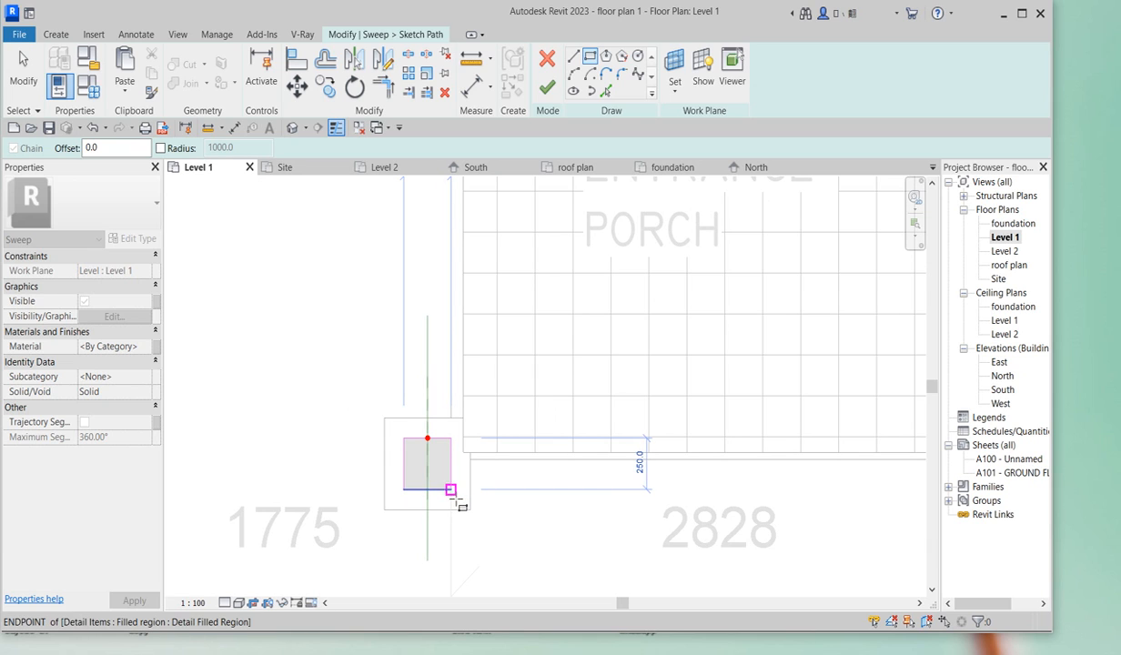
scroll(500, 539, up, 3)
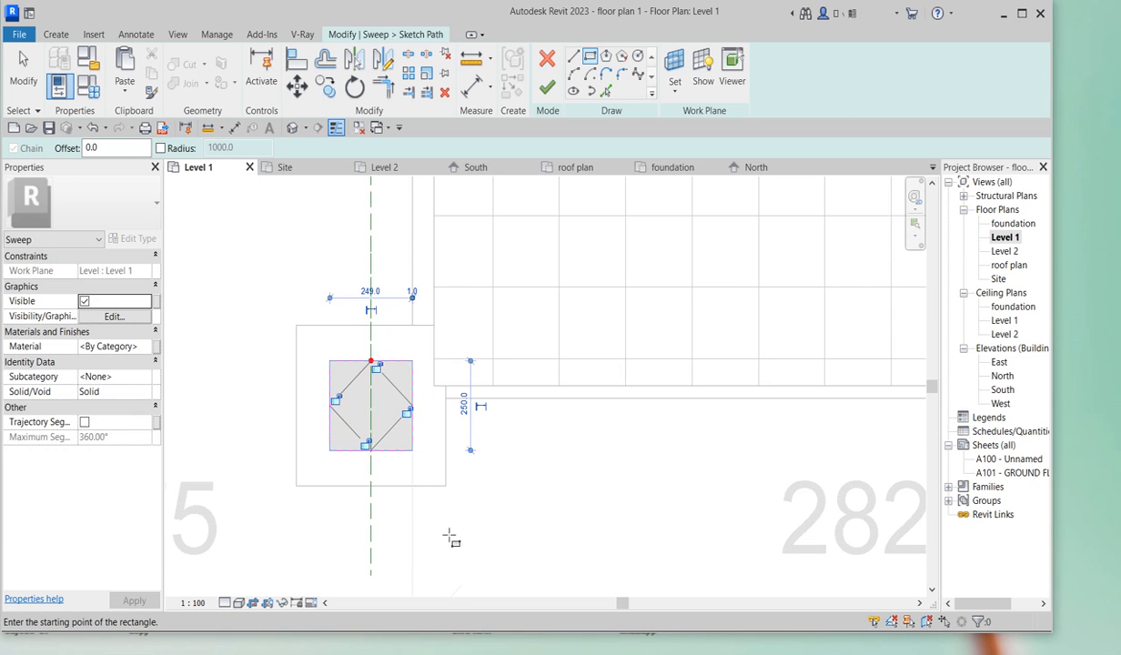
key(Escape)
key(Escape)
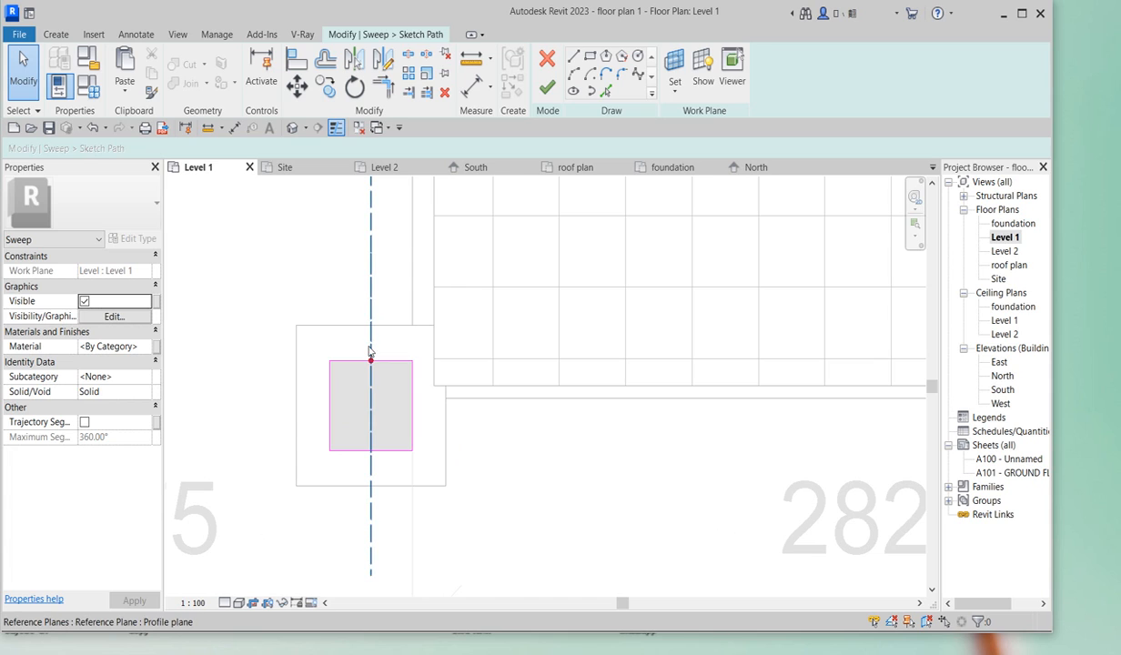
scroll(521, 452, down, 2)
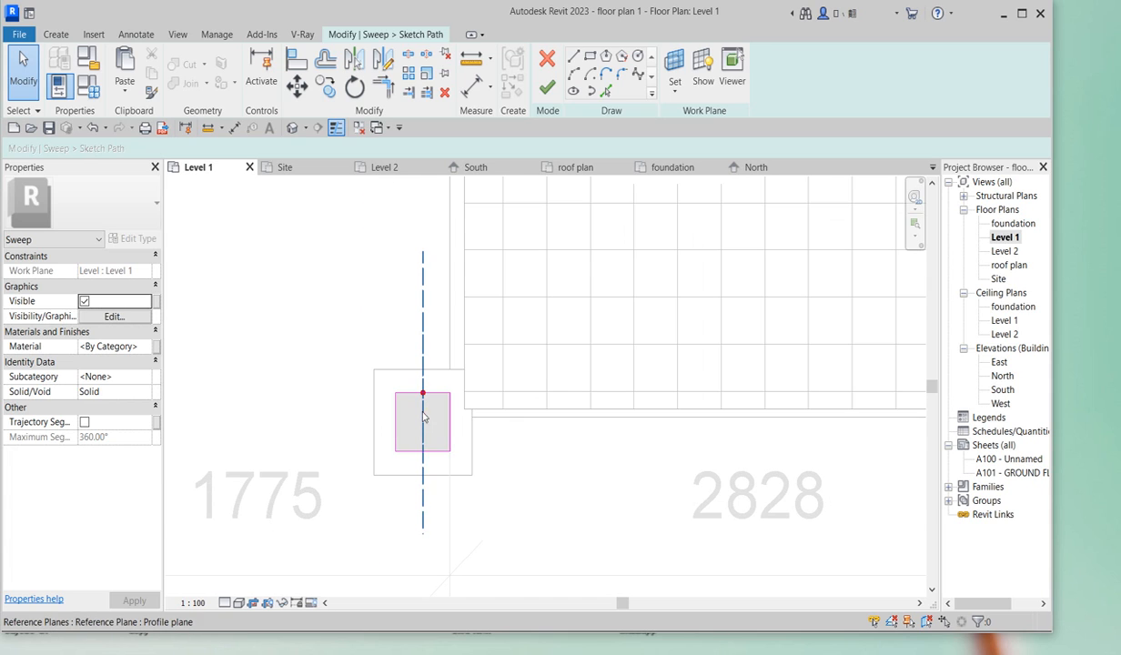
click(549, 90)
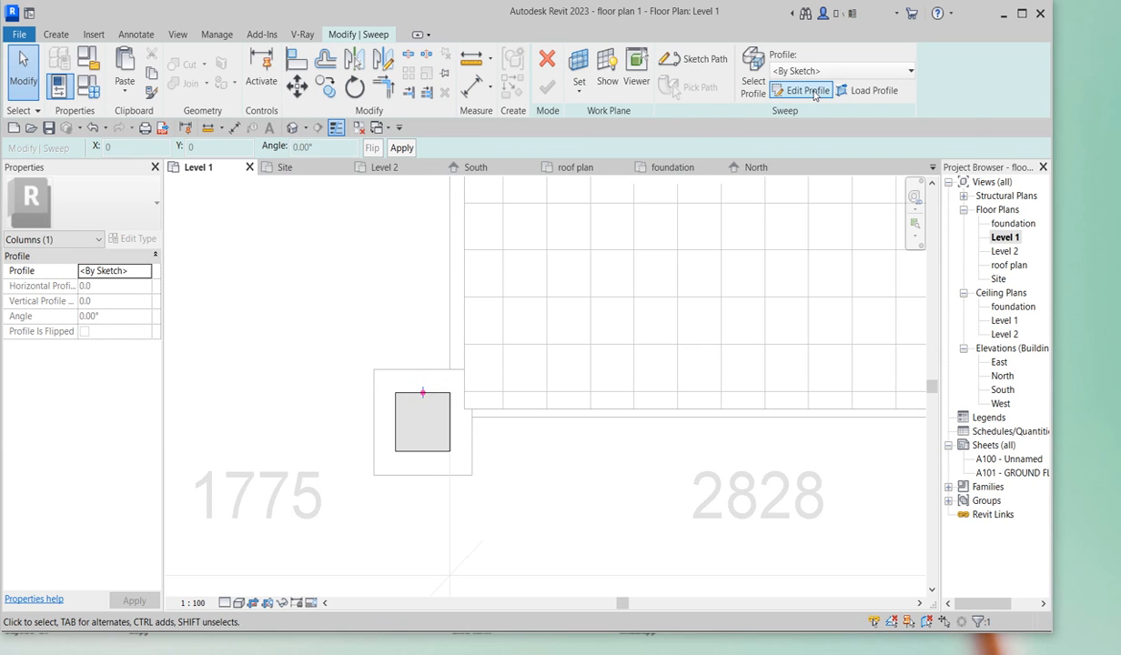
Step: Open the sweep's profile sketch for editing in the West elevation
click(813, 92)
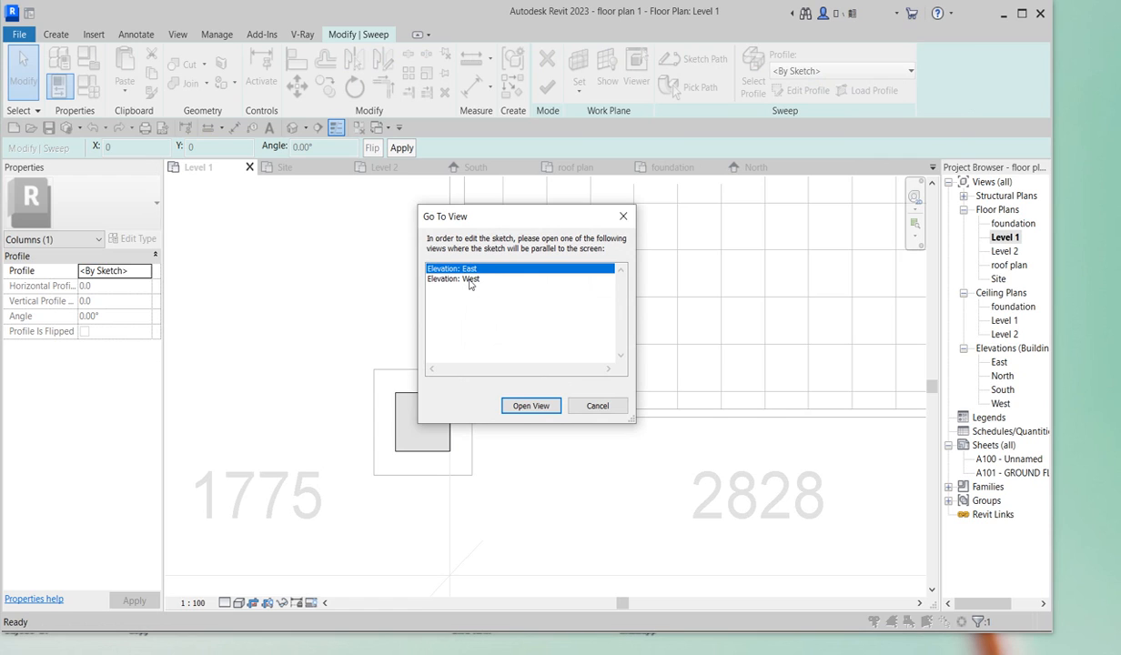
click(472, 280)
click(530, 405)
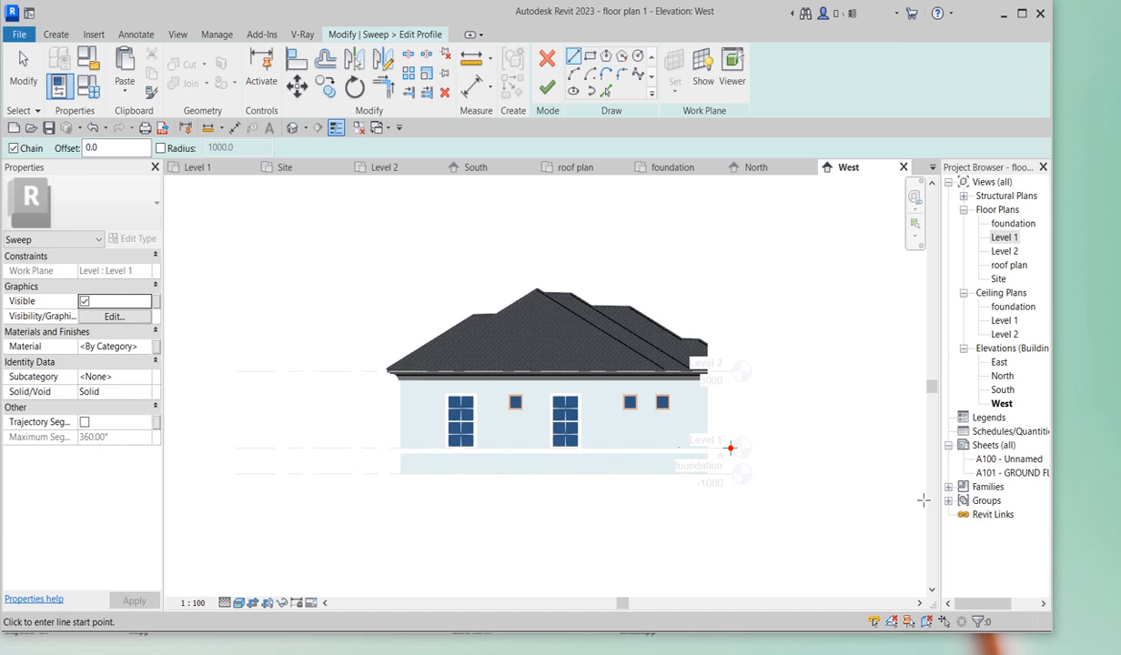
Step: Check where the sweep's profile plane lies in the East elevation and at the left column in the Level 1 plan
double_click(1000, 362)
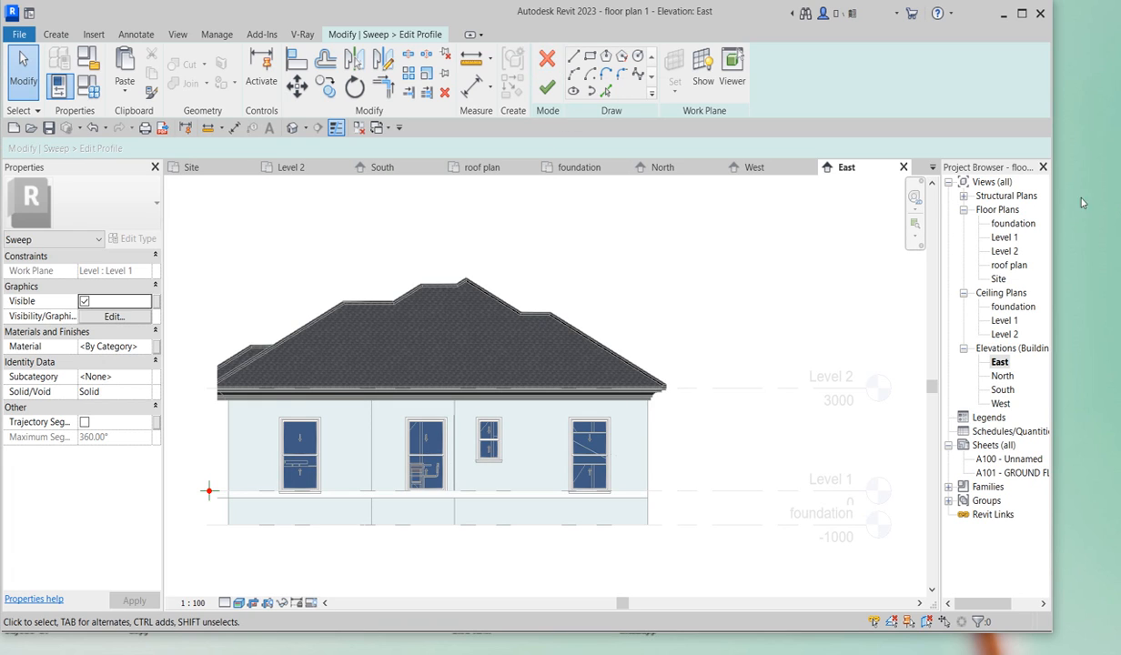
double_click(1004, 237)
scroll(410, 395, up, 2)
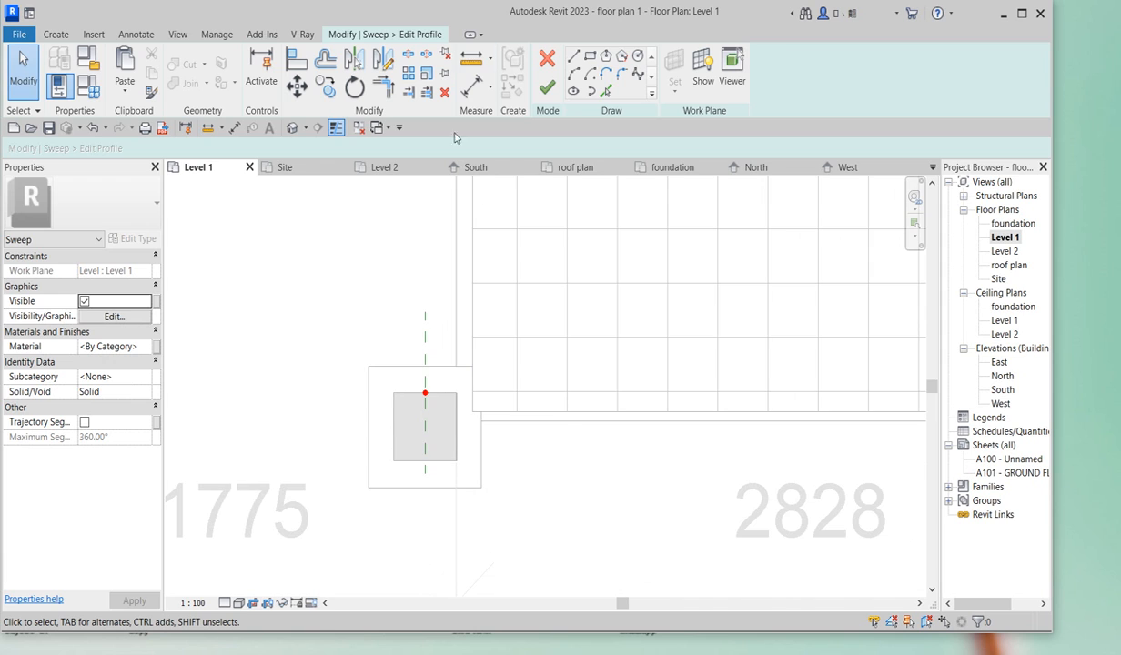
scroll(475, 342, up, 2)
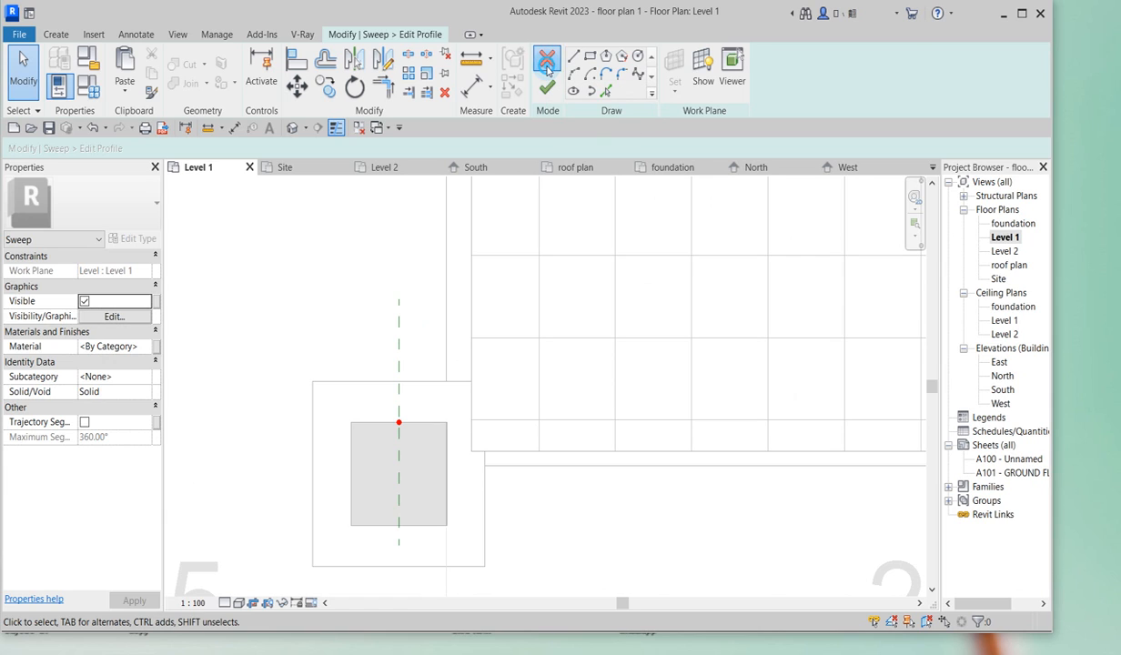
Step: Reopen the sweep's path, delete and redraw the rectangle's upper edge so the profile plane moves to its left edge, and finish the path
click(547, 87)
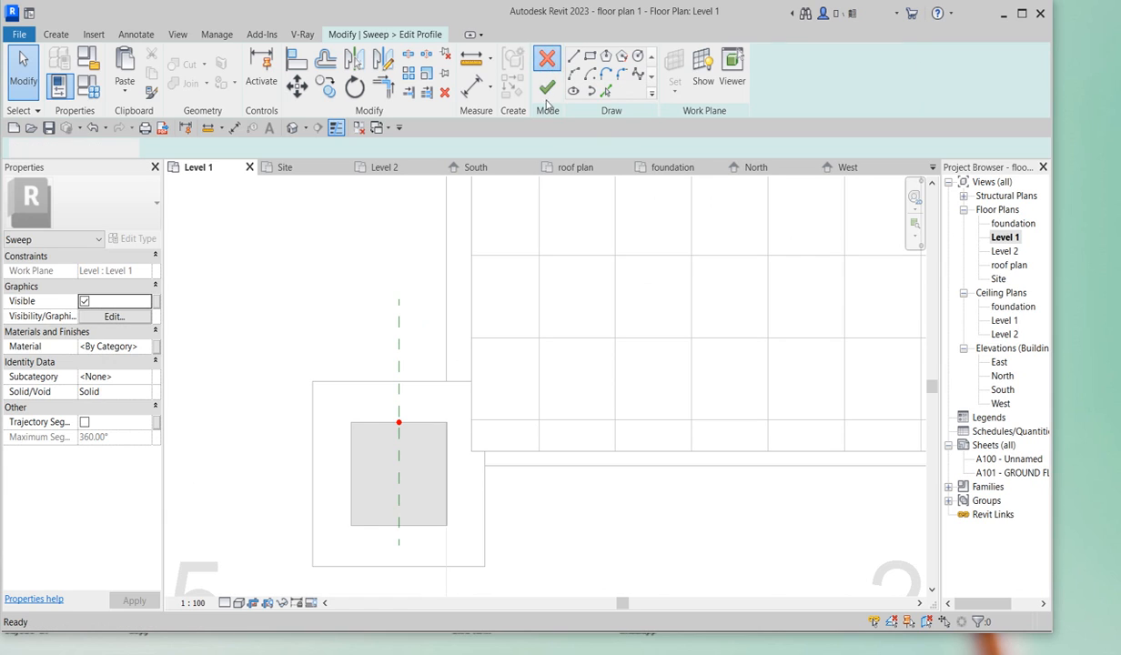
click(438, 427)
click(689, 64)
scroll(438, 436, up, 2)
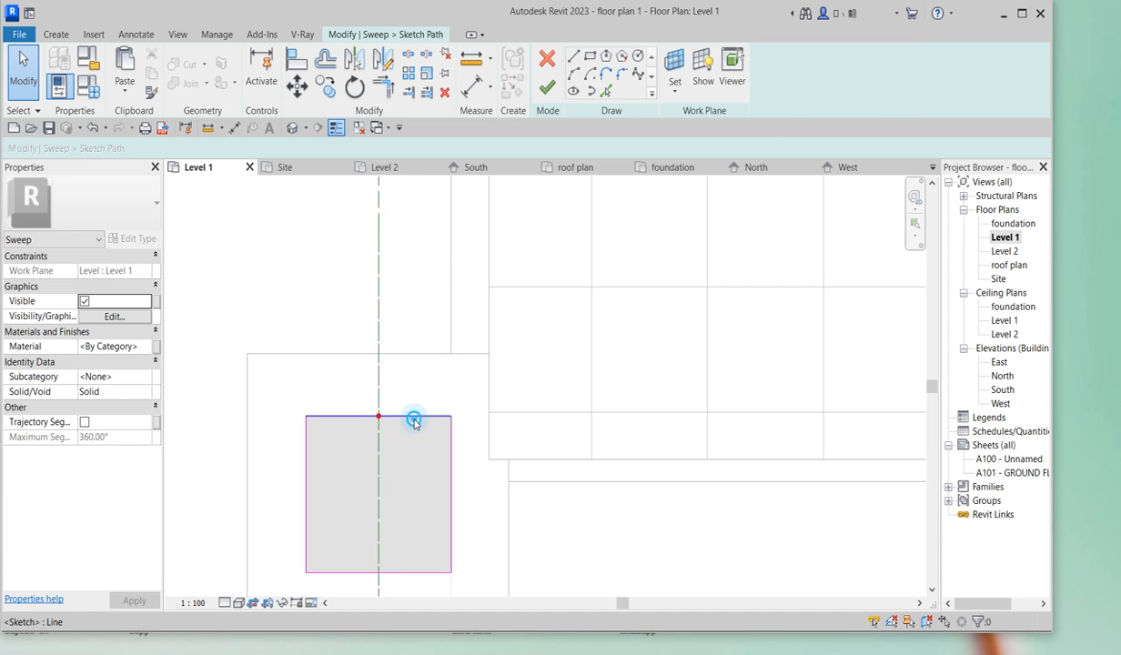
click(414, 419)
key(Delete)
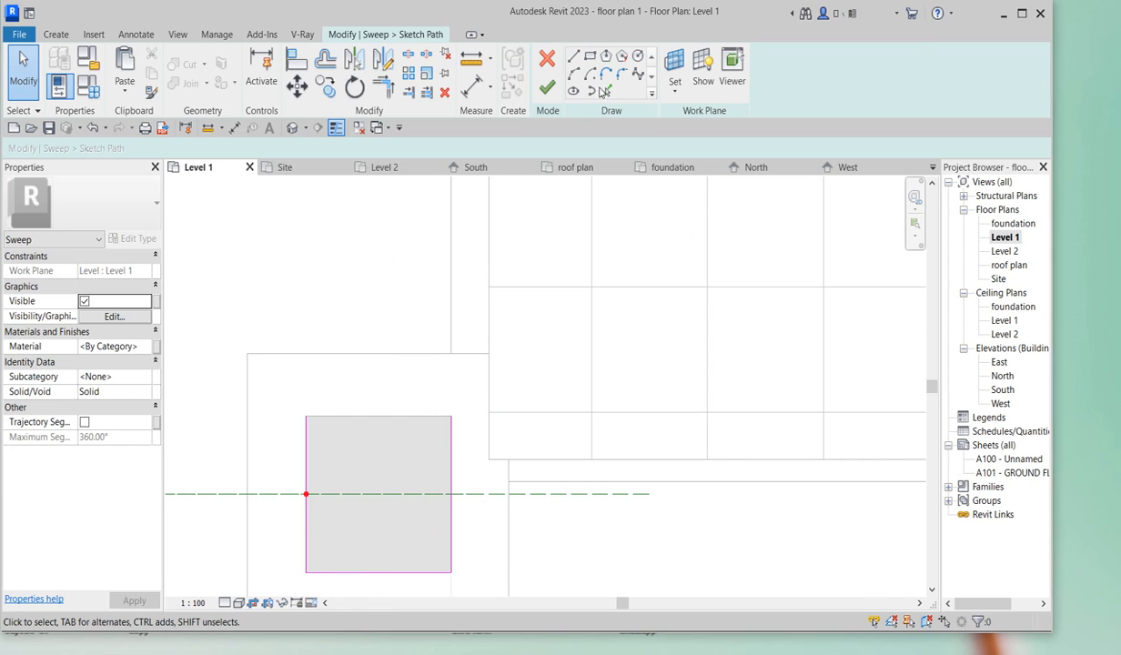
click(573, 57)
click(449, 417)
click(306, 417)
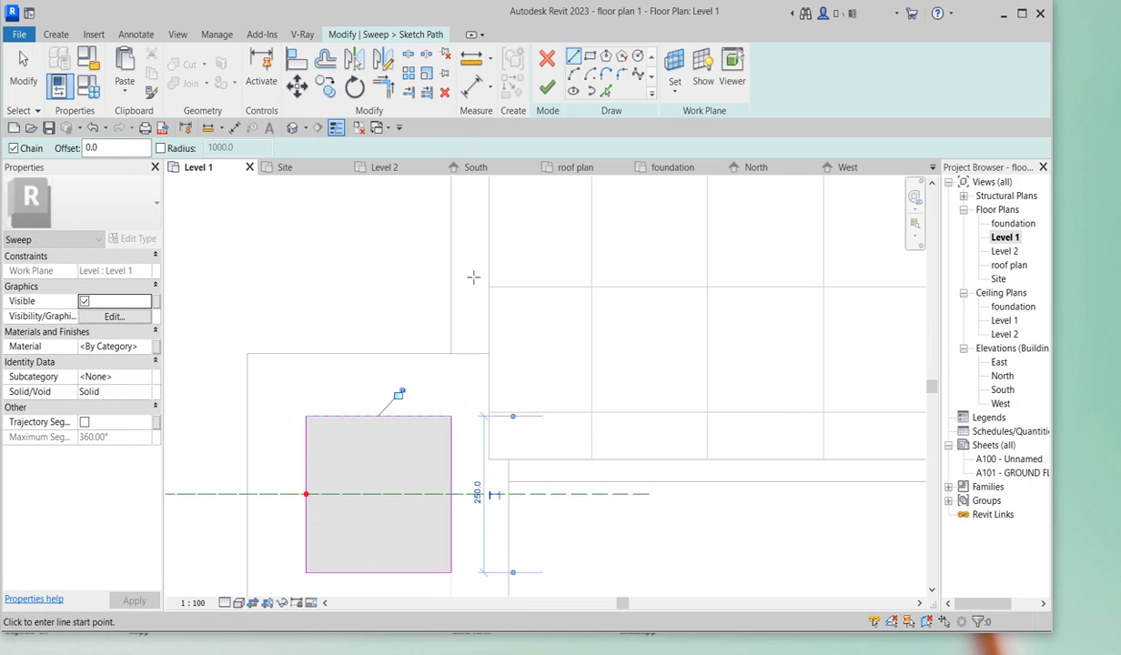
click(549, 89)
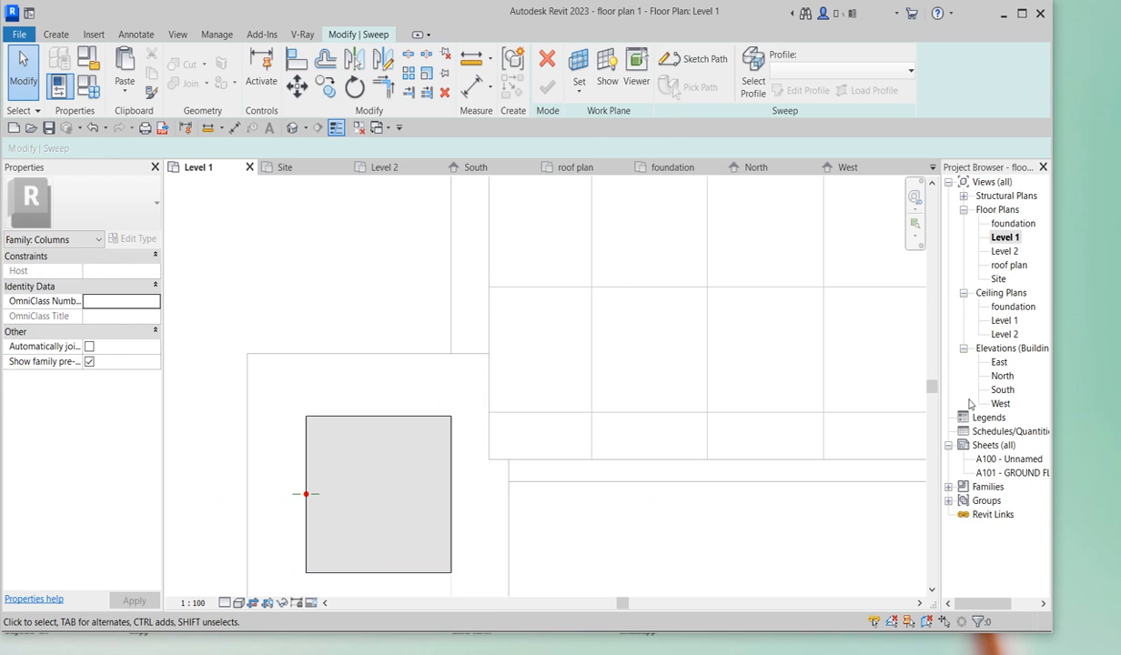
Step: Open the sweep's profile sketch for editing in the South elevation
double_click(998, 390)
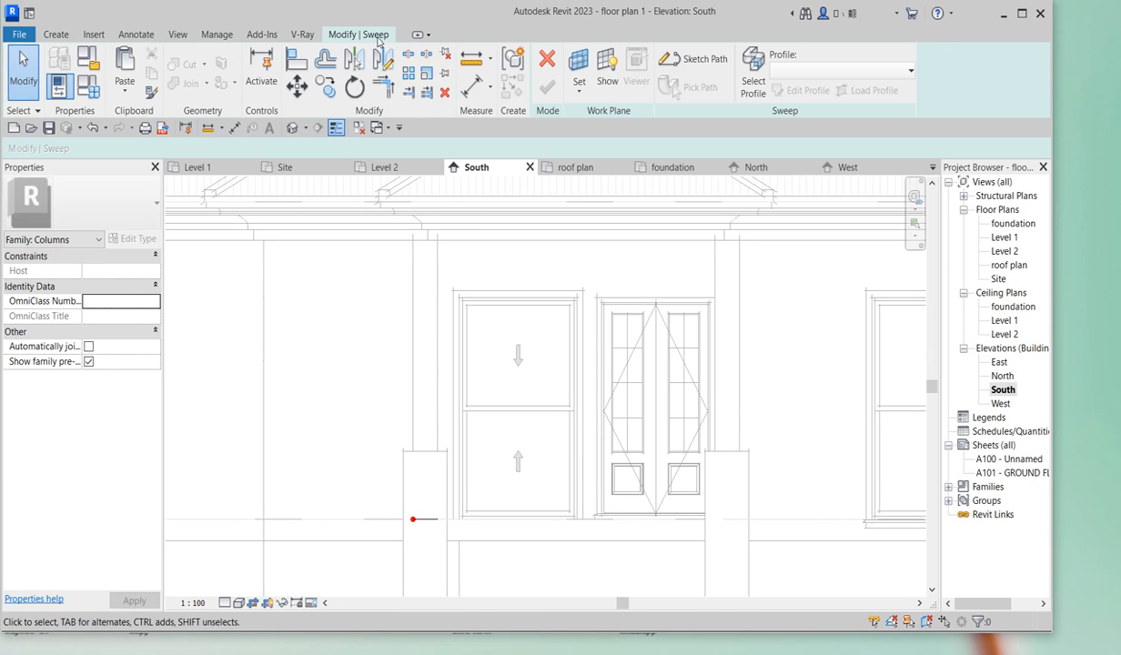
click(753, 83)
click(808, 90)
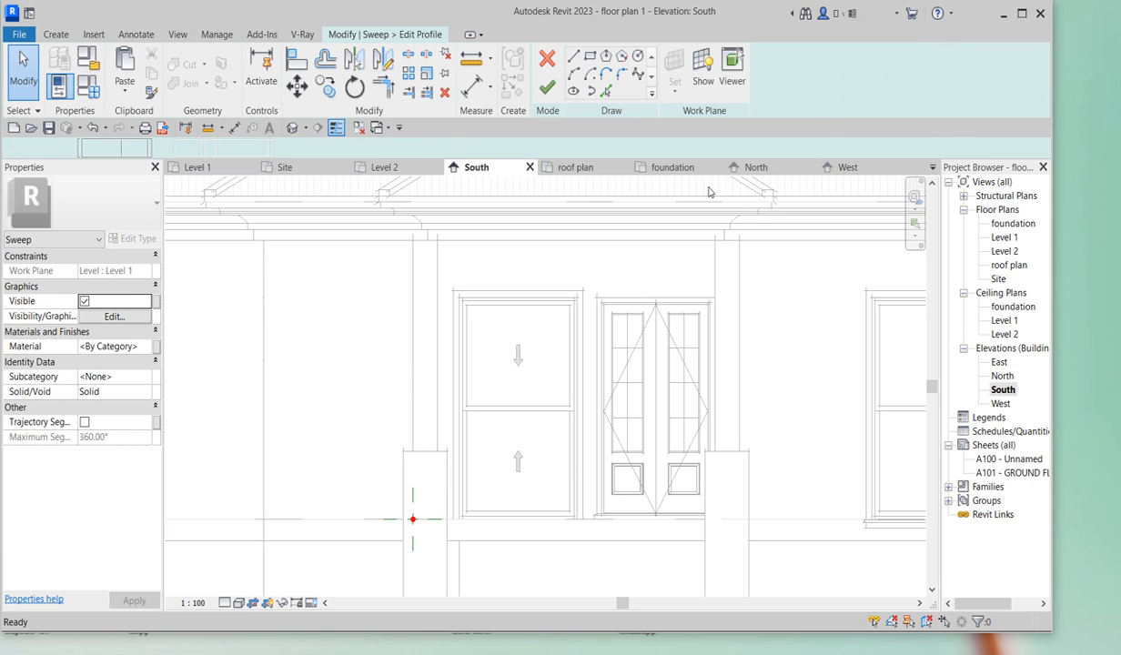
Step: Sketch a closed three-step profile against the left shaft under the roof fascia, with about 60, 60 and 80 mm drops and a 180 mm first ledge
scroll(425, 256, up, 2)
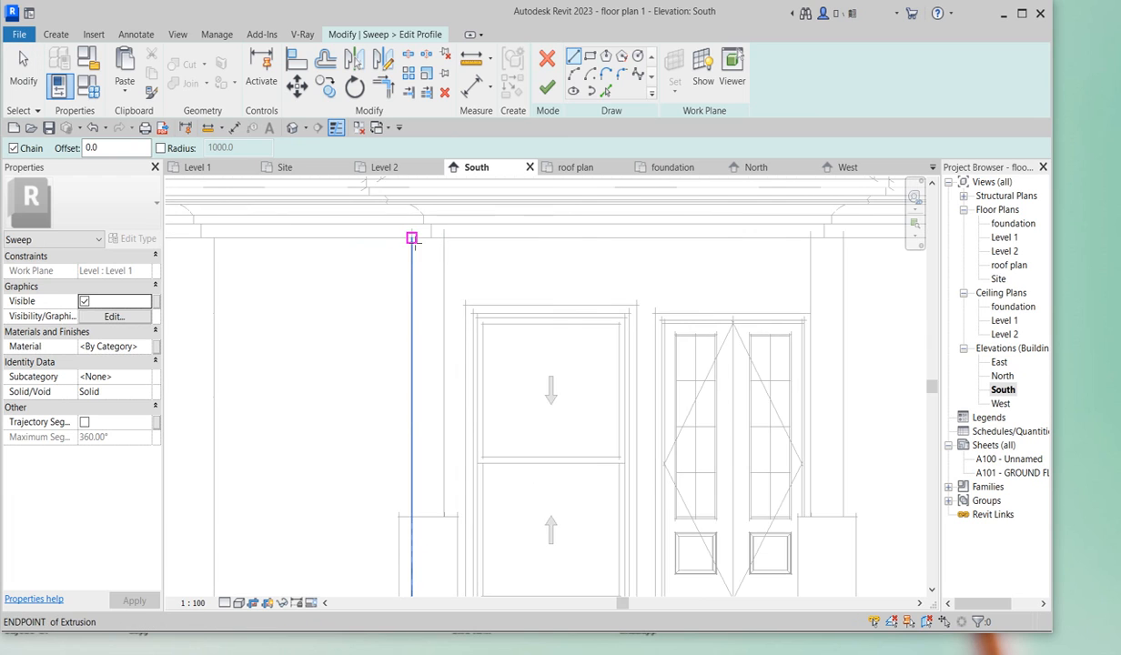
scroll(411, 238, up, 1)
click(411, 238)
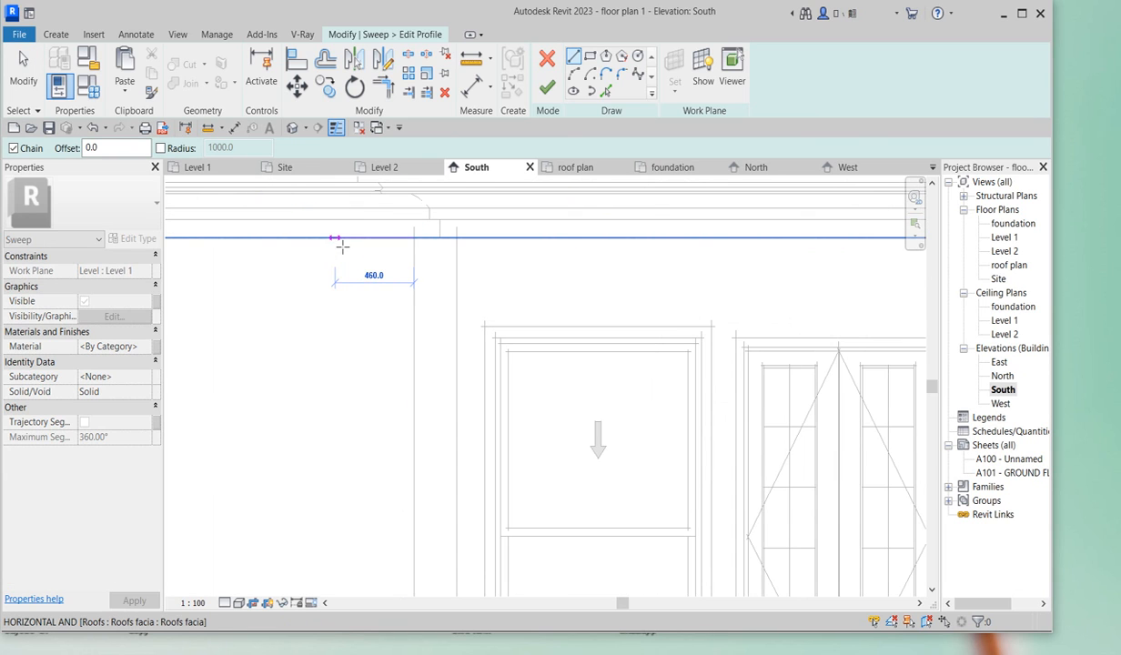
click(343, 237)
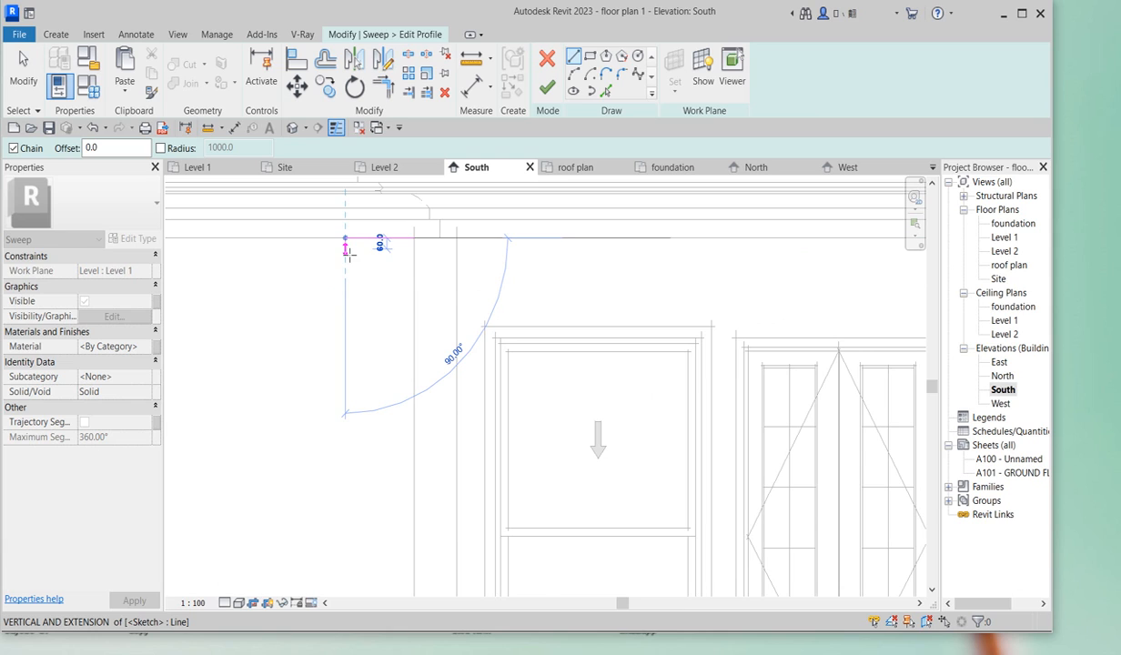
scroll(349, 250, up, 1)
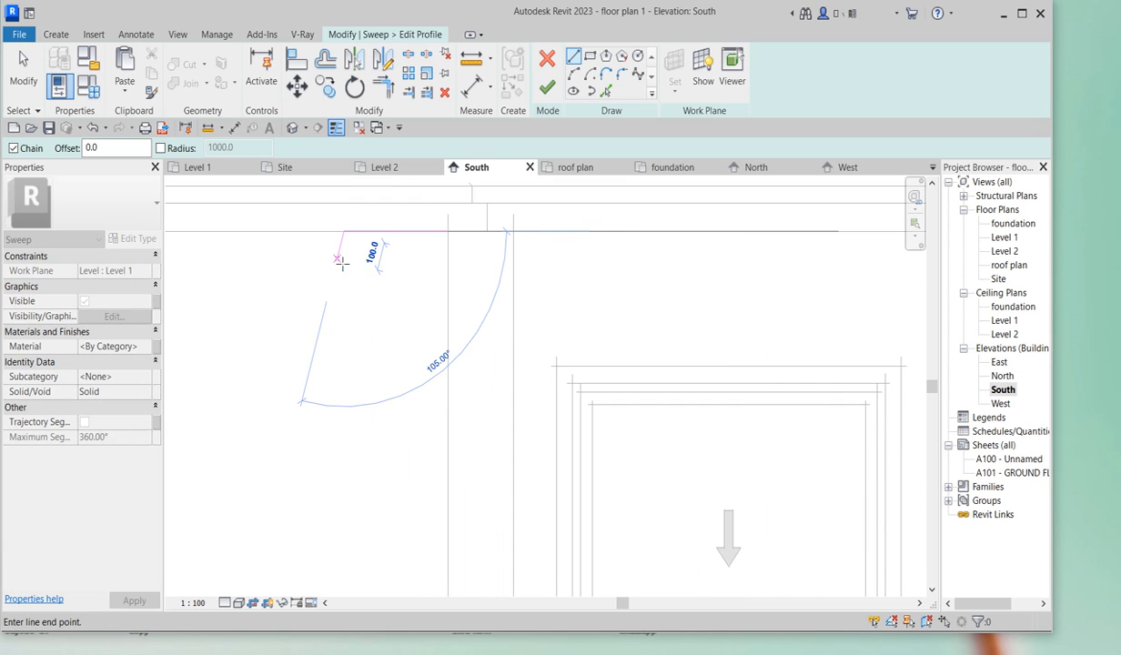
click(350, 254)
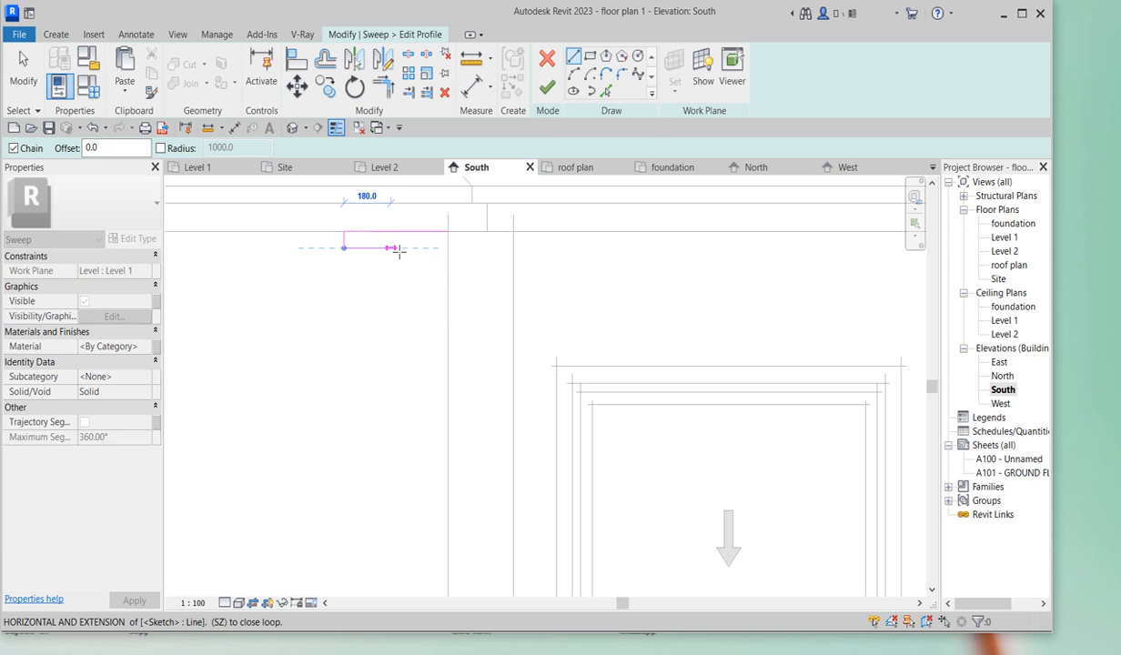
click(390, 247)
click(390, 264)
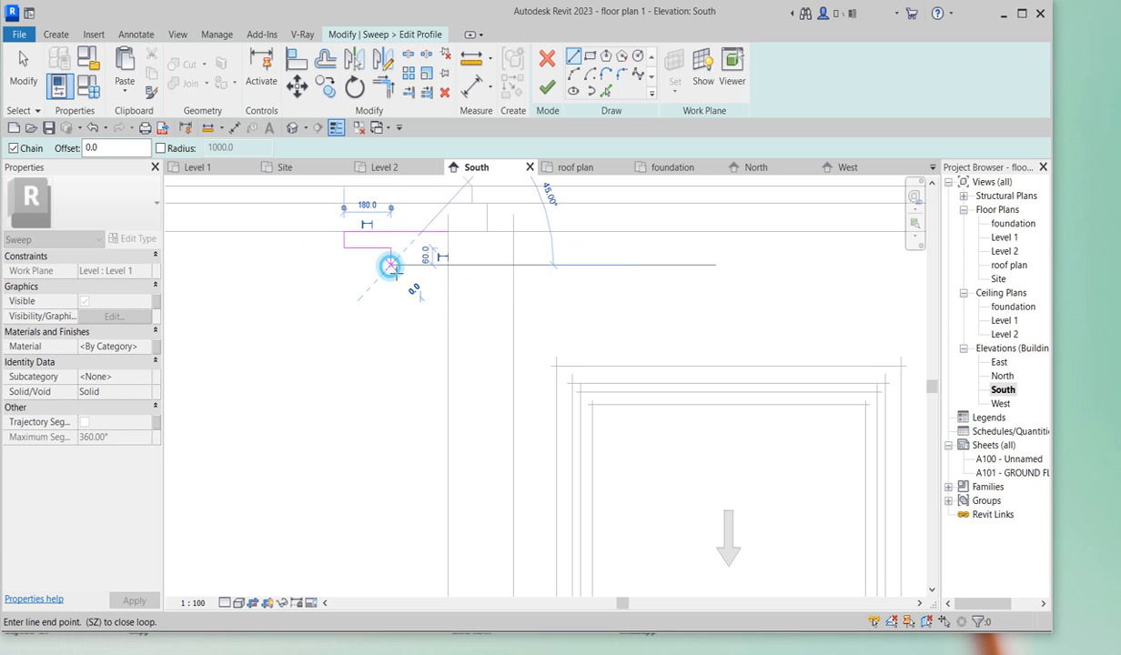
click(421, 265)
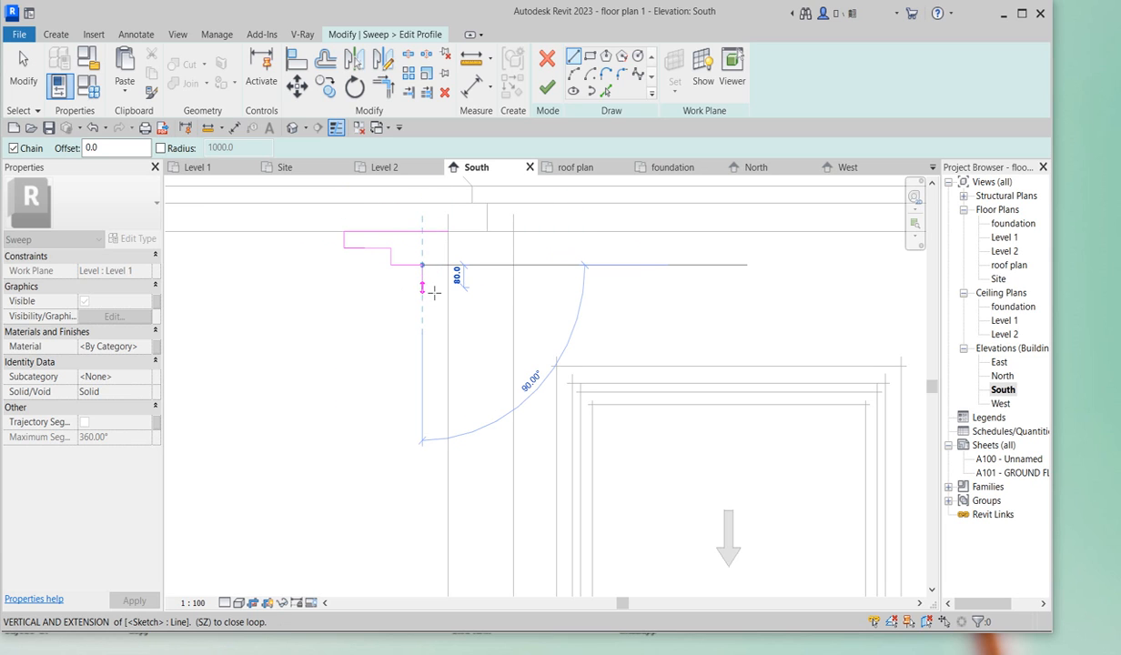
click(421, 287)
click(447, 289)
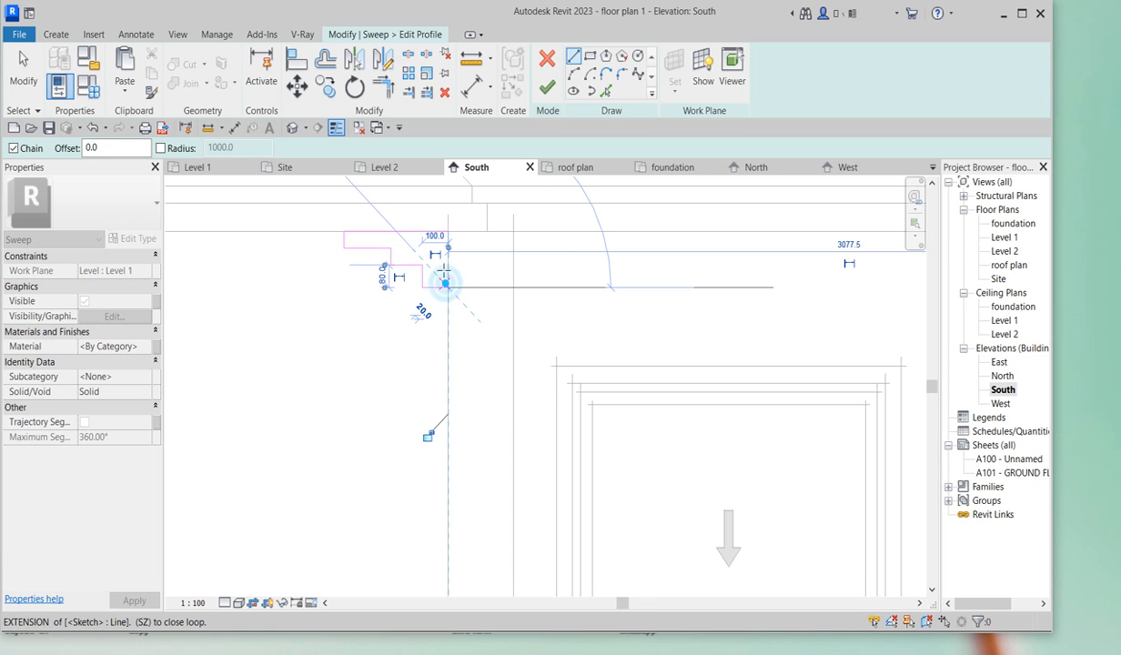
click(449, 234)
scroll(491, 318, down, 5)
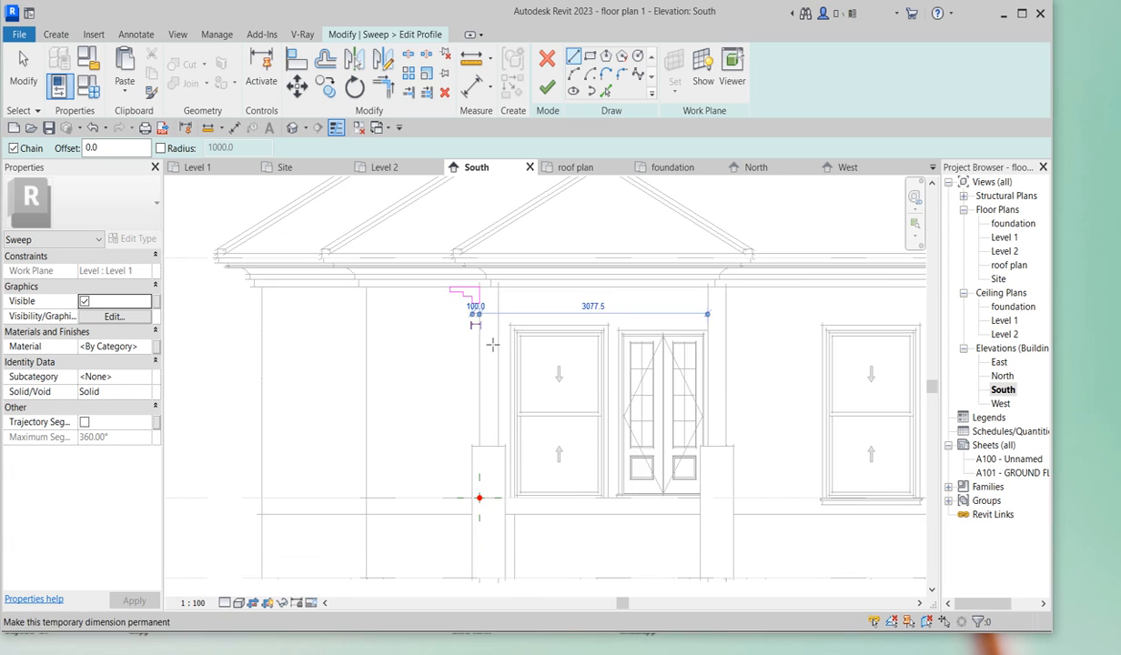
scroll(446, 284, up, 3)
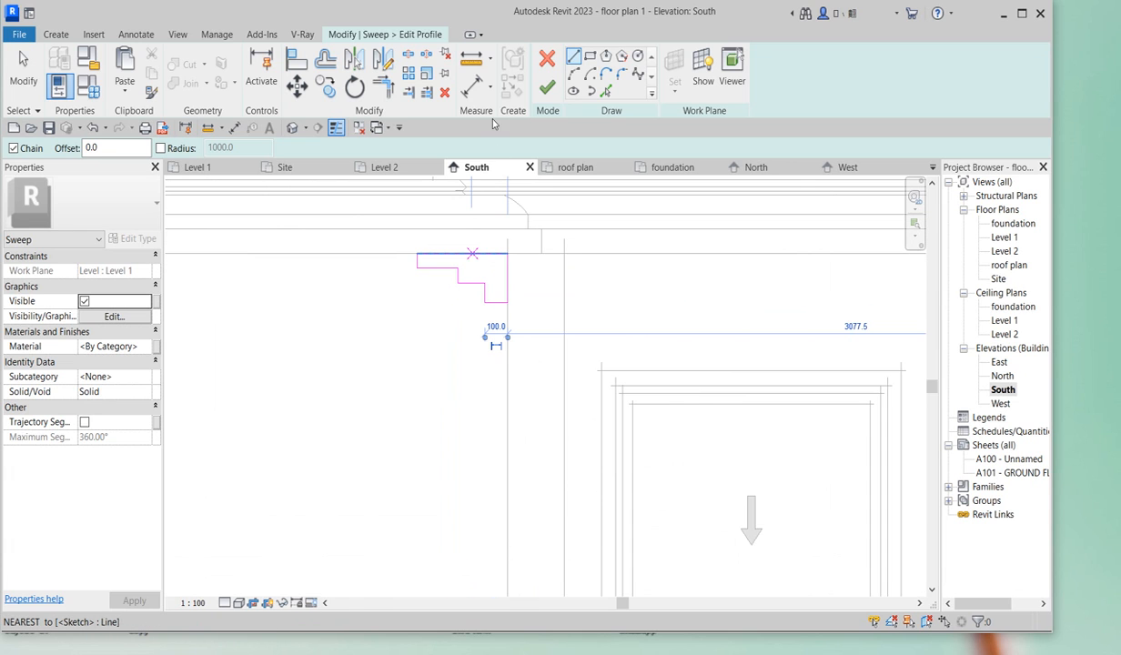
Step: Finish the profile and the sweep to create the stepped moulding around the left column's top
click(547, 85)
click(547, 86)
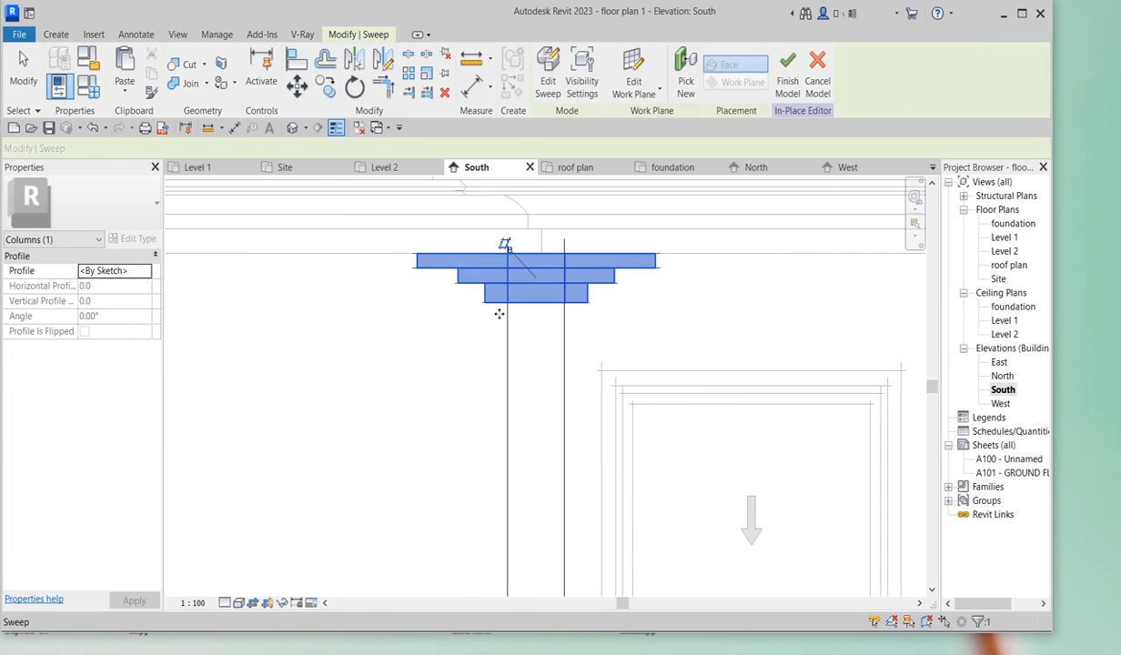
scroll(499, 313, down, 4)
click(558, 313)
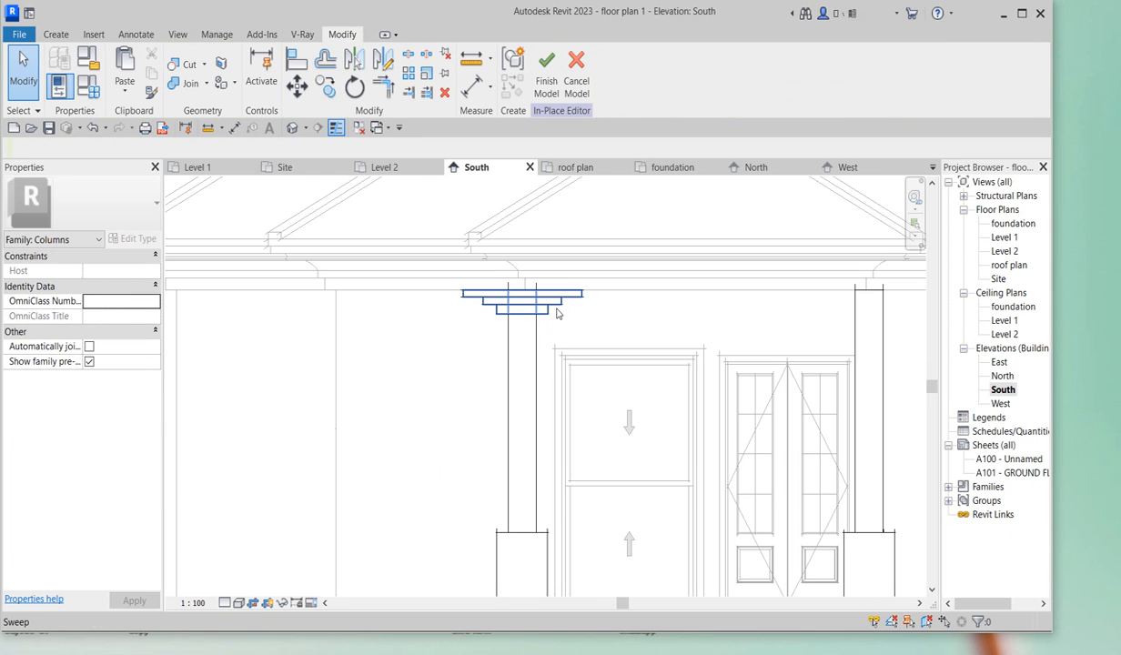
Step: Reopen the profile sketch of the stepped sweep at the left column's top for editing
click(491, 304)
scroll(473, 255, up, 3)
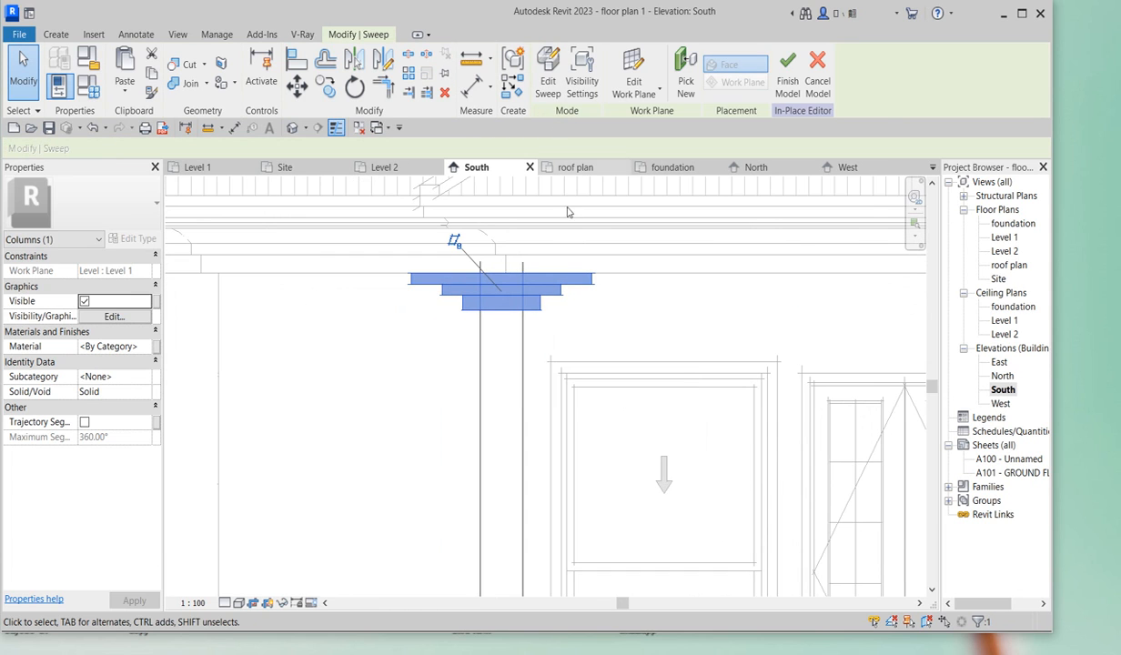
click(547, 81)
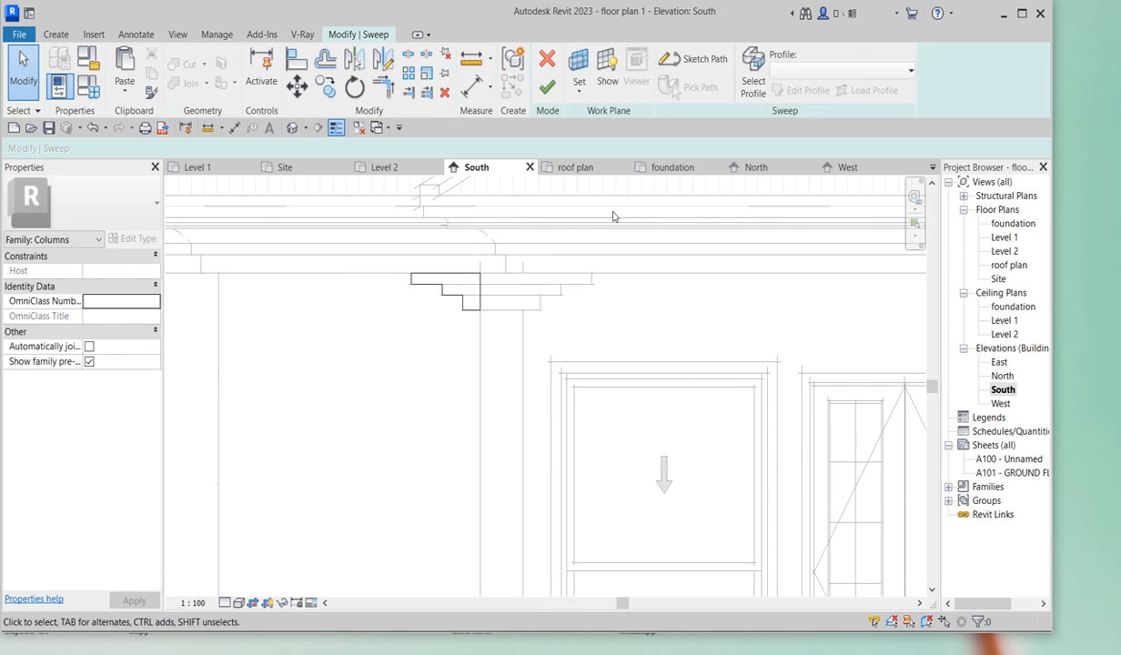
click(747, 82)
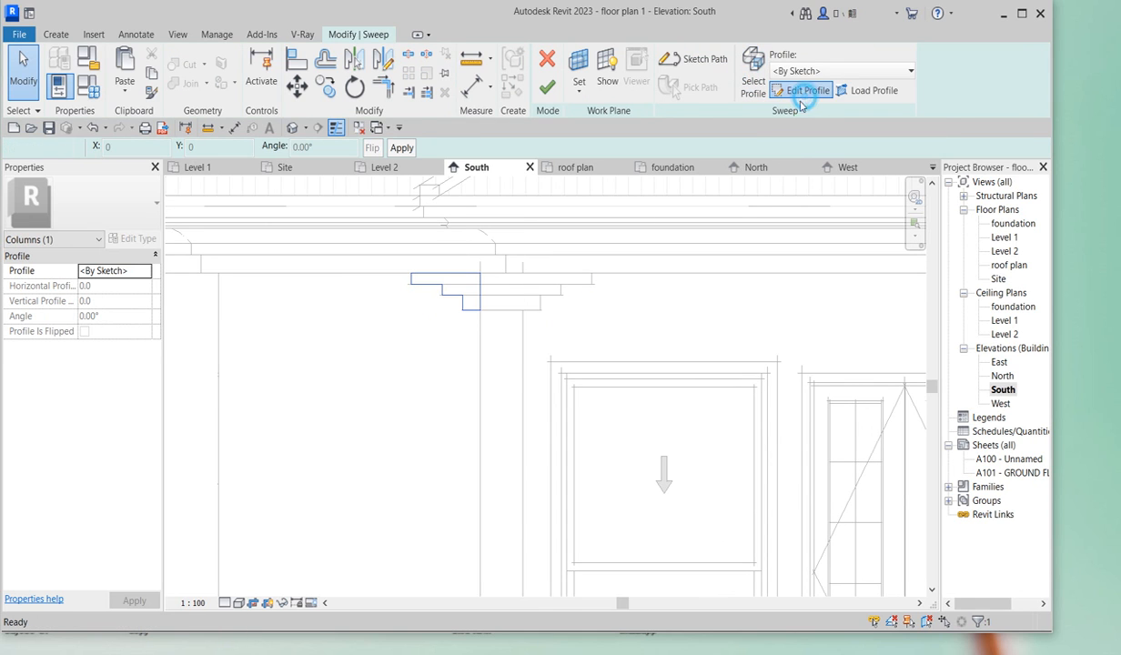
click(801, 90)
Step: Move the outer vertical edges of the profile's upper two steps toward the column, making the first ledge 100 mm wide
drag(360, 233, 398, 315)
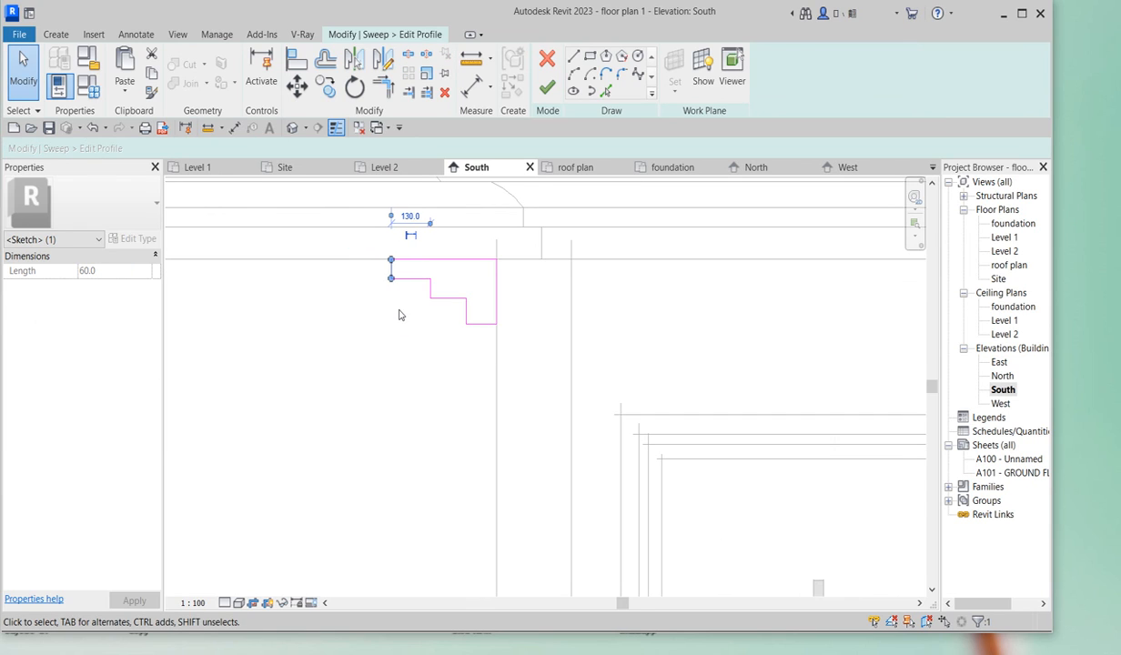
click(353, 233)
drag(420, 245, 446, 324)
key(Right)
key(Right)
key(Right)
key(Right)
key(Right)
mouse_move(375, 221)
mouse_down()
mouse_move(413, 314)
mouse_move(419, 307)
mouse_up()
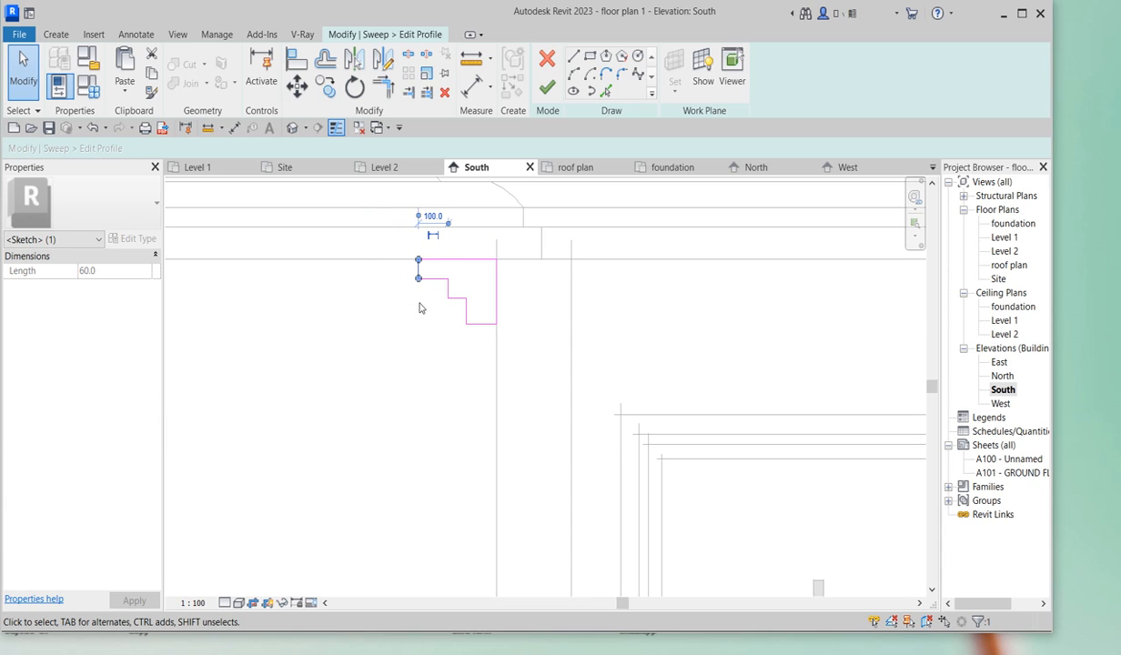
scroll(463, 343, up, 2)
click(460, 342)
Step: Sketch a small rectangular projection about 25 mm high on the lowest step's outer edge, about 25 mm above its lower corner
click(570, 55)
scroll(510, 376, up, 3)
scroll(426, 208, up, 2)
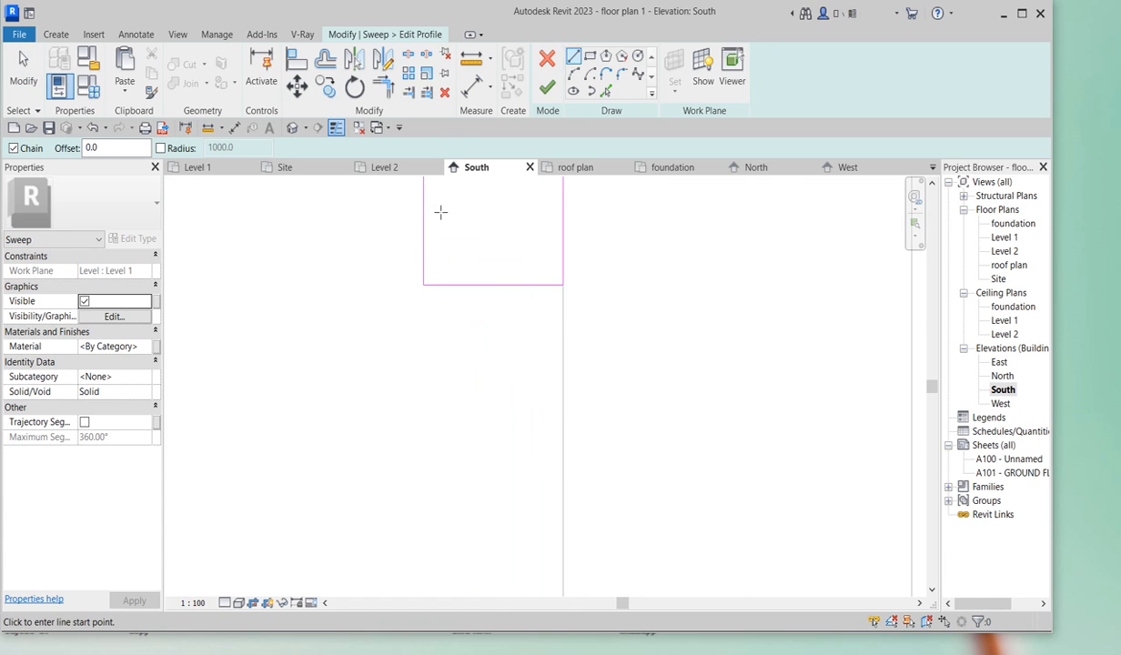
click(424, 210)
click(396, 210)
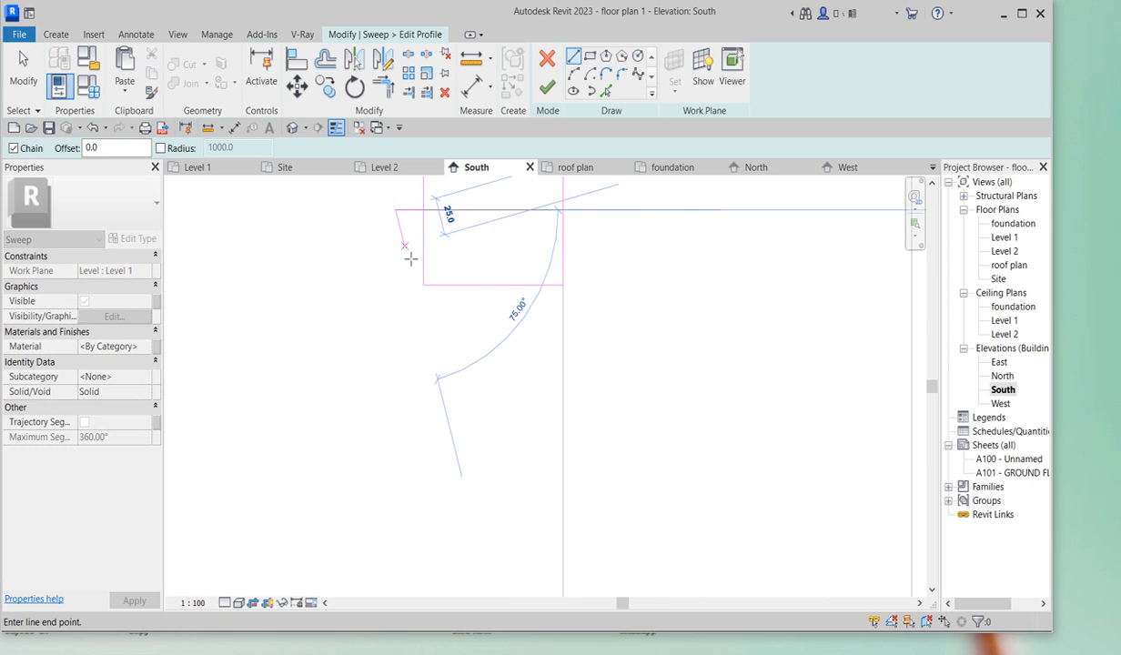
click(394, 246)
click(424, 247)
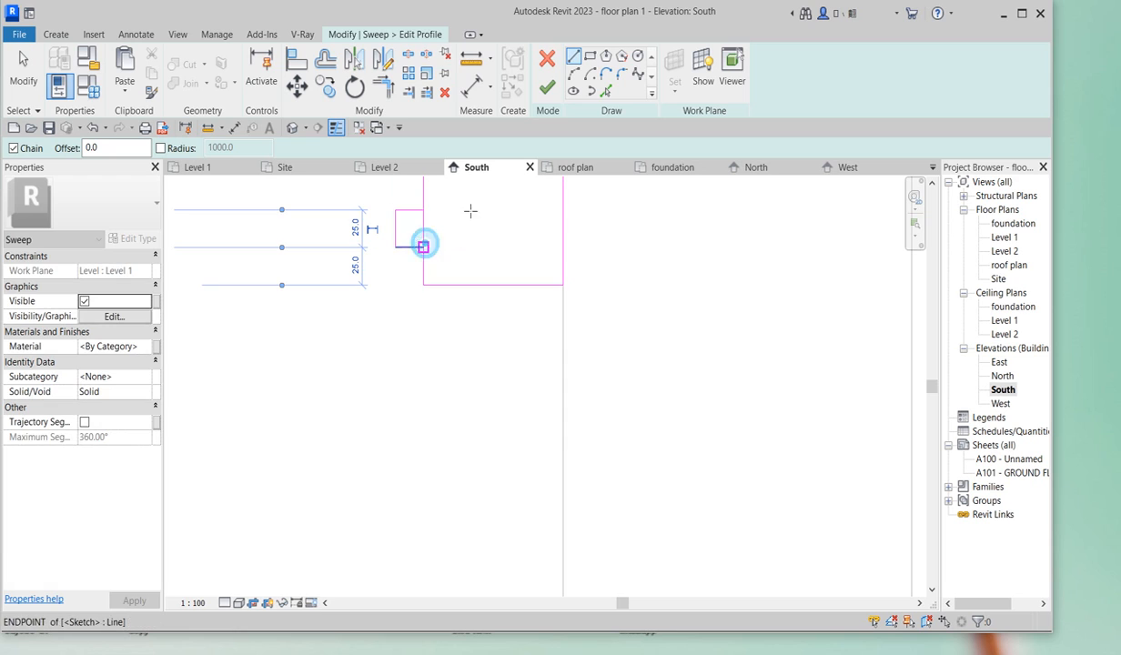
Step: Split the lowest step's outer edge and trim it to the projection's lines so the profile forms one continuous outline
click(408, 55)
click(423, 225)
click(382, 87)
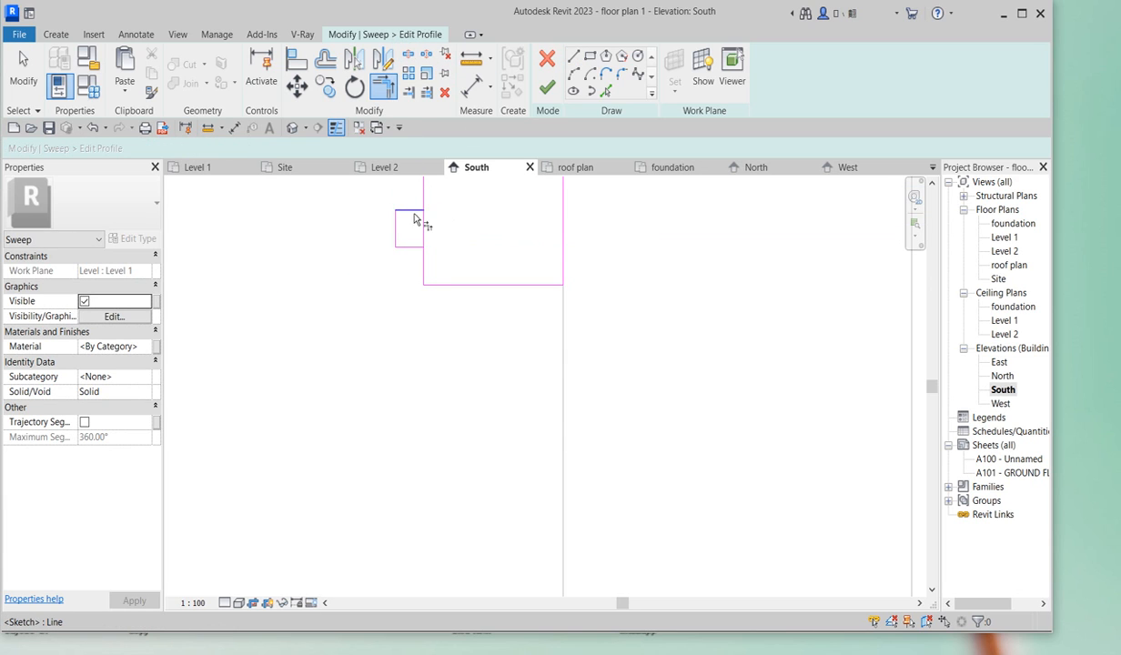
click(422, 264)
click(411, 249)
scroll(437, 304, down, 3)
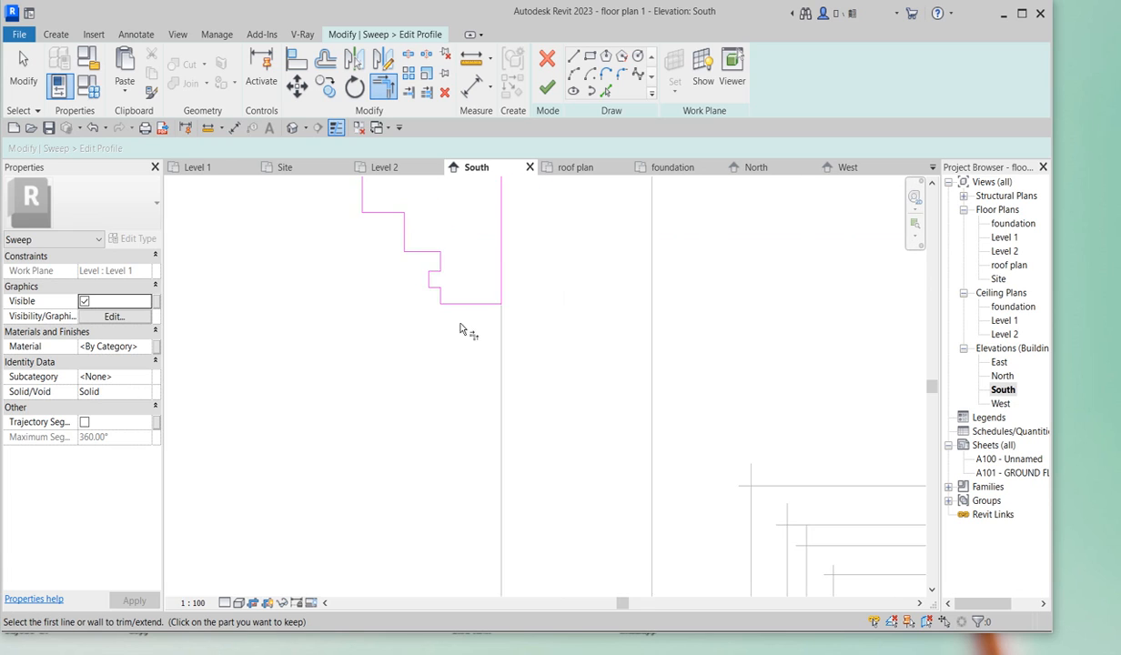
Step: Finish the edited profile and the sweep to update the left column's moulding
click(547, 91)
click(547, 91)
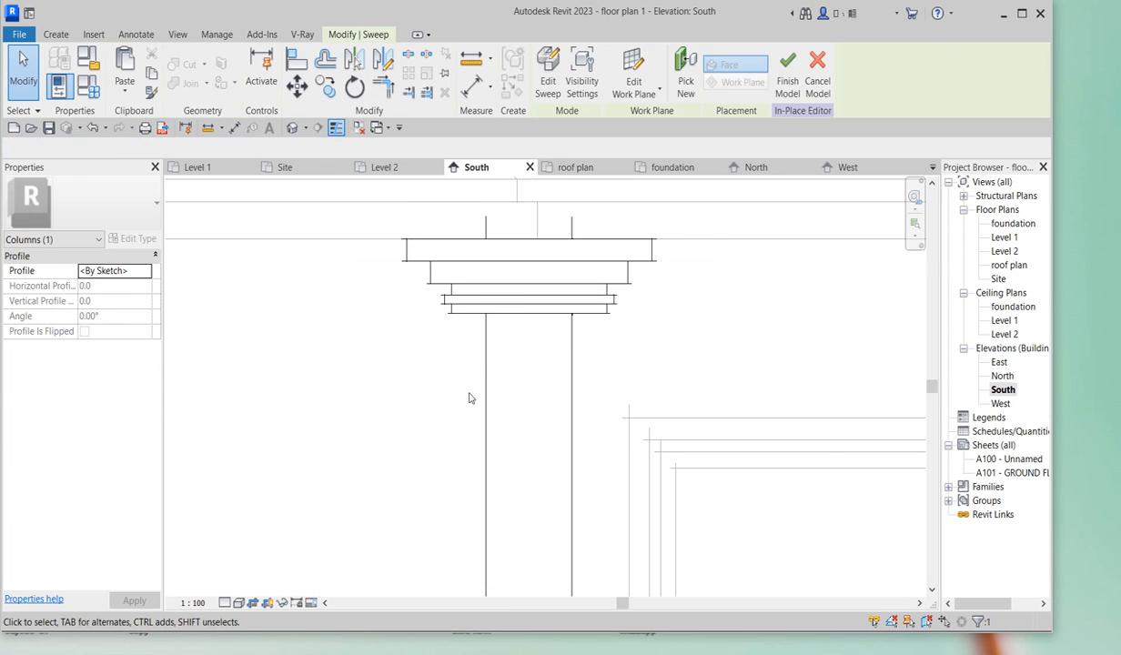
scroll(469, 397, down, 3)
click(738, 369)
scroll(516, 324, down, 3)
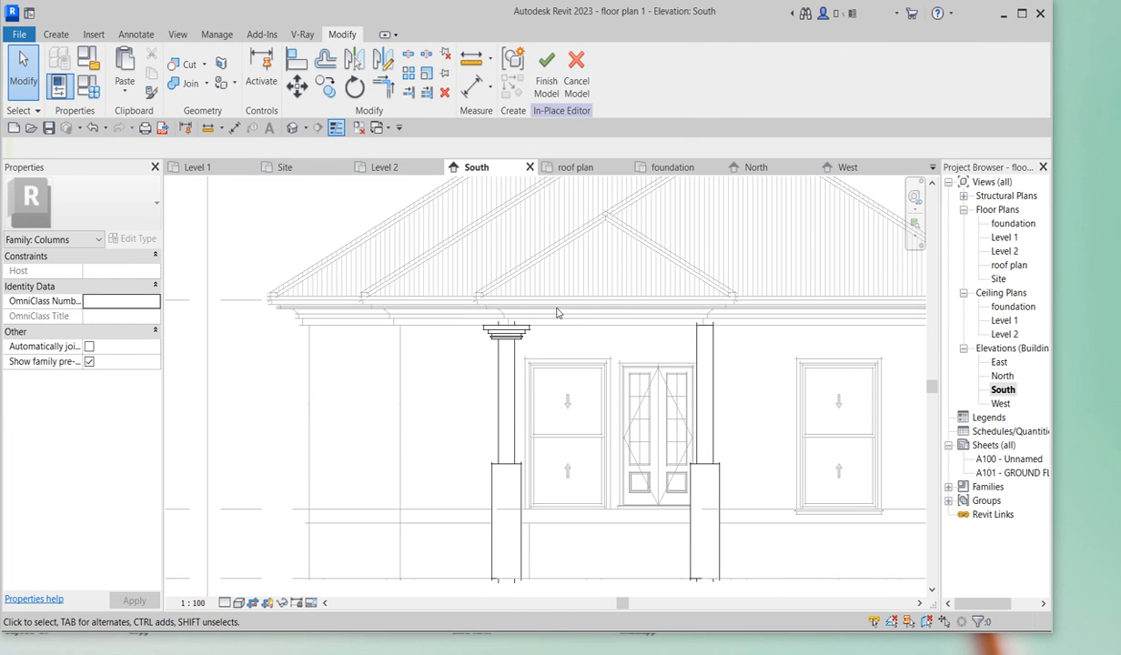
Step: Mirror a copy of the left column's moulding to the right column about a vertical axis drawn through the porch gable's peak
scroll(557, 313, up, 2)
click(507, 344)
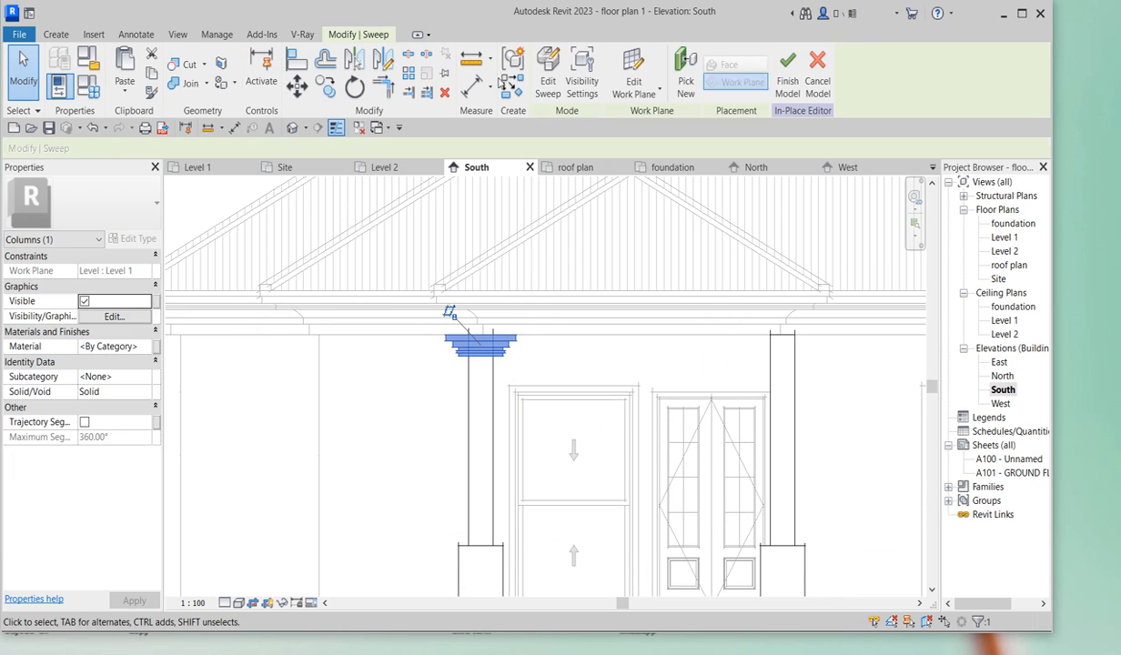
click(383, 59)
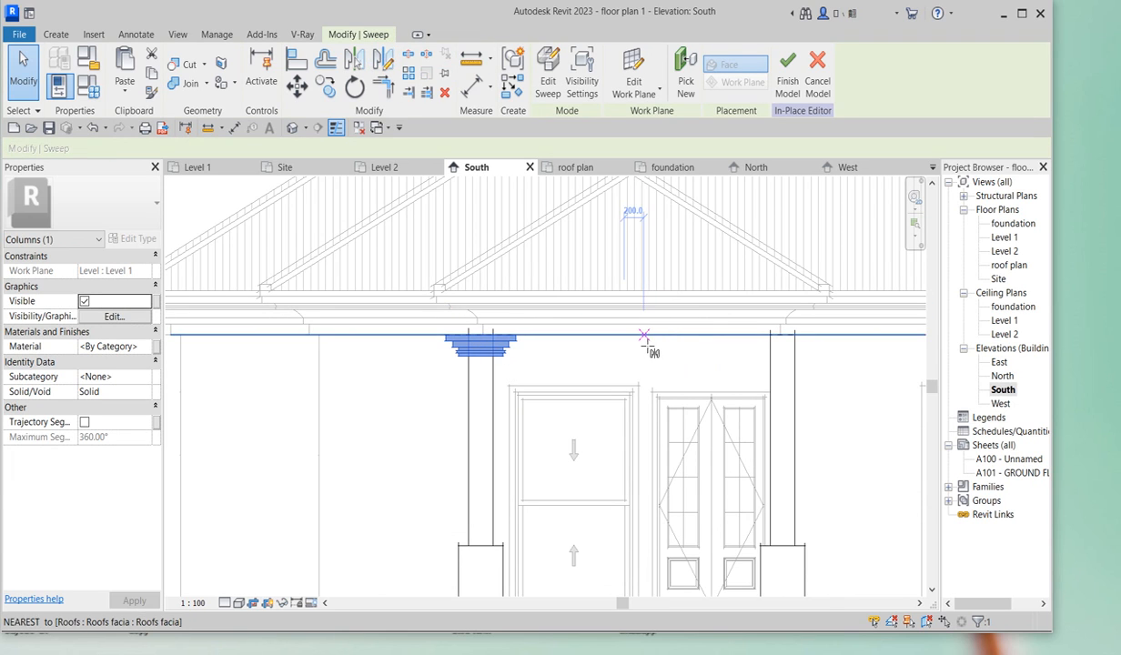
click(640, 274)
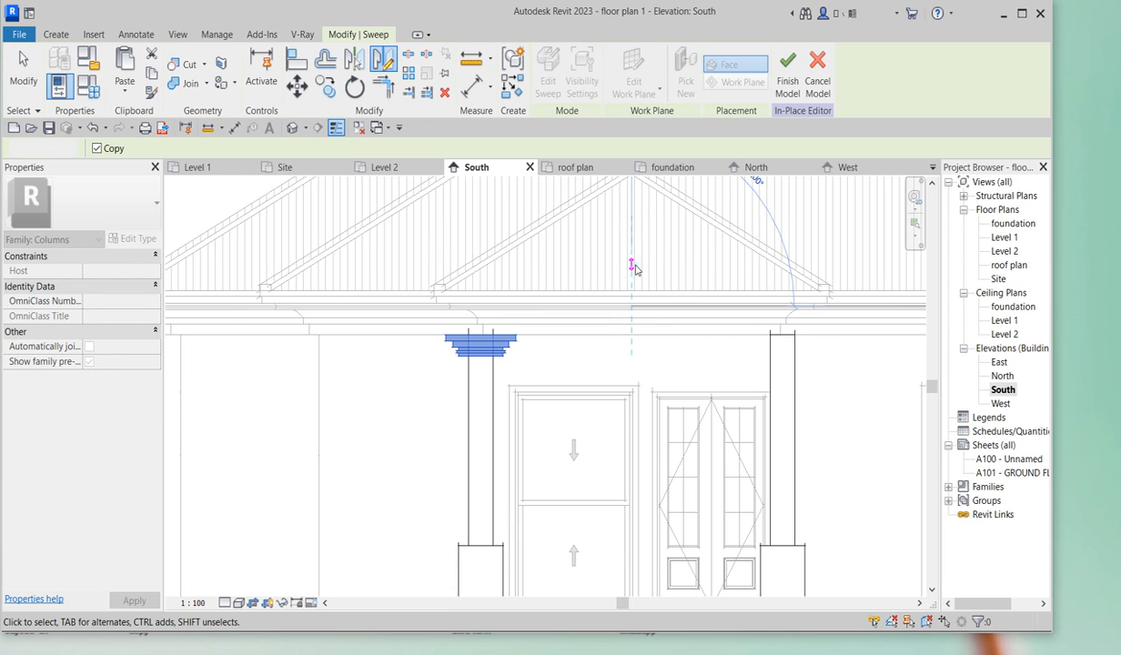
click(697, 351)
scroll(699, 353, down, 5)
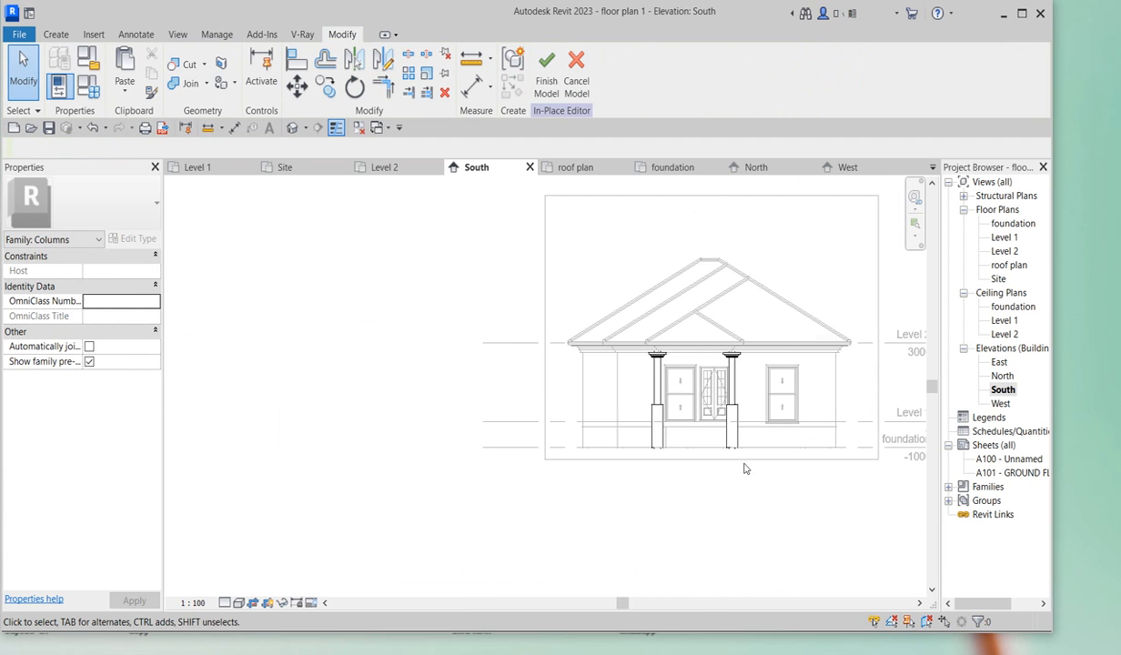
Step: Select all solids of both porch columns and duplicate the Roofing, Tile material with its assets as "column materials" for them
scroll(728, 457, up, 3)
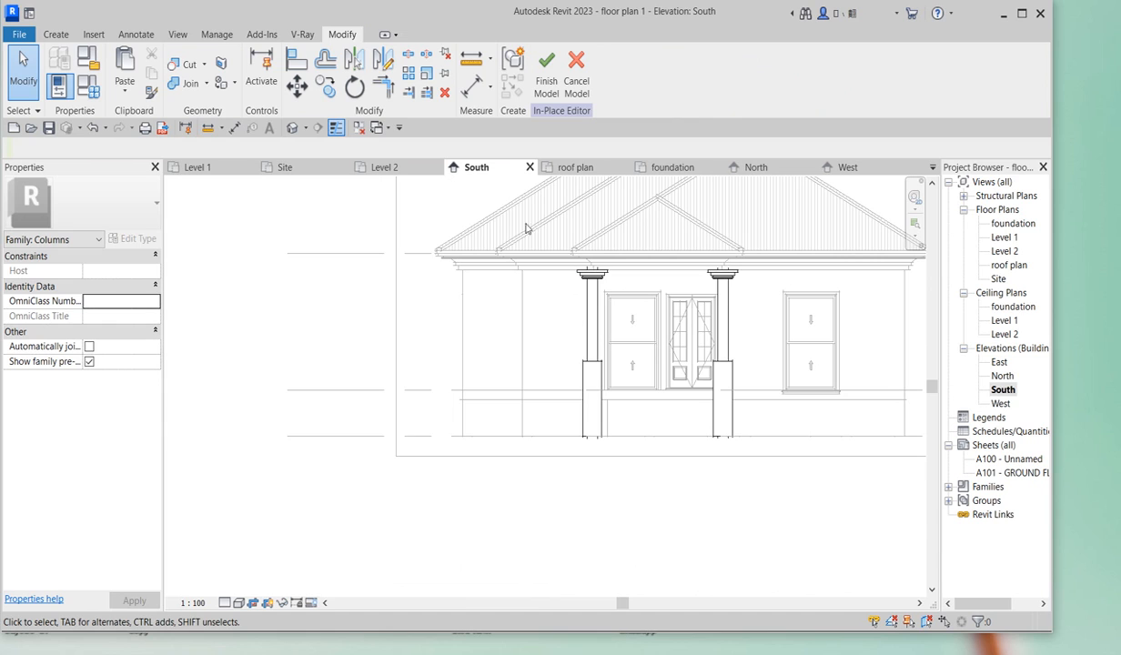
drag(507, 210, 763, 496)
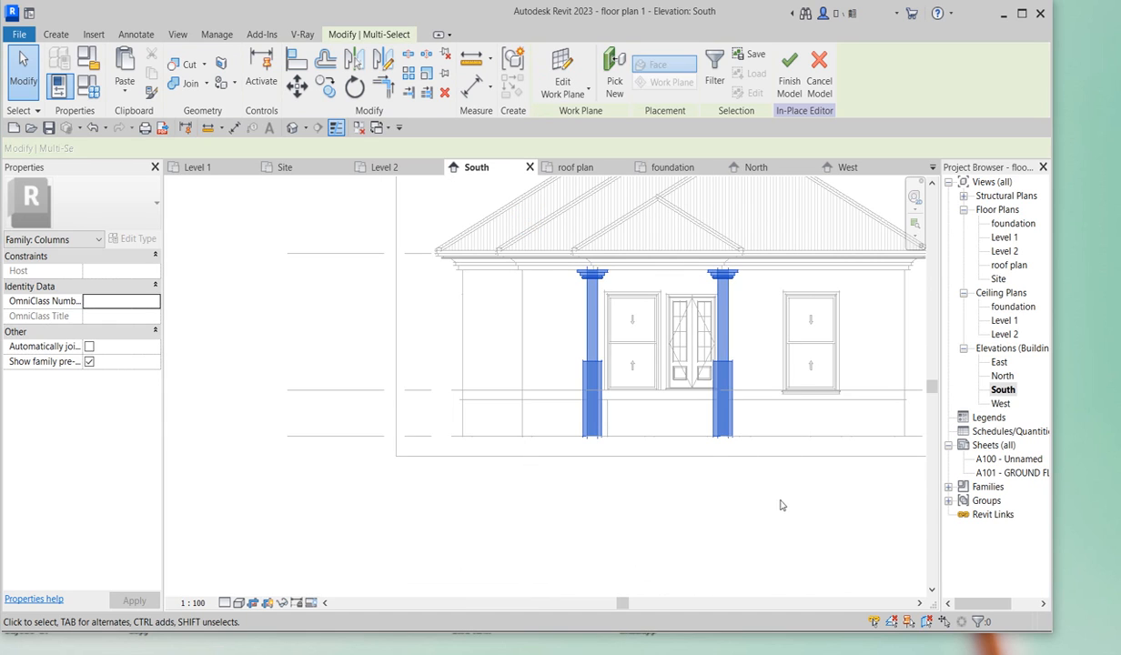
click(147, 347)
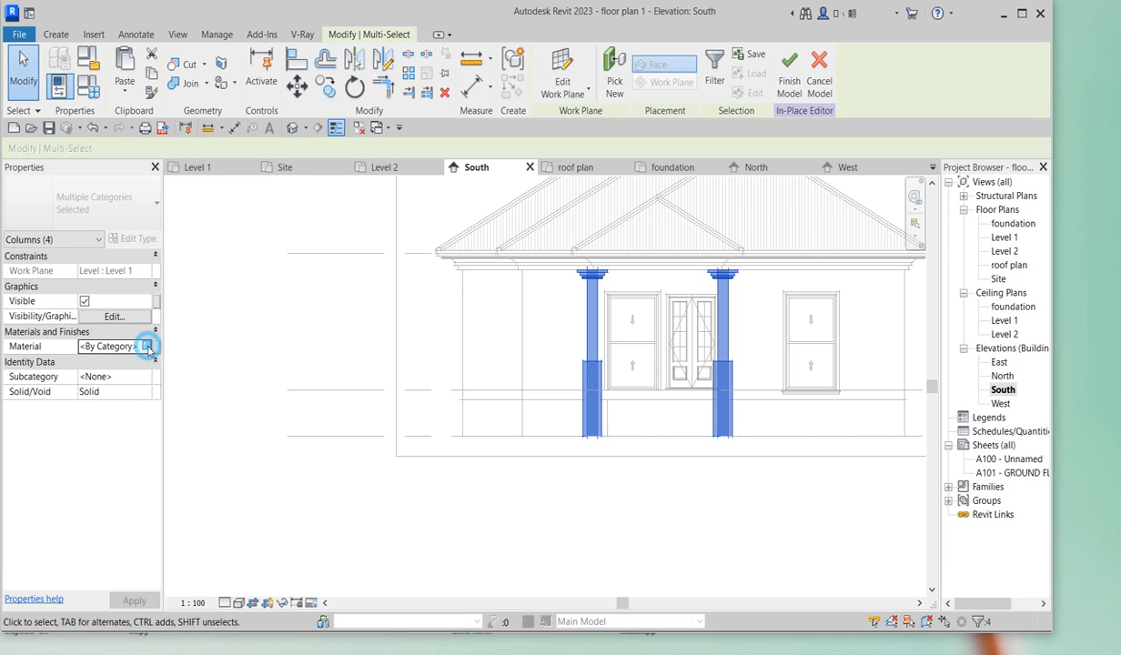
click(147, 347)
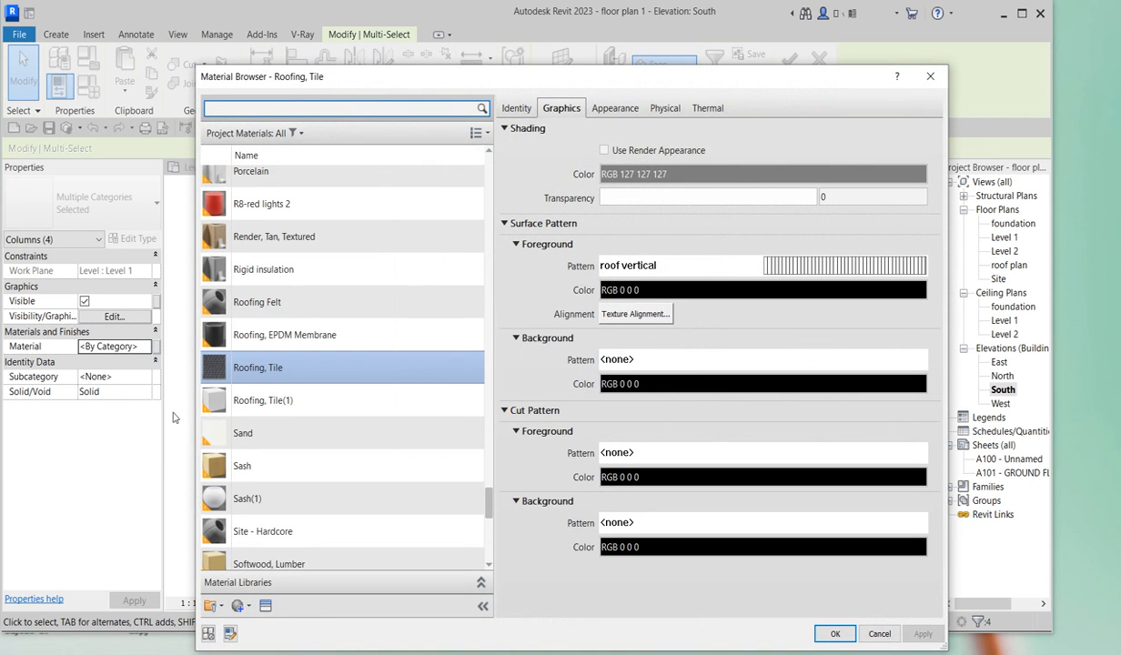
click(338, 370)
right_click(337, 370)
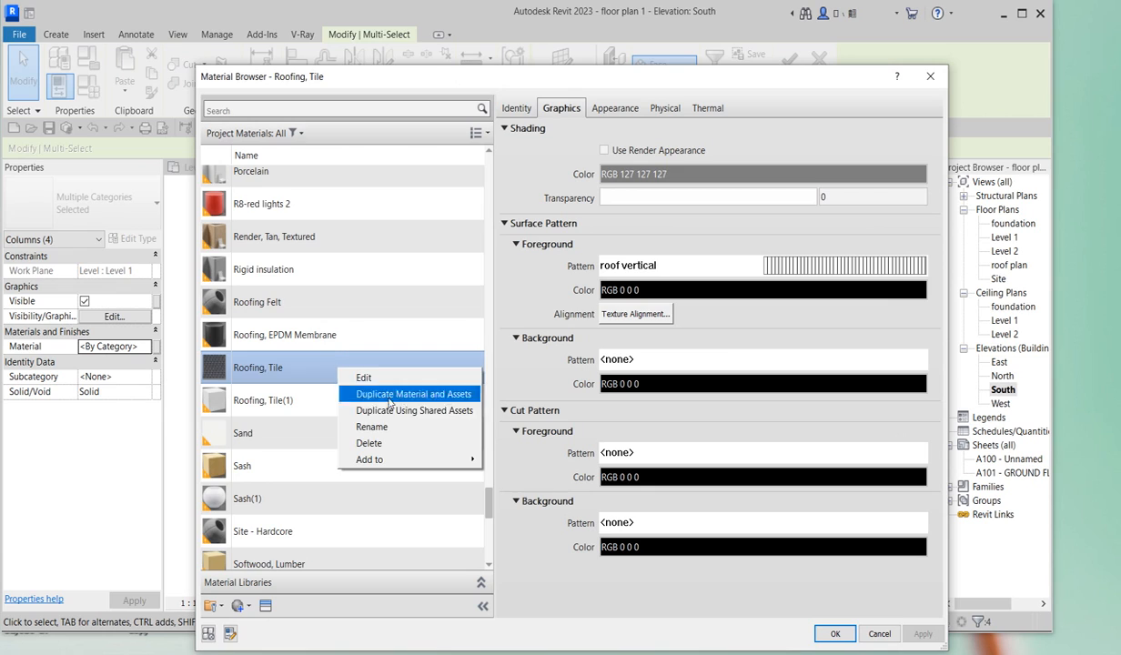
click(368, 394)
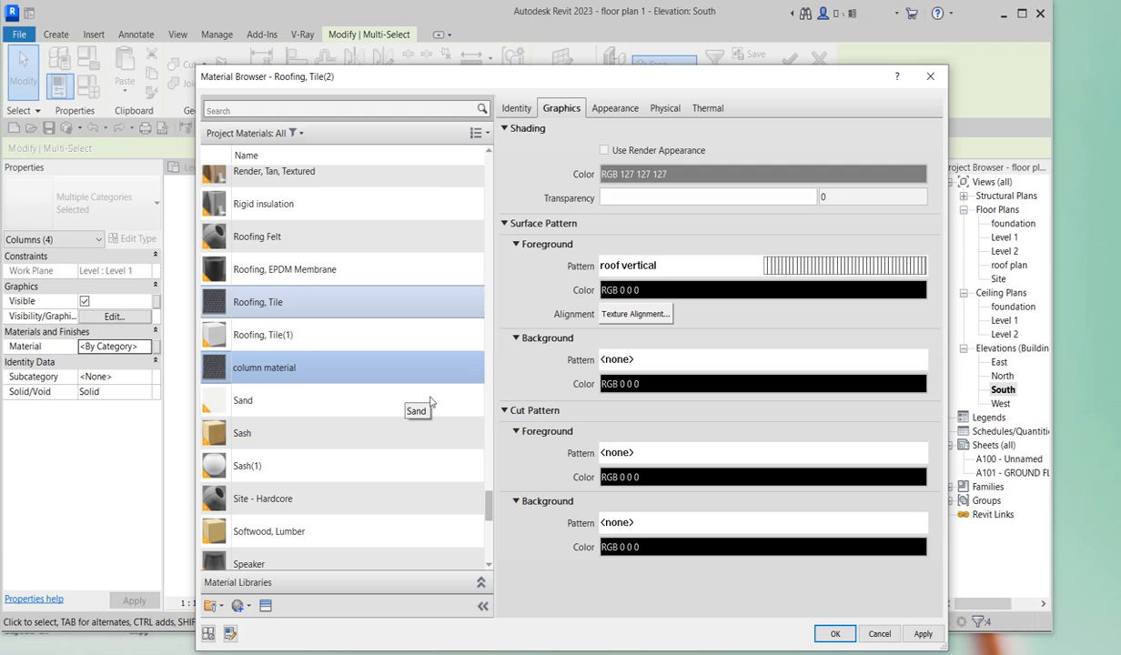
Step: Use the render appearance for the new material's shading, replace its appearance asset with ABS (White), and assign it to the columns
click(604, 151)
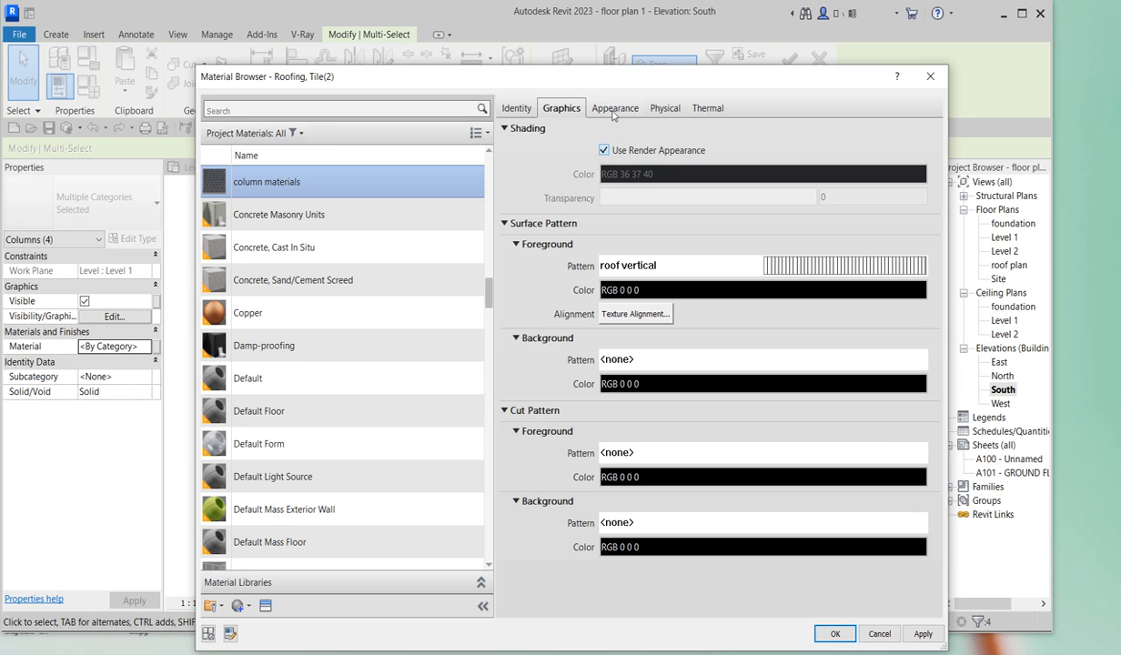
click(608, 111)
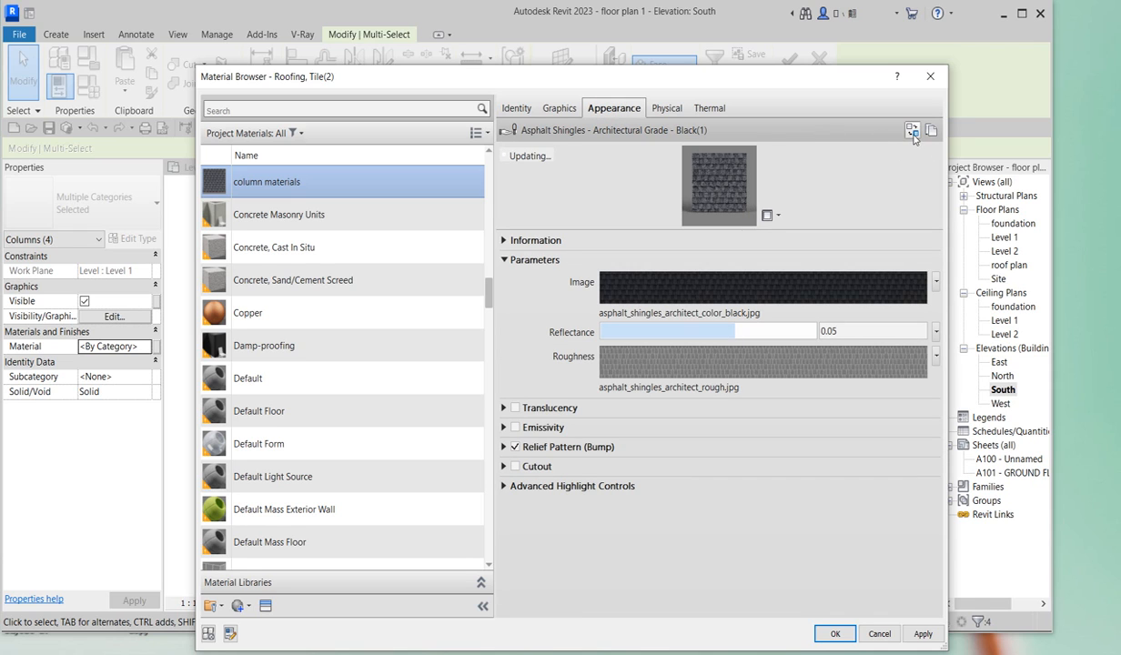
click(912, 130)
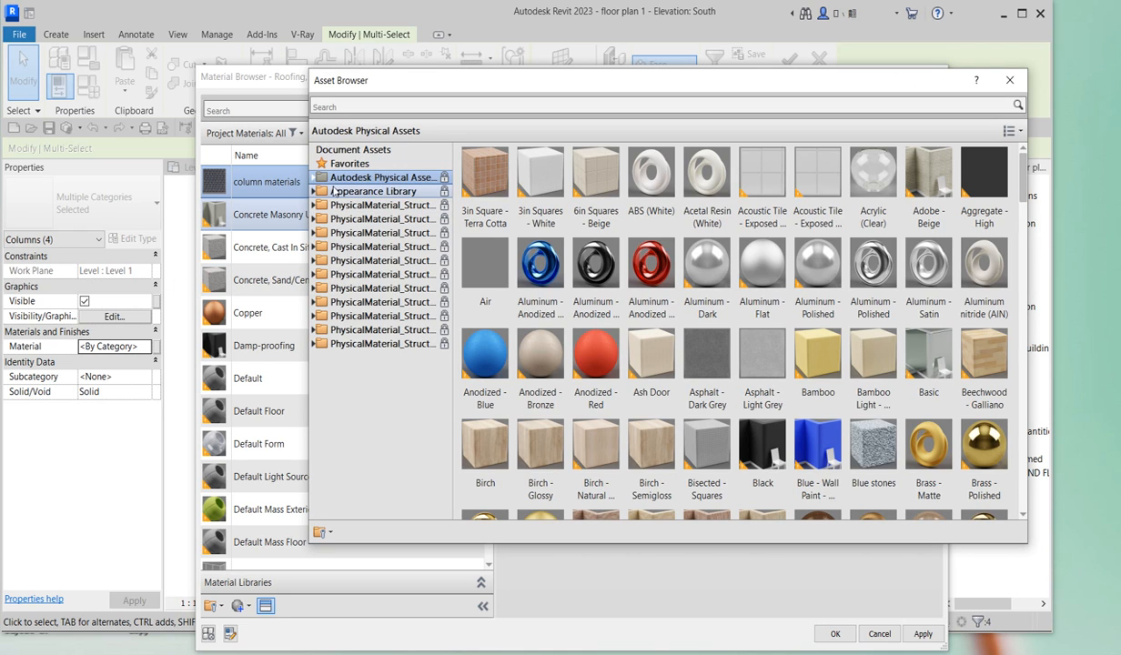
click(319, 178)
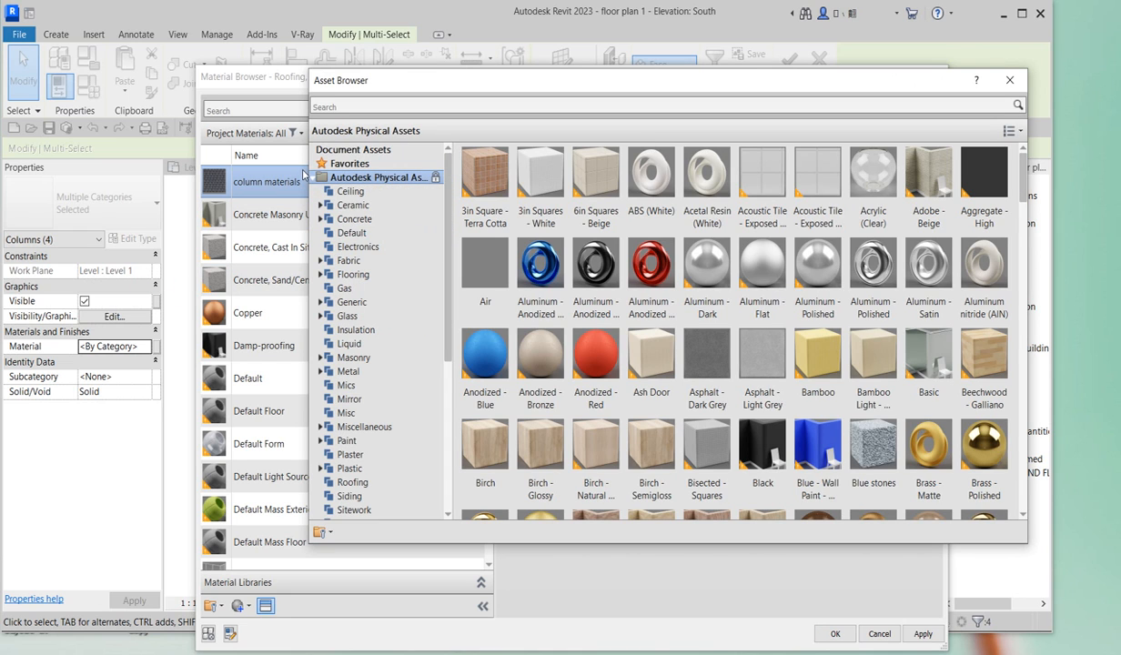
click(315, 179)
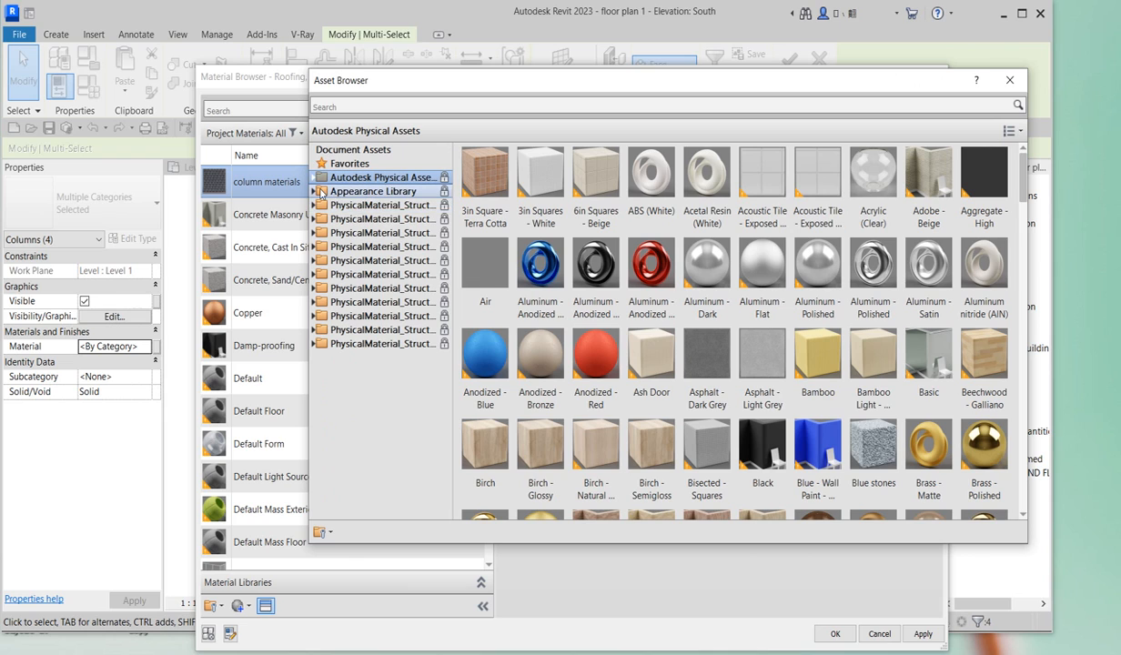
click(314, 192)
scroll(368, 305, down, 2)
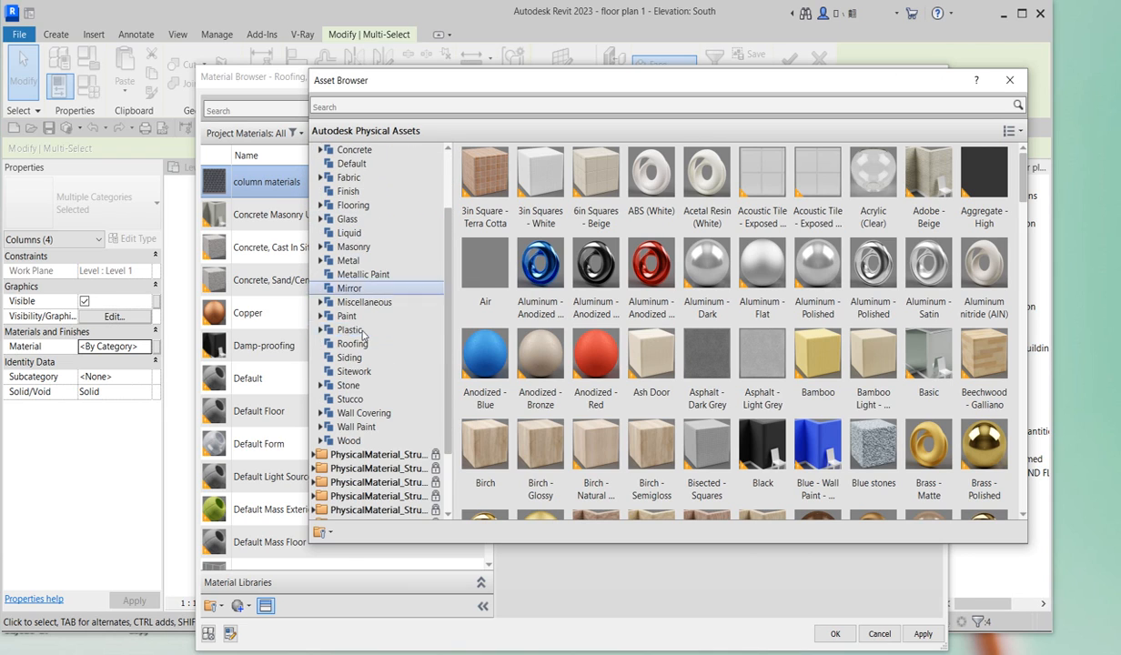
scroll(367, 312, up, 2)
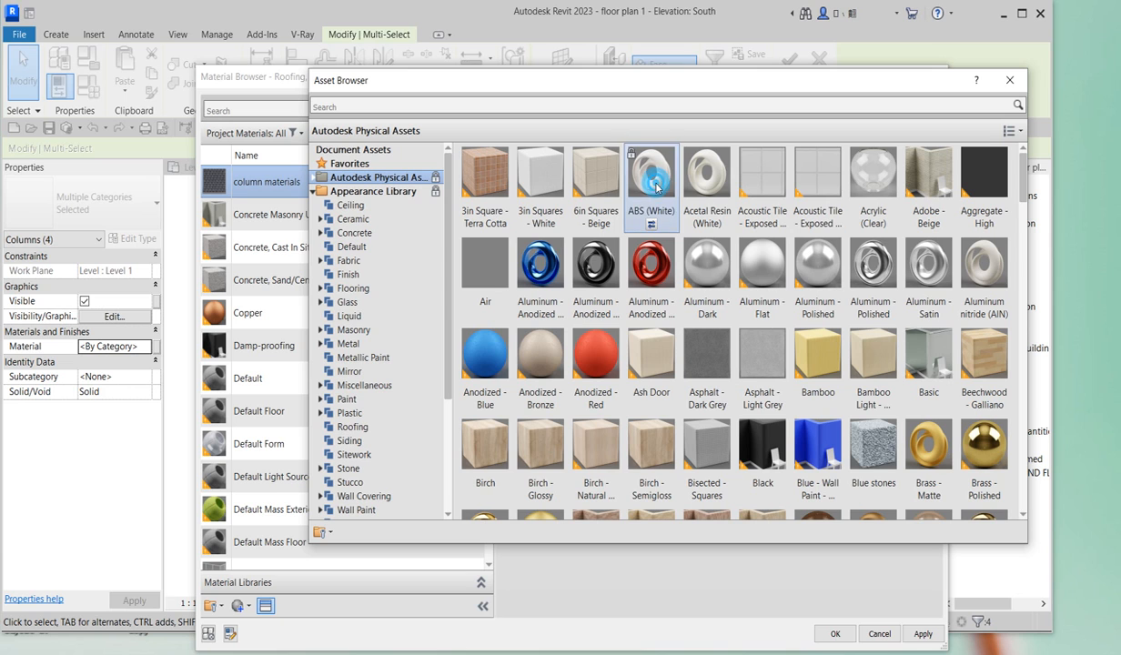
click(1010, 81)
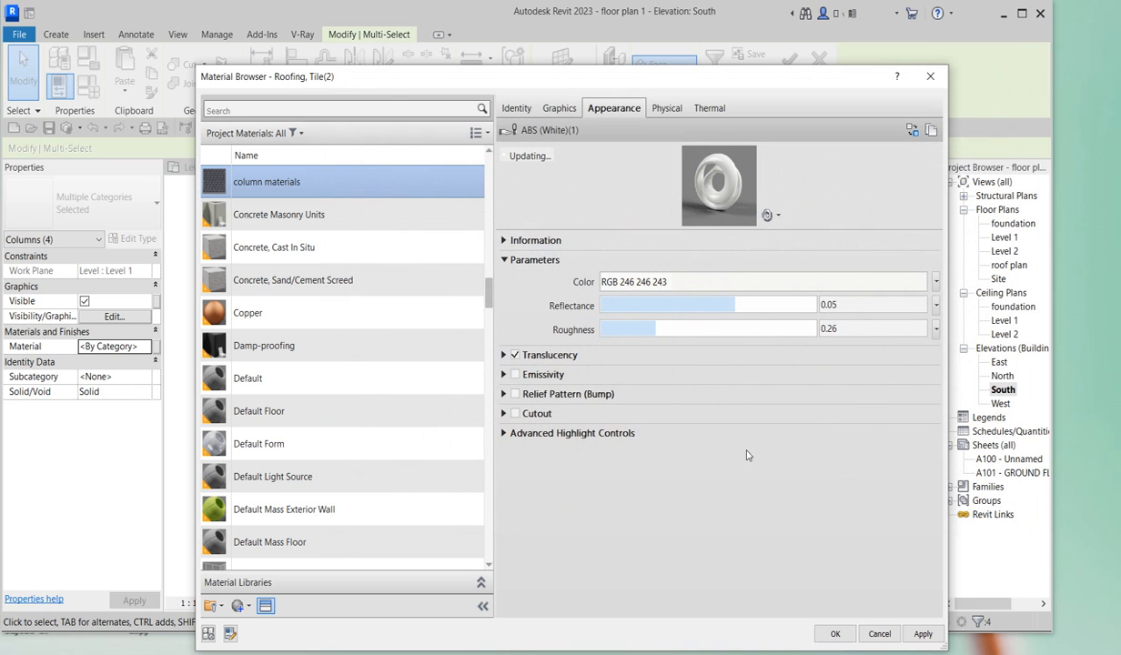
click(834, 634)
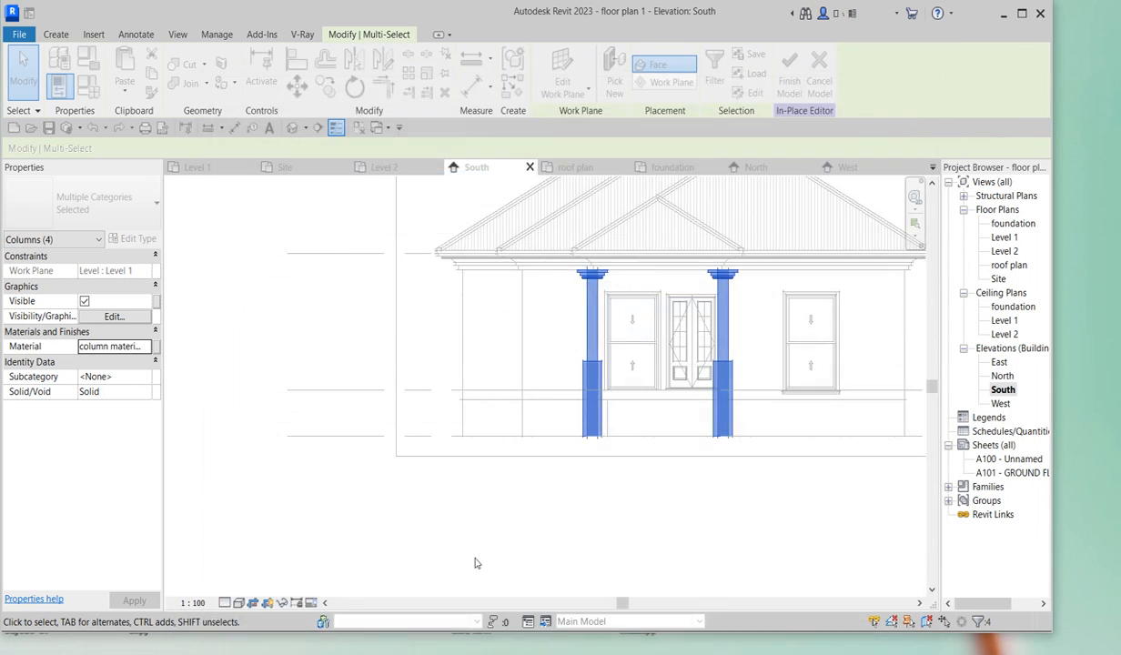
Step: Set the foreground surface pattern of the column bases' material to <No pattern>
click(704, 514)
scroll(589, 420, up, 2)
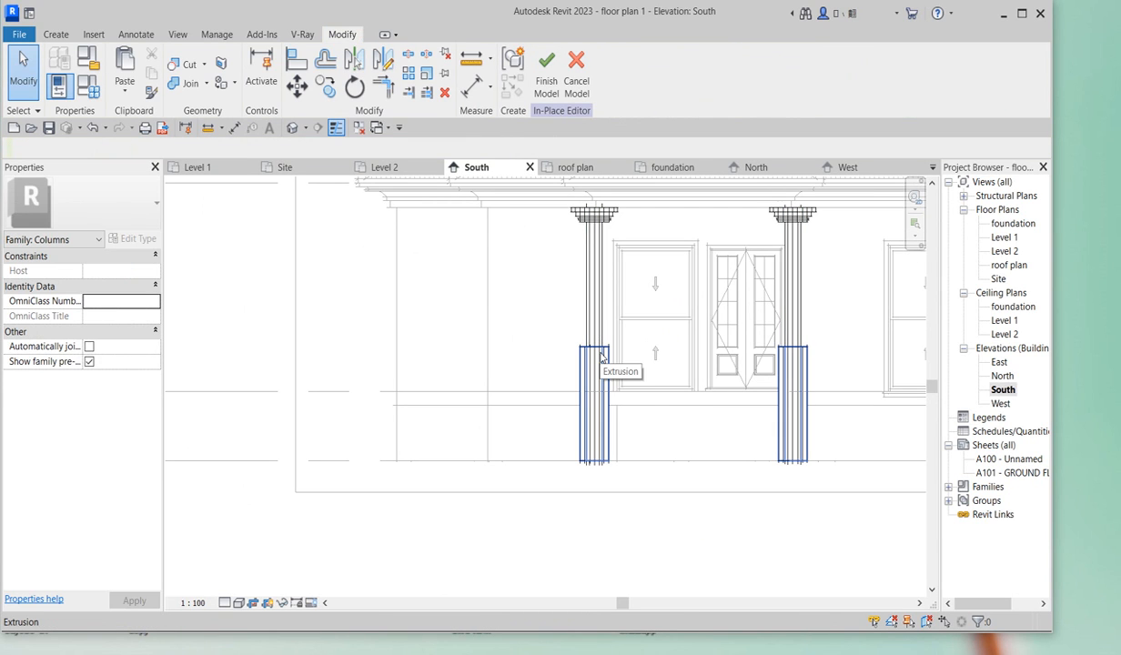
click(601, 358)
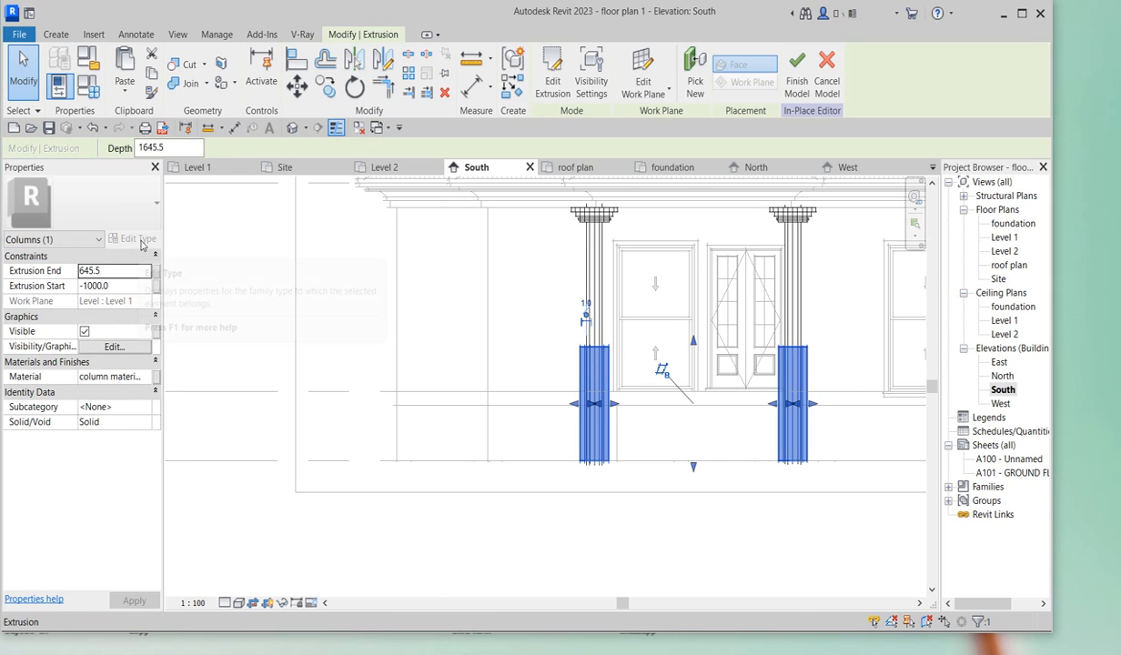
click(147, 376)
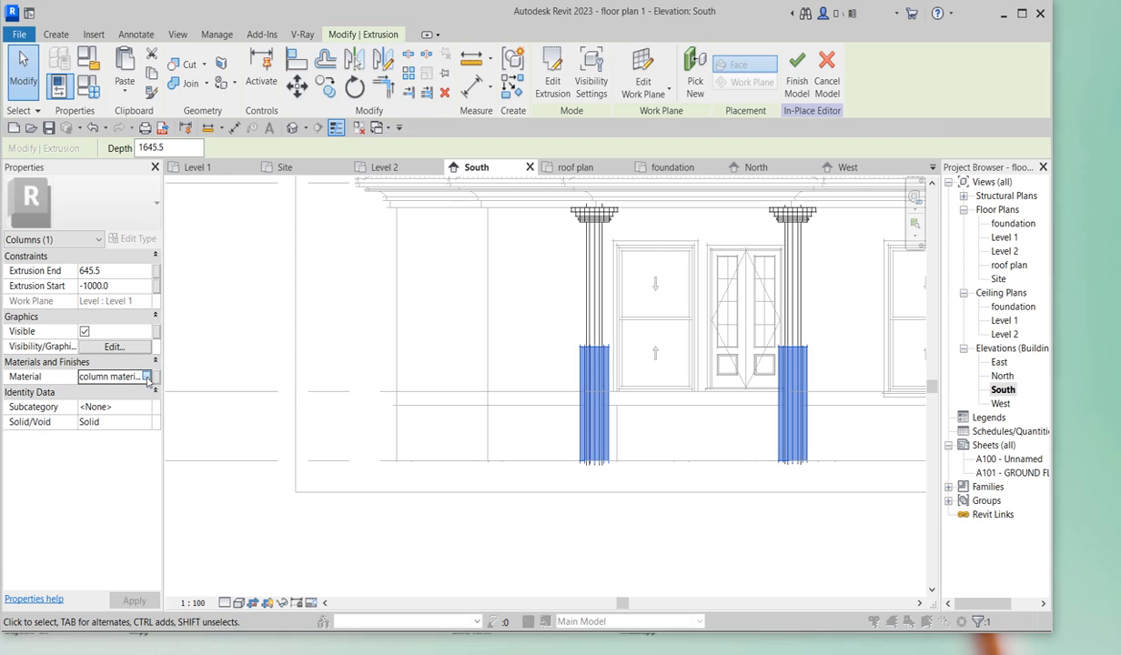
click(146, 377)
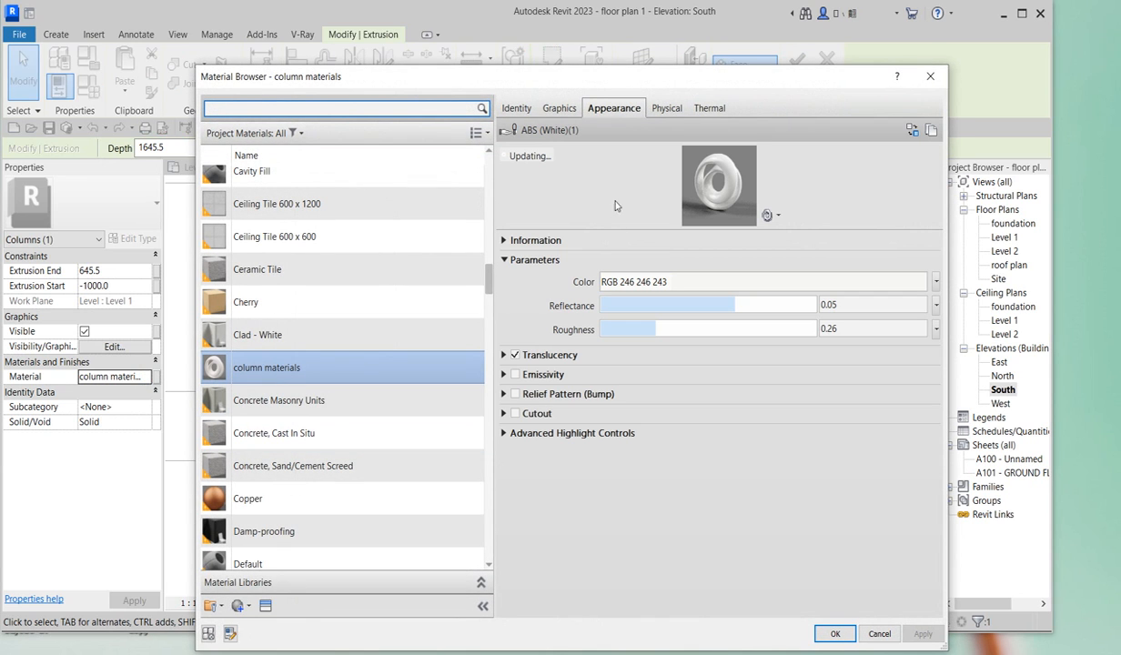
click(561, 109)
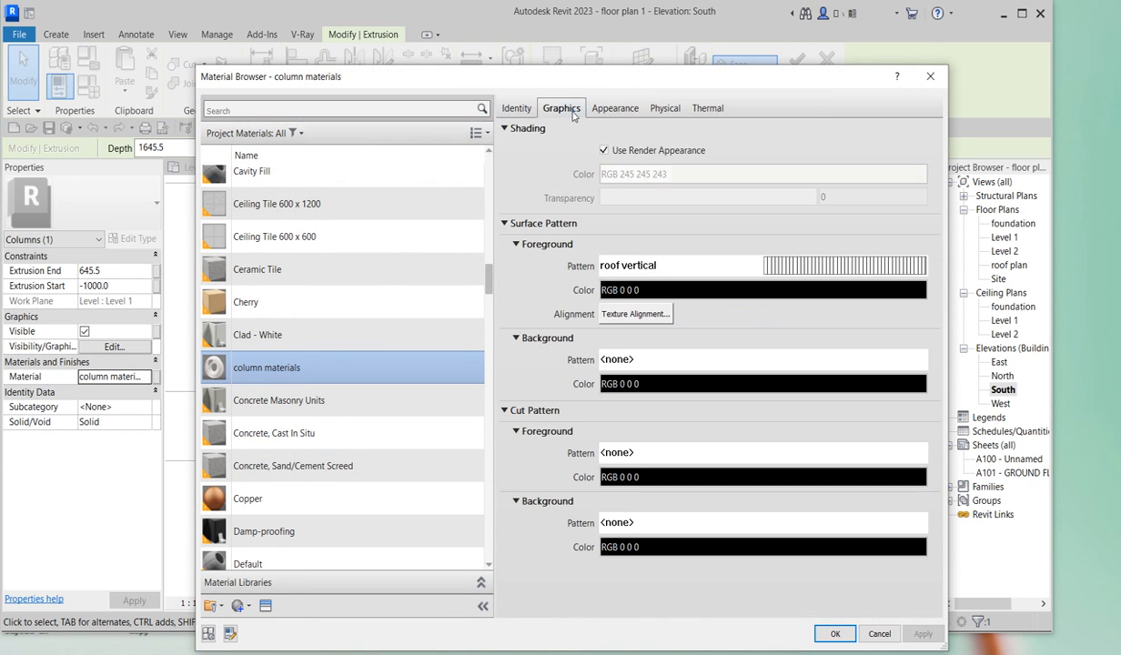
click(800, 265)
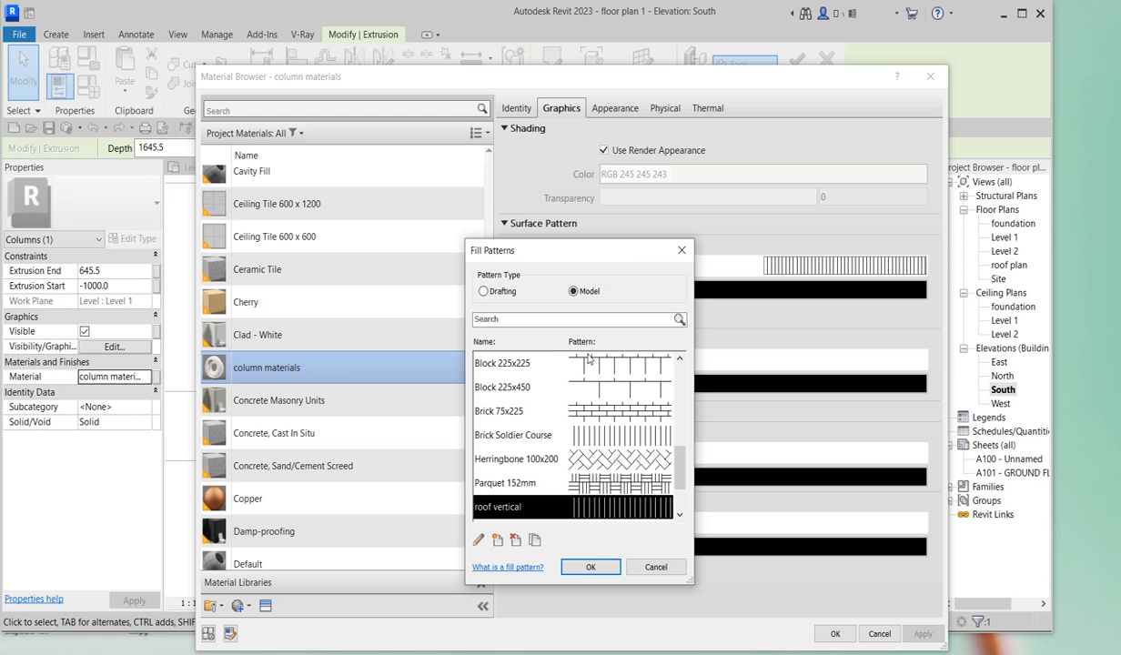
drag(679, 478, 556, 371)
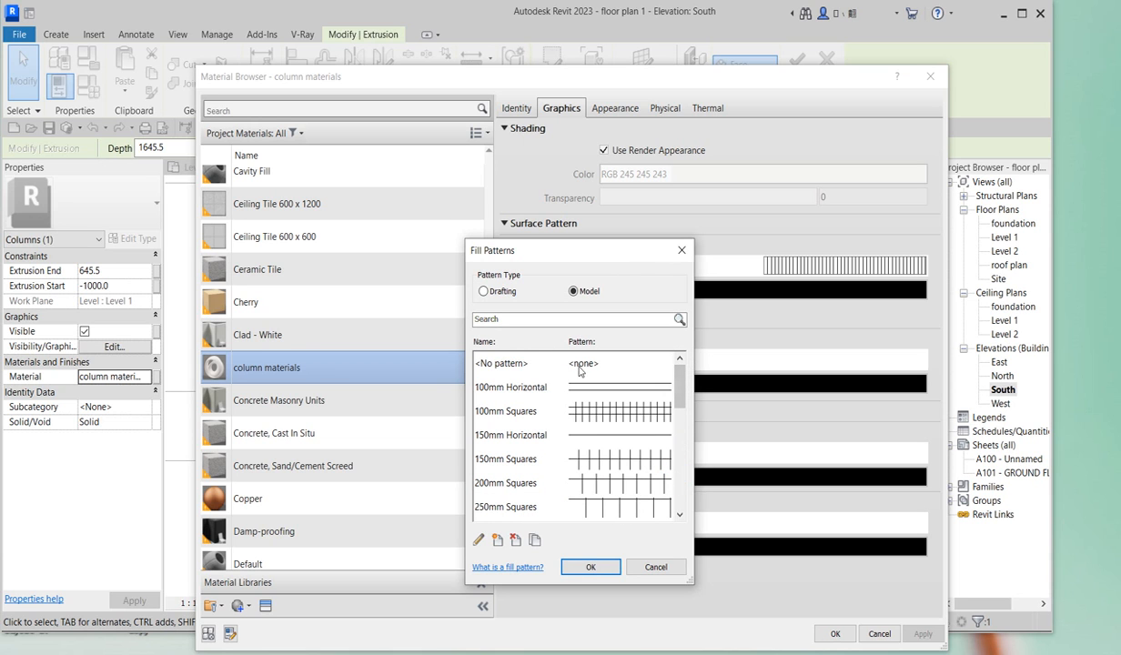
click(579, 366)
click(589, 566)
click(834, 634)
click(641, 546)
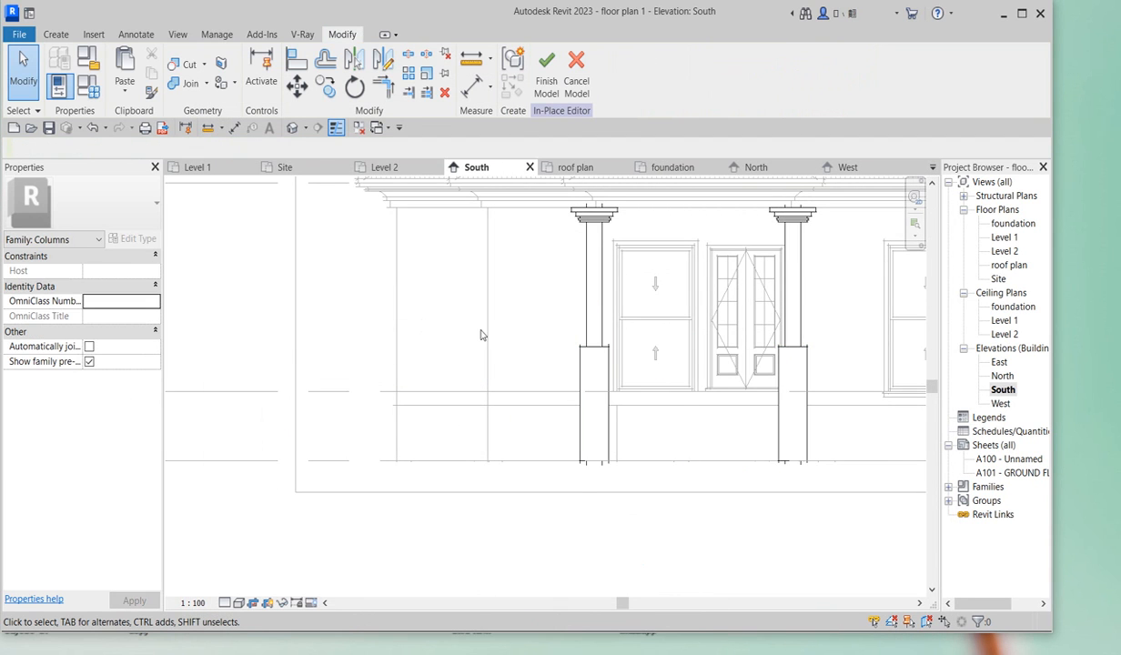
Step: Examine the finished columns and their top mouldings in the elevation and in the 3D view from a lower angle
scroll(535, 363, down, 2)
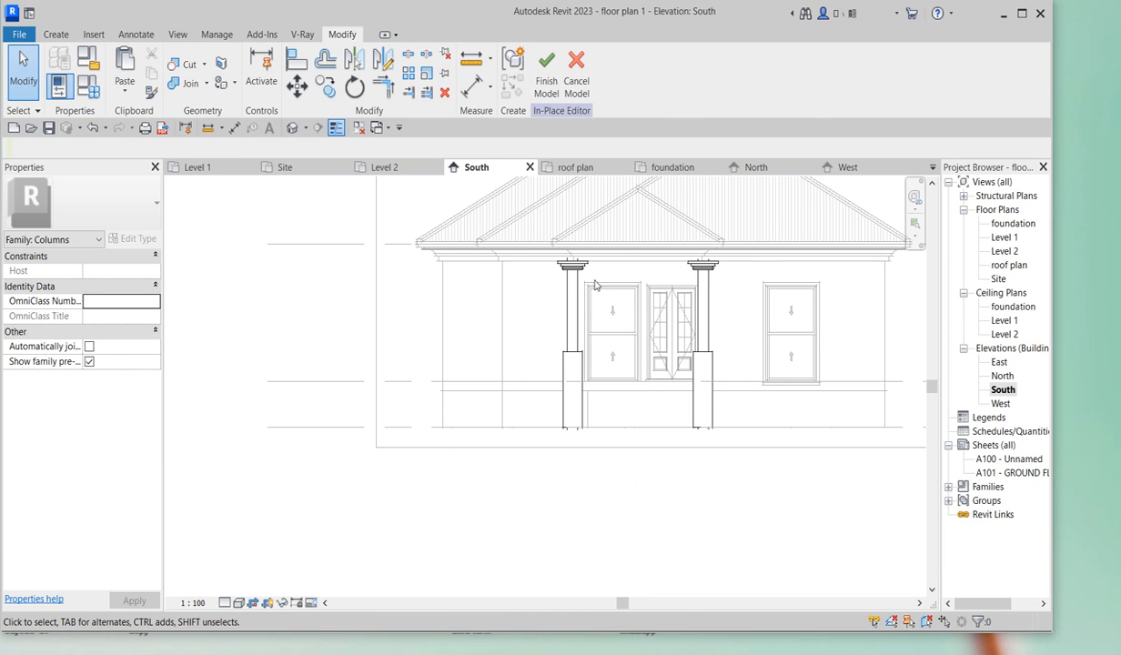
scroll(568, 480, down, 1)
scroll(583, 230, up, 1)
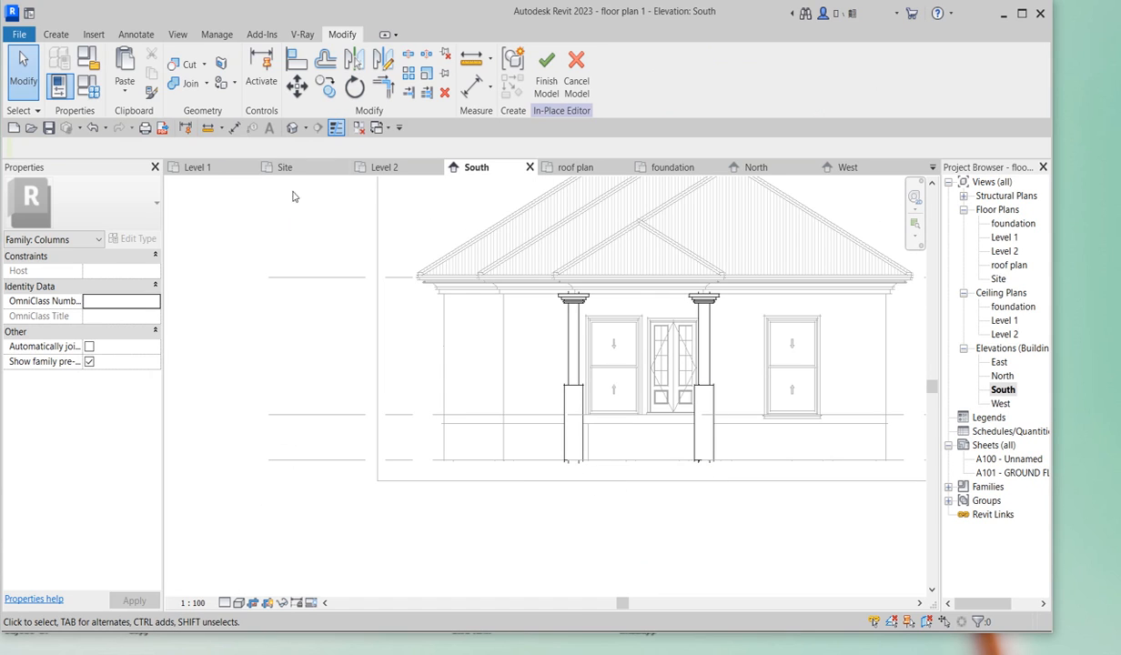
click(292, 127)
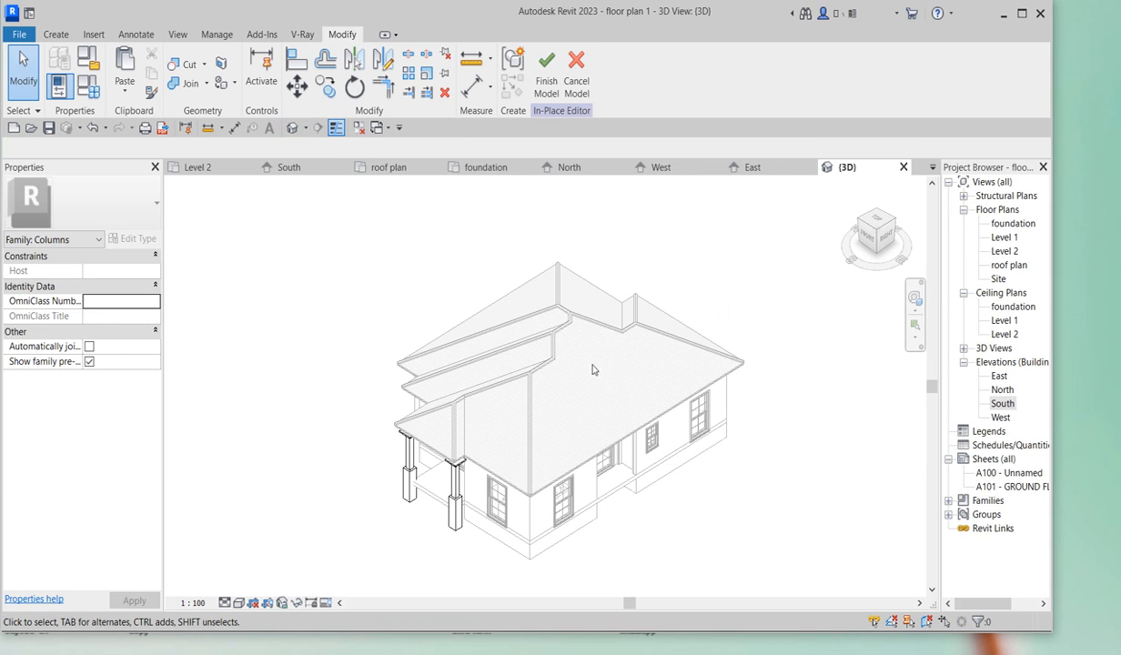
scroll(446, 538, up, 5)
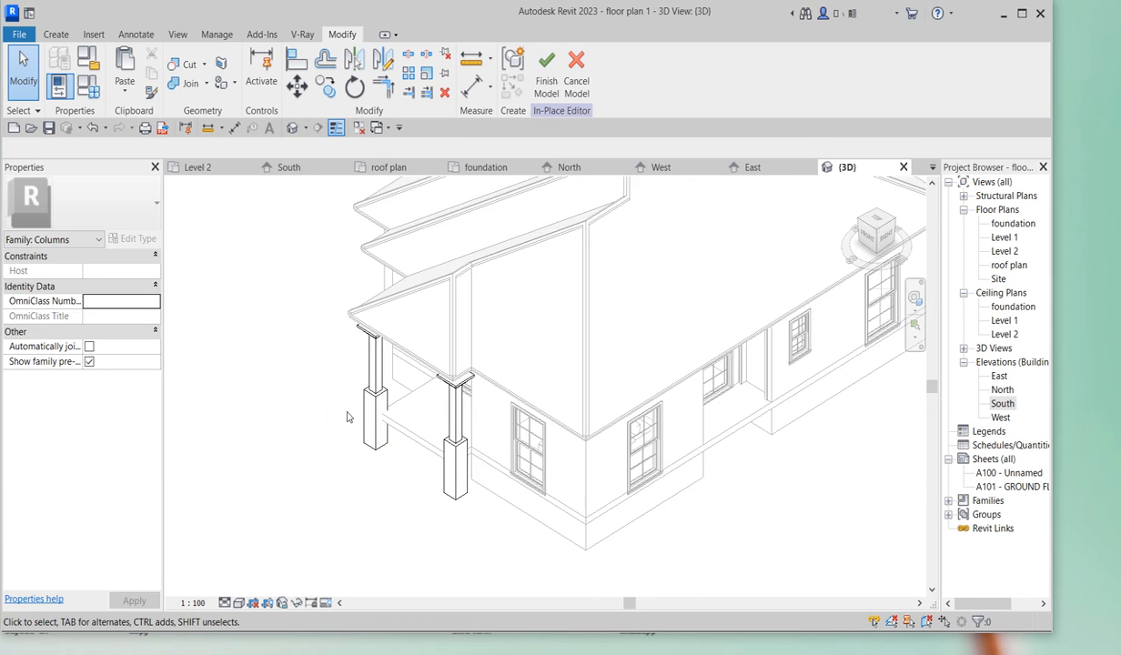
scroll(445, 315, down, 2)
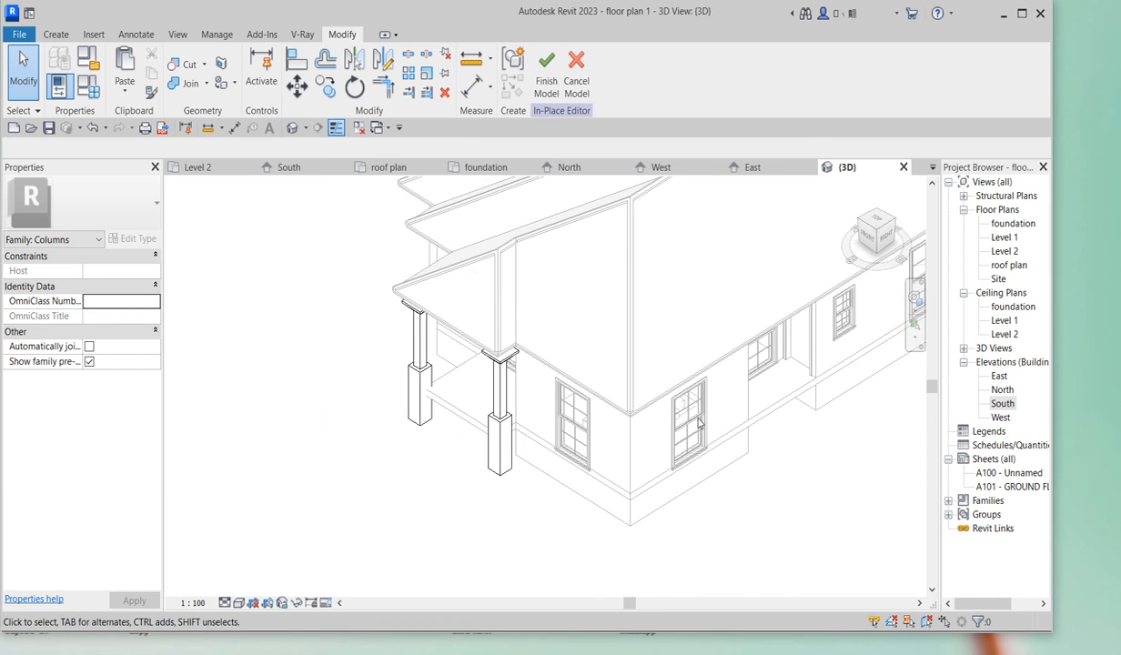
click(881, 235)
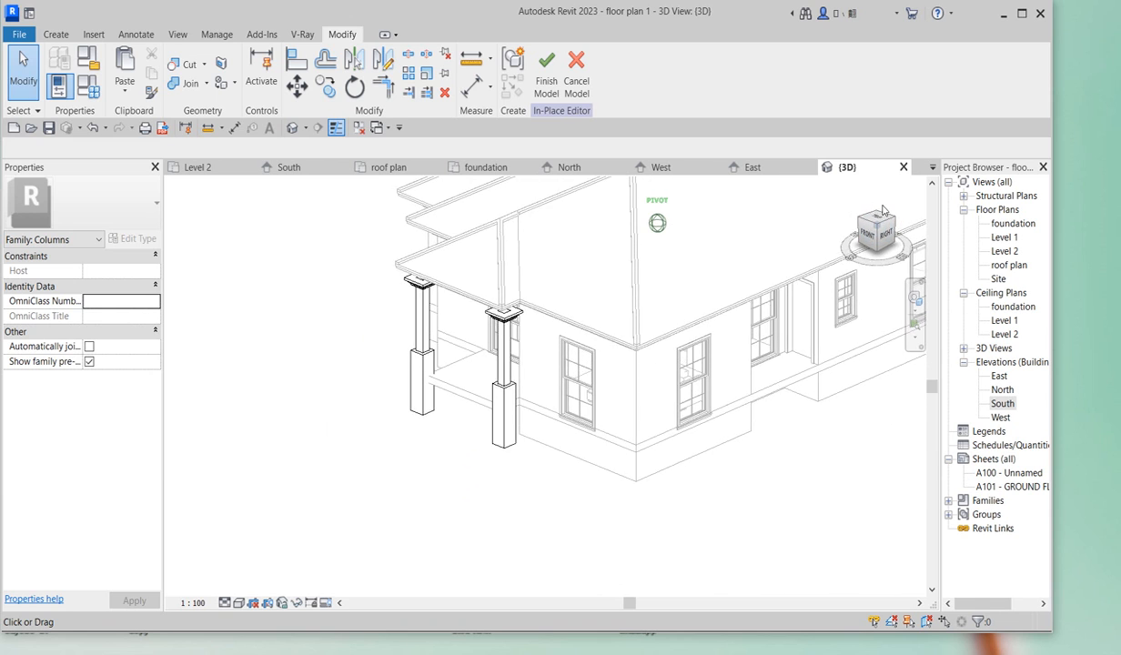
scroll(596, 494, up, 4)
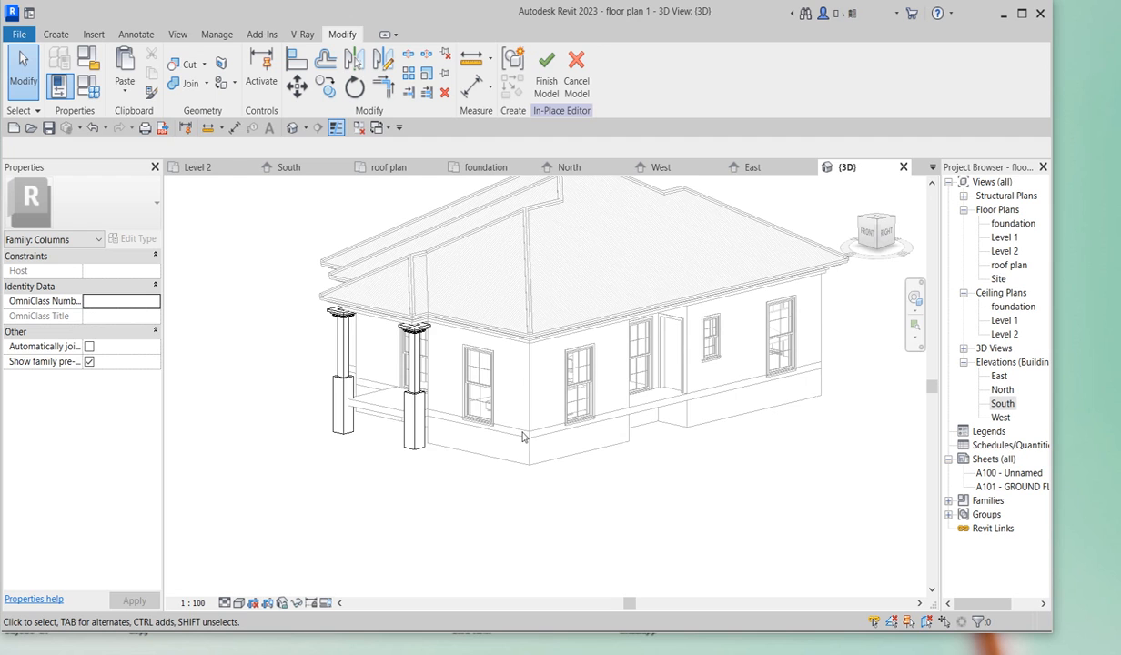
scroll(555, 462, down, 3)
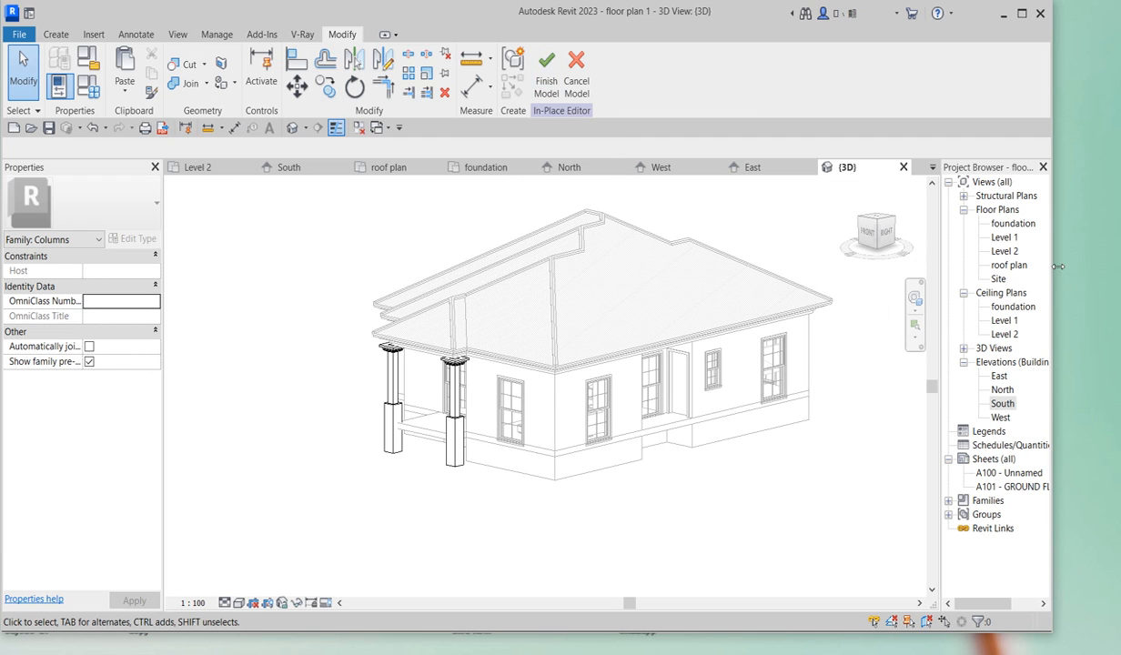
Step: Return to the South elevation and finish the in-place column model
double_click(1012, 239)
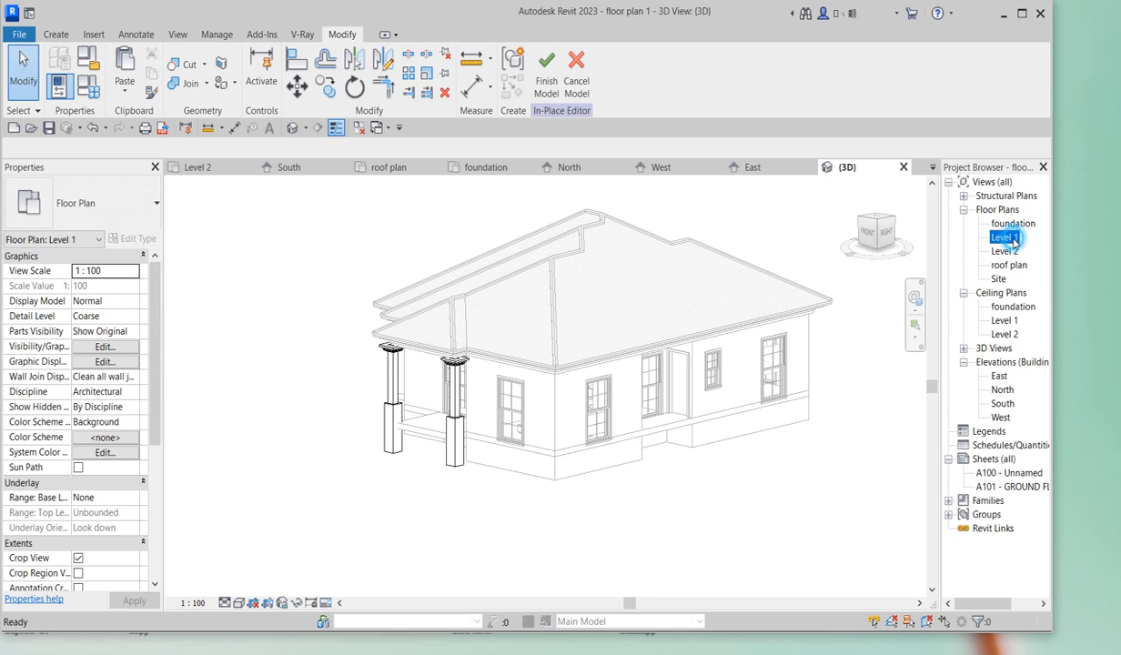
double_click(1003, 403)
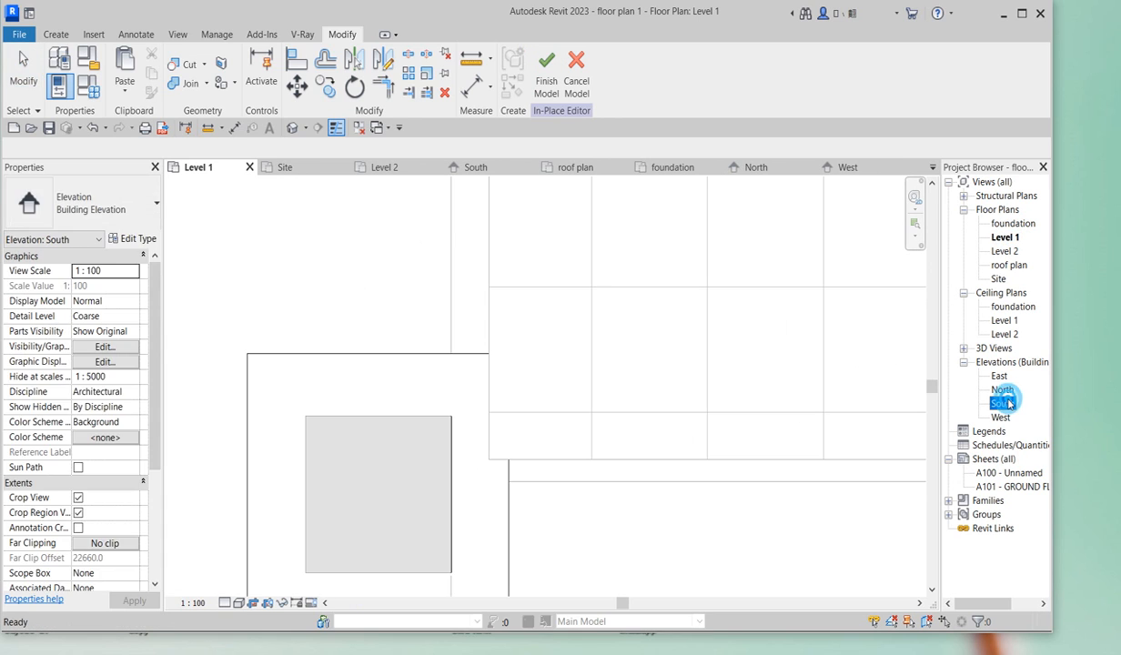
scroll(386, 470, down, 3)
scroll(674, 437, up, 2)
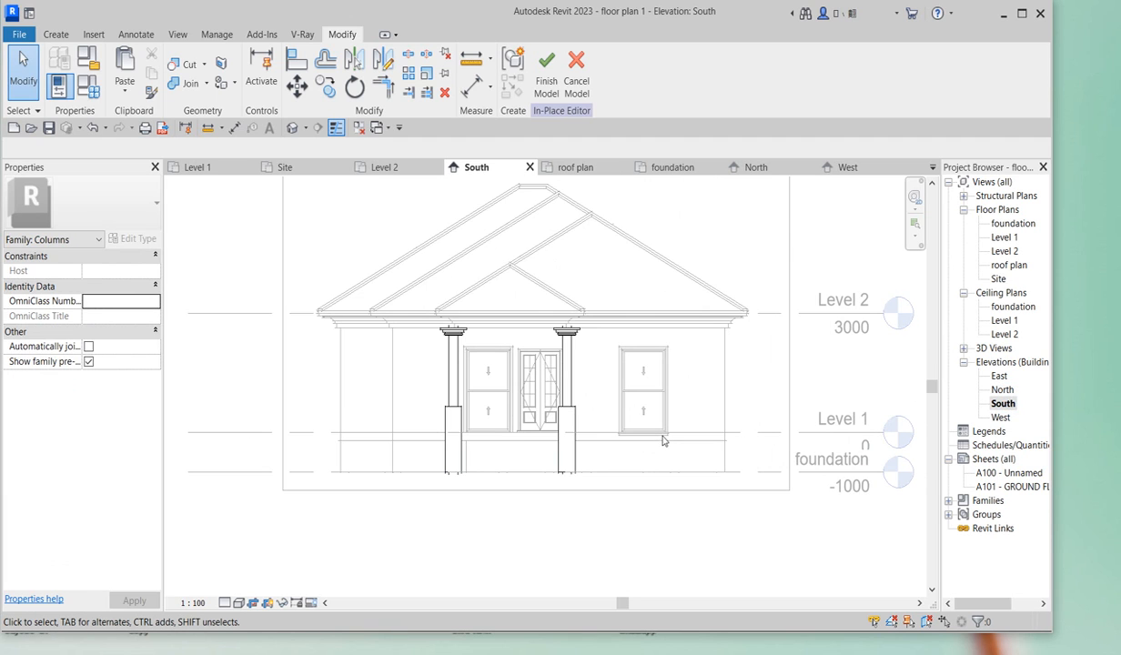
click(548, 73)
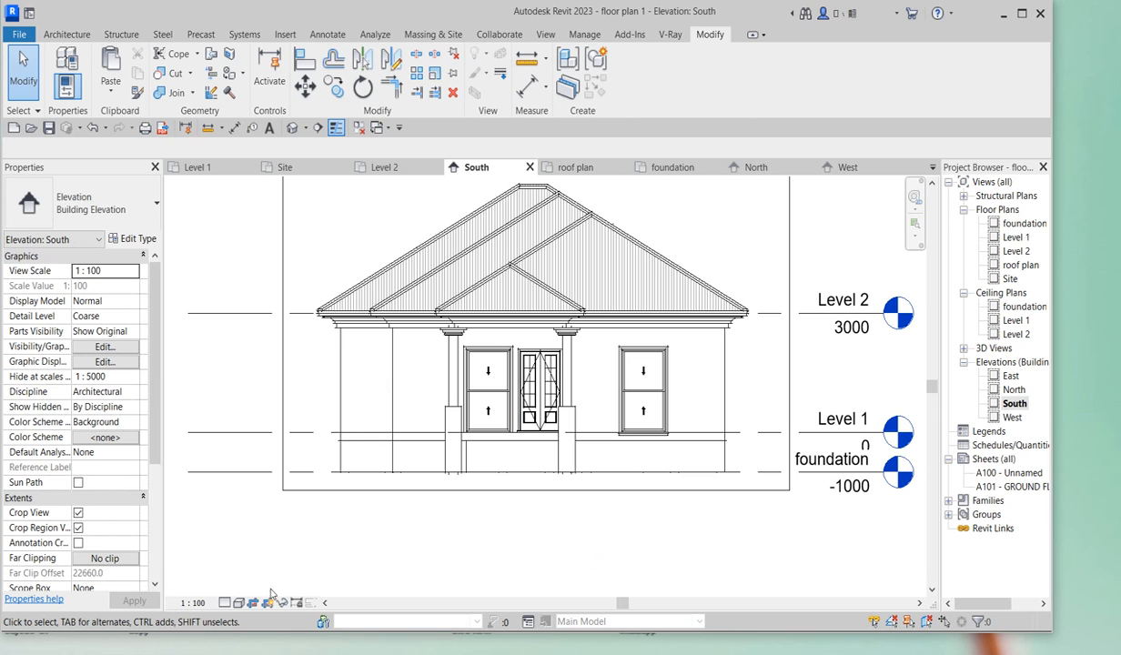
scroll(361, 571, down, 2)
scroll(468, 398, up, 2)
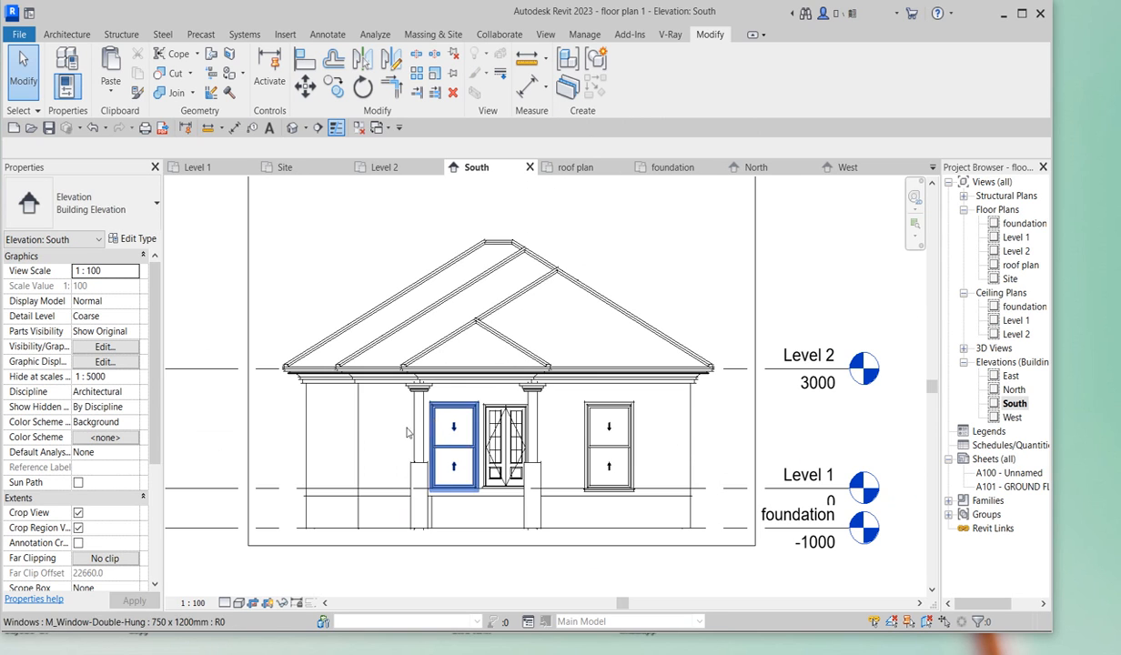